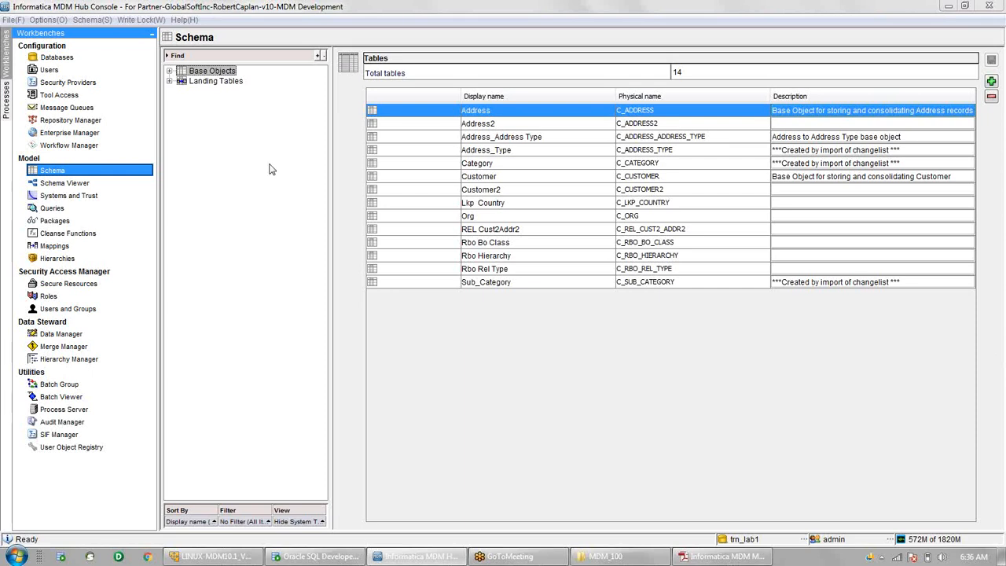
- Leave Data Manager without choosing a base object and open the Packages tool
left_click(269, 169)
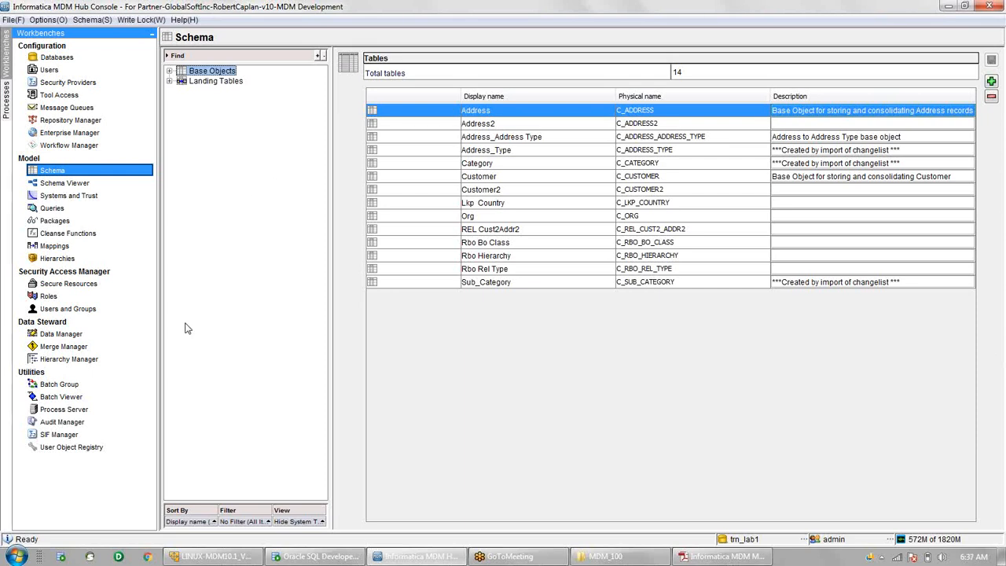
left_click(69, 335)
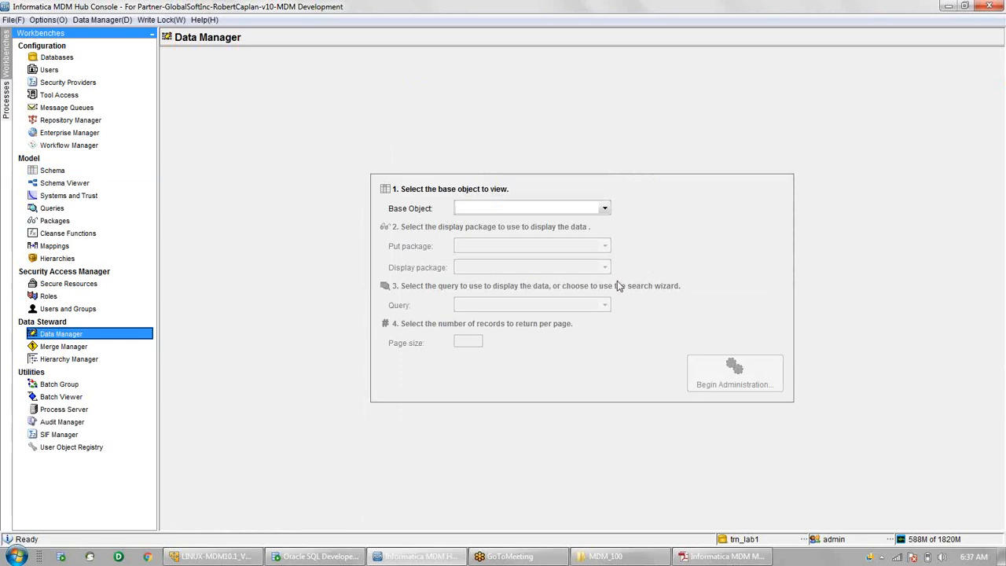
left_click(604, 208)
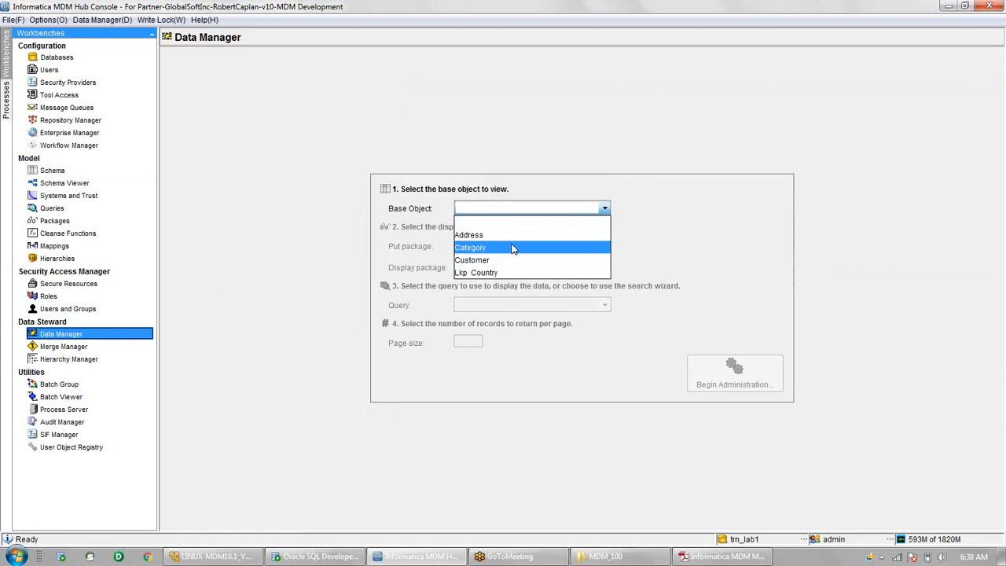
left_click(56, 218)
left_click(57, 221)
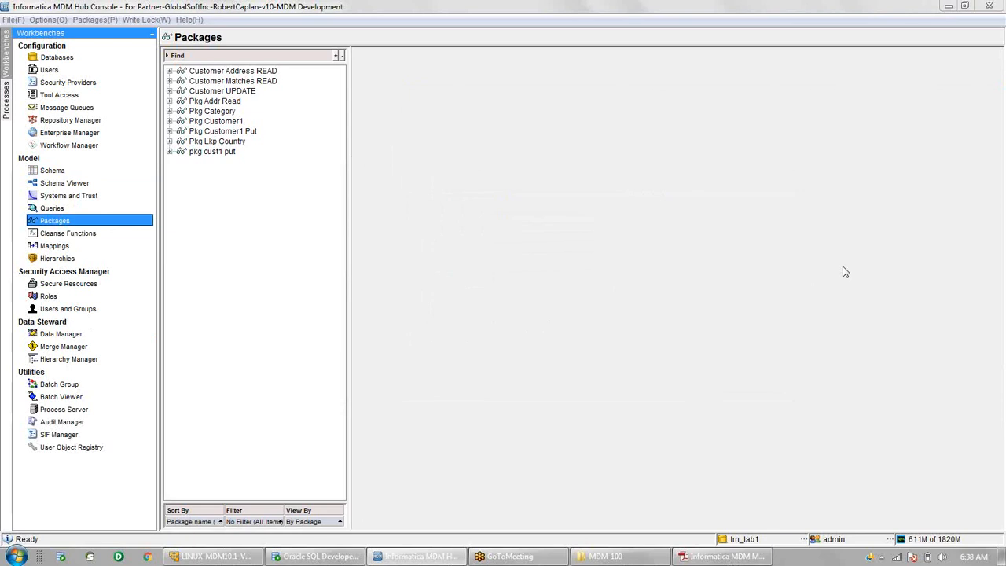
- Start a new package named Pkg Sub Cat (PKG_SUB_CAT) and select the MDM Queries group
right_click(220, 186)
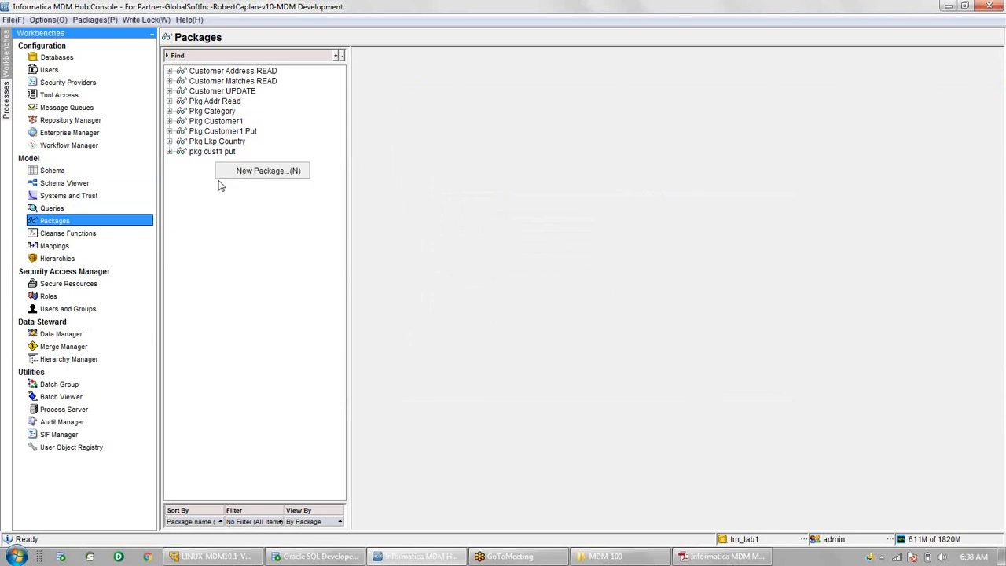
left_click(278, 174)
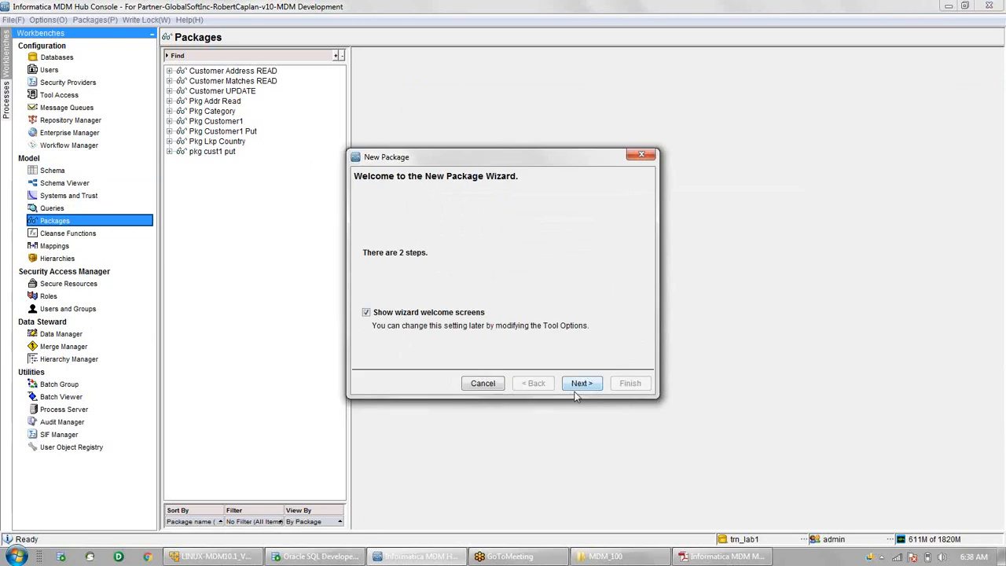
left_click(580, 384)
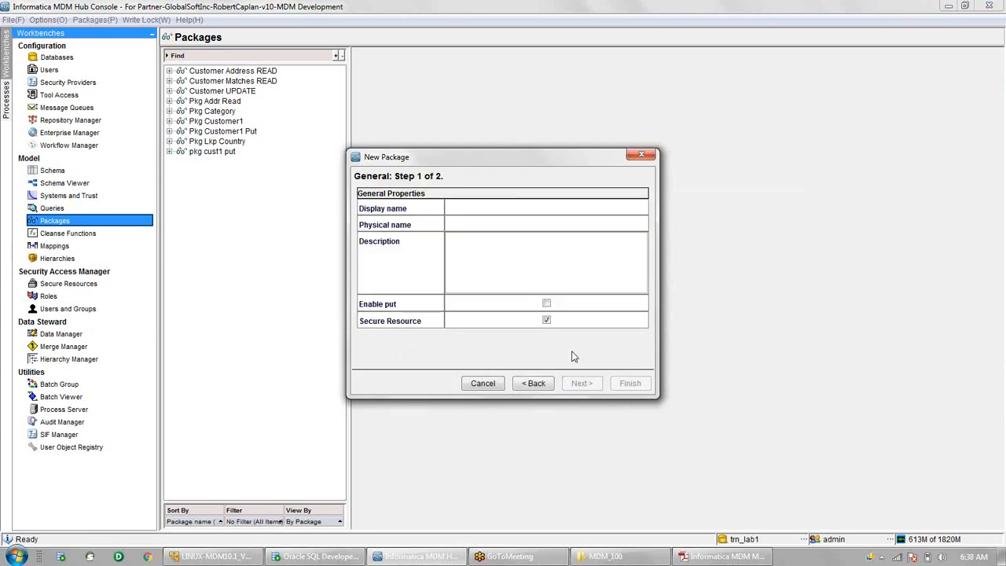
type("Pkg Sub Cat")
key("Tab")
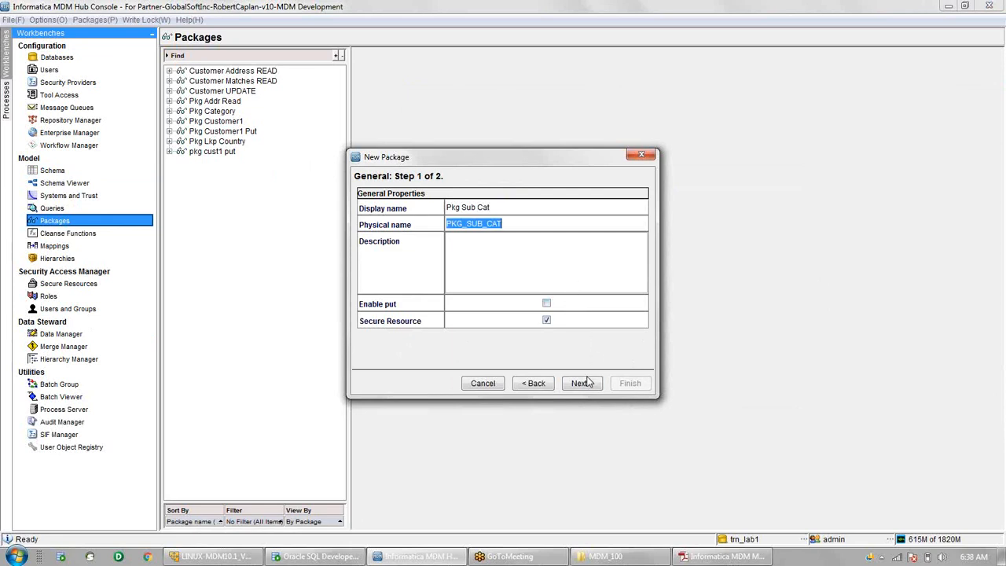
left_click(583, 383)
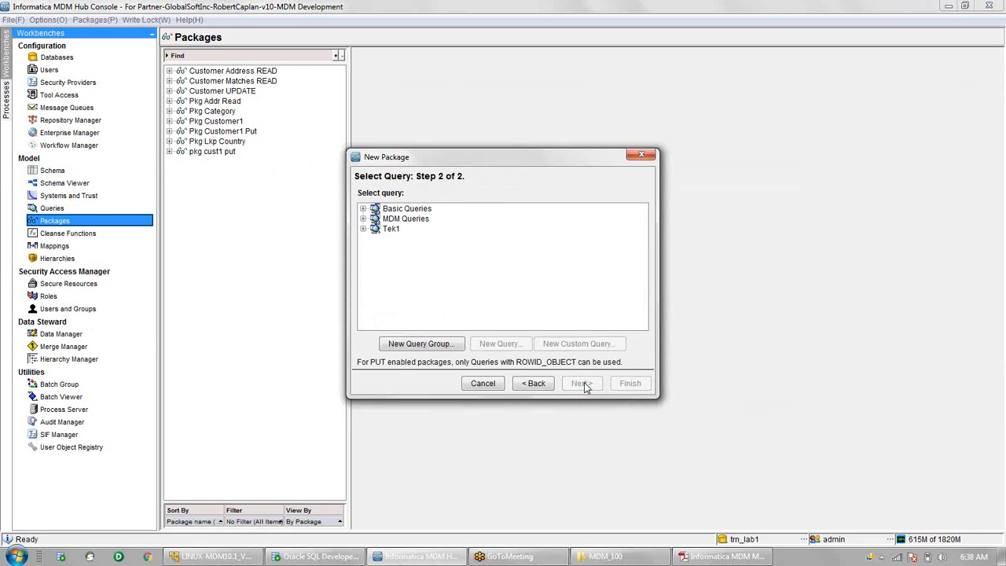
left_click(391, 228)
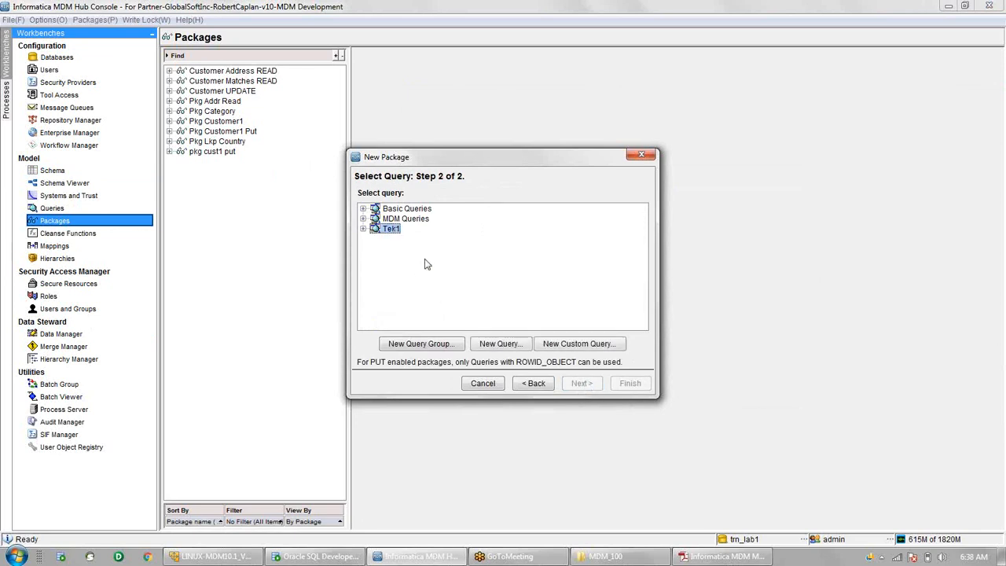
left_click(404, 220)
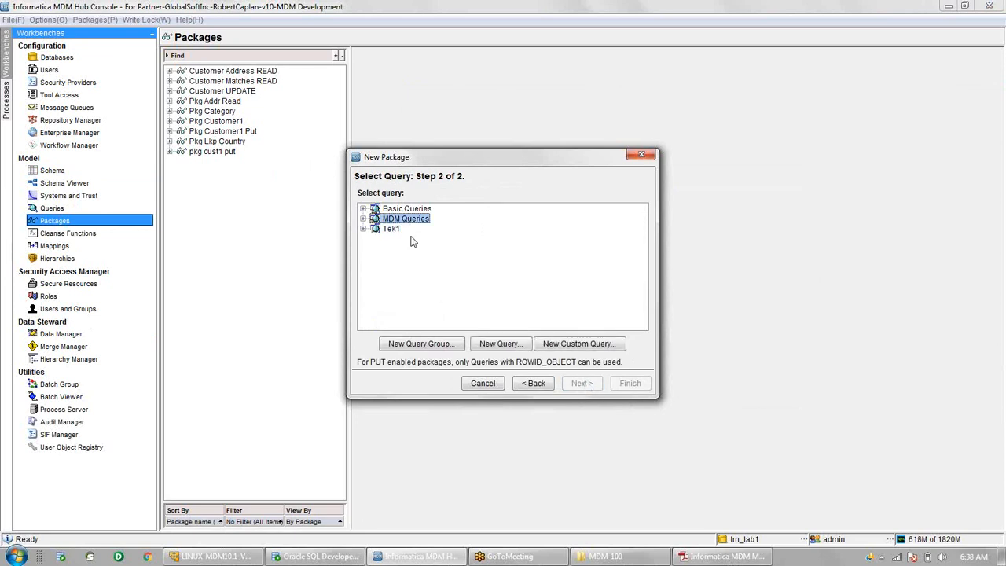
- Create a query named Qry Sub Category with Sub_Category as its primary table
left_click(501, 344)
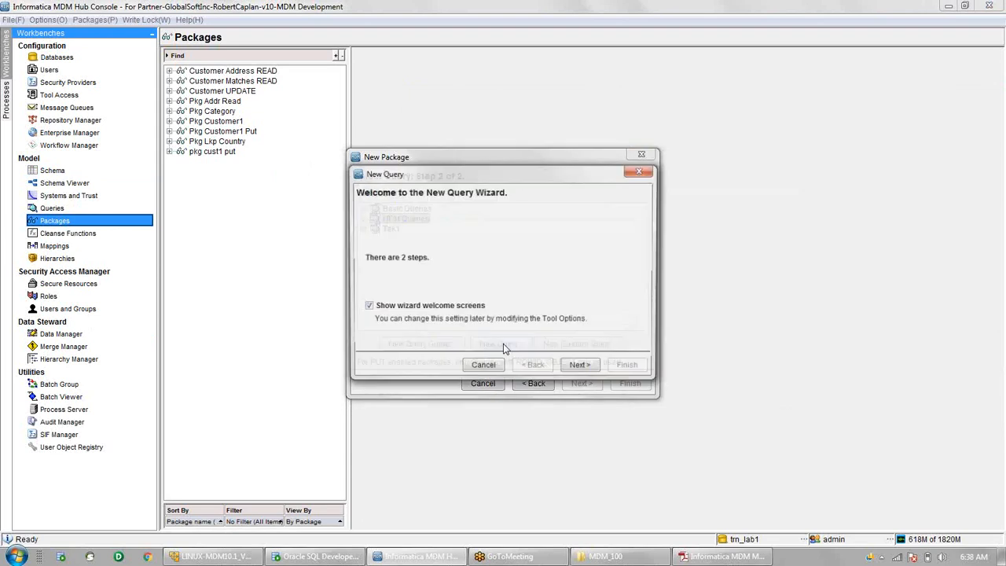
left_click(582, 366)
type("Qry Sub")
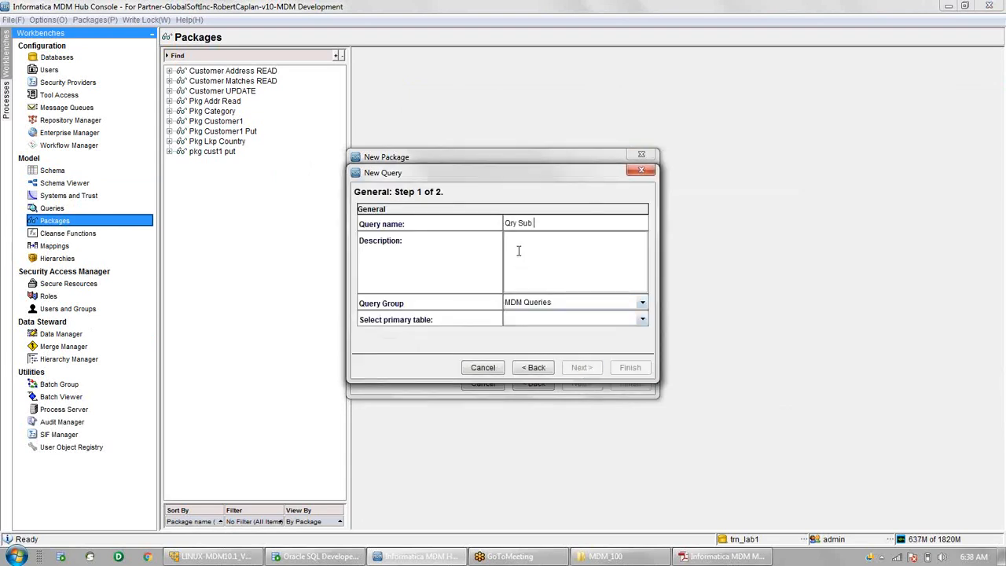
type(" Category")
left_click(551, 319)
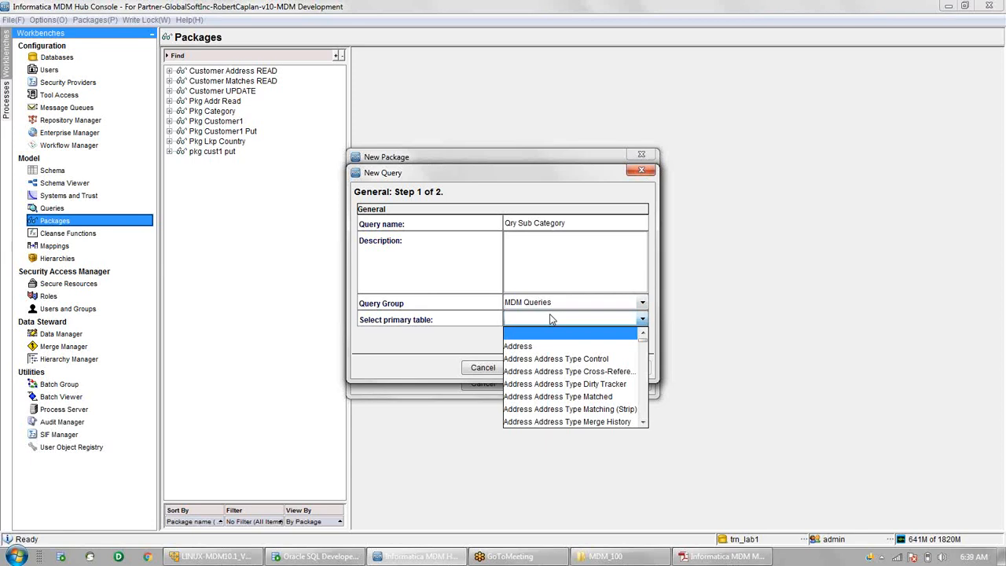
type("c")
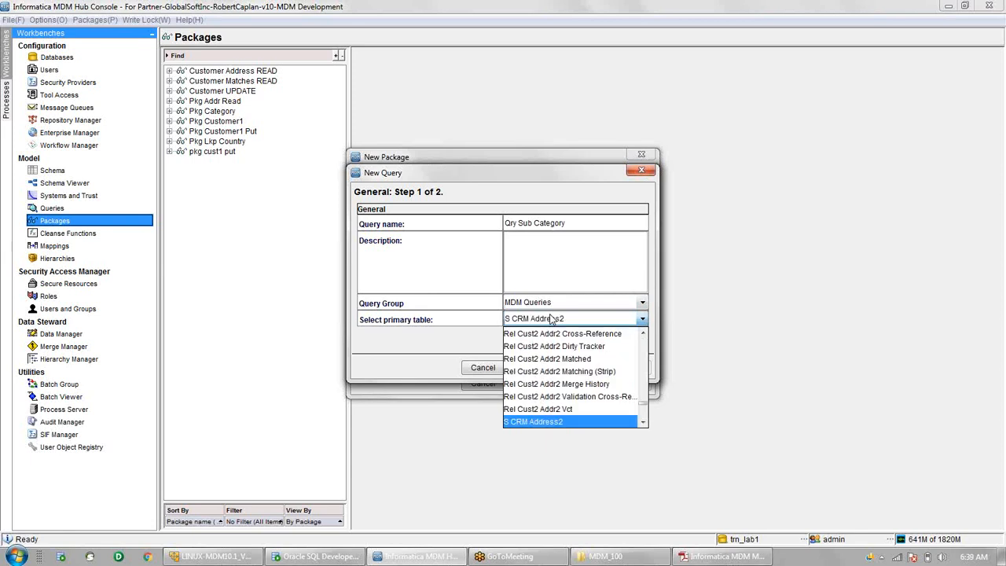
type("sub")
scroll(563, 375, "down", 1)
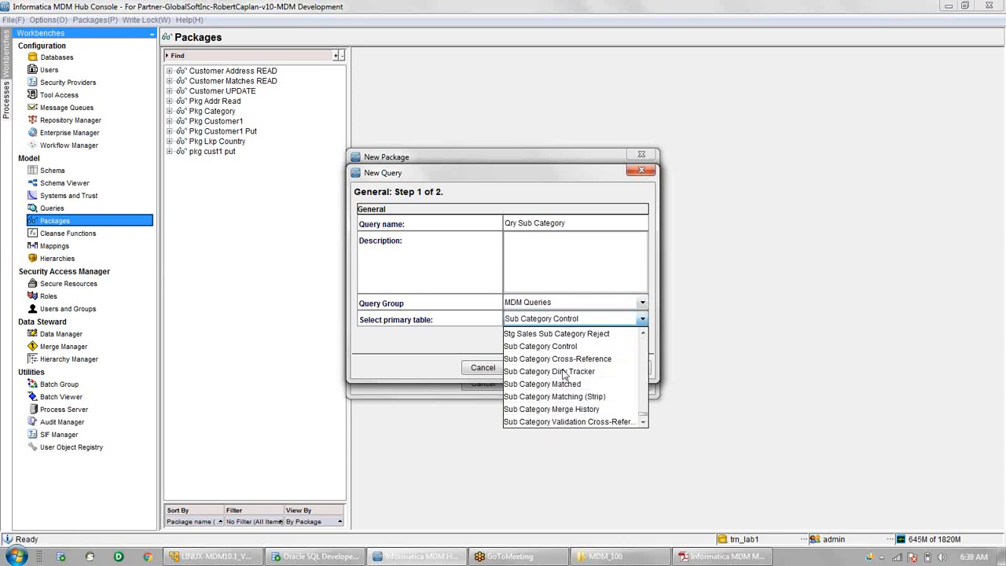
scroll(605, 405, "down", 1)
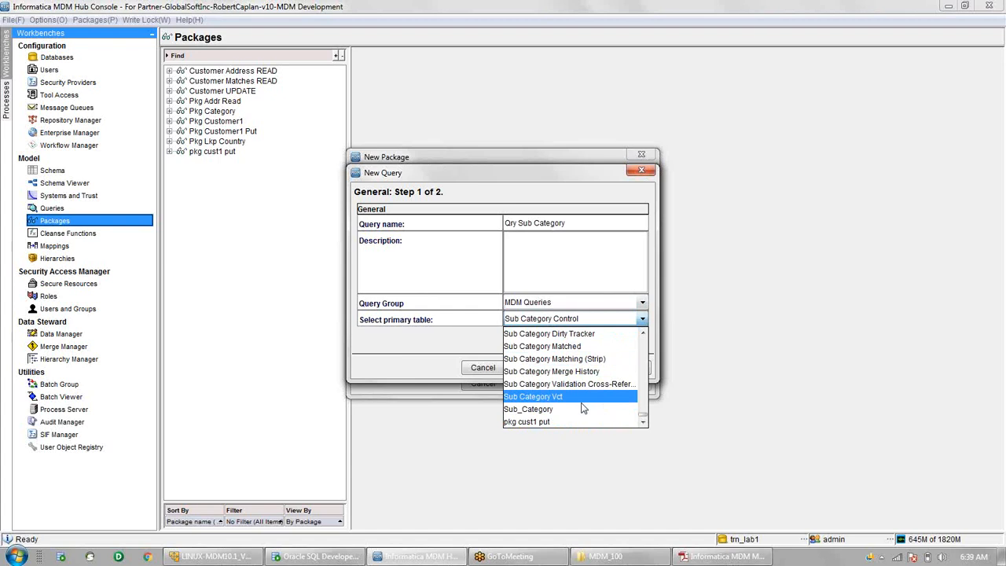
left_click(577, 409)
left_click(582, 368)
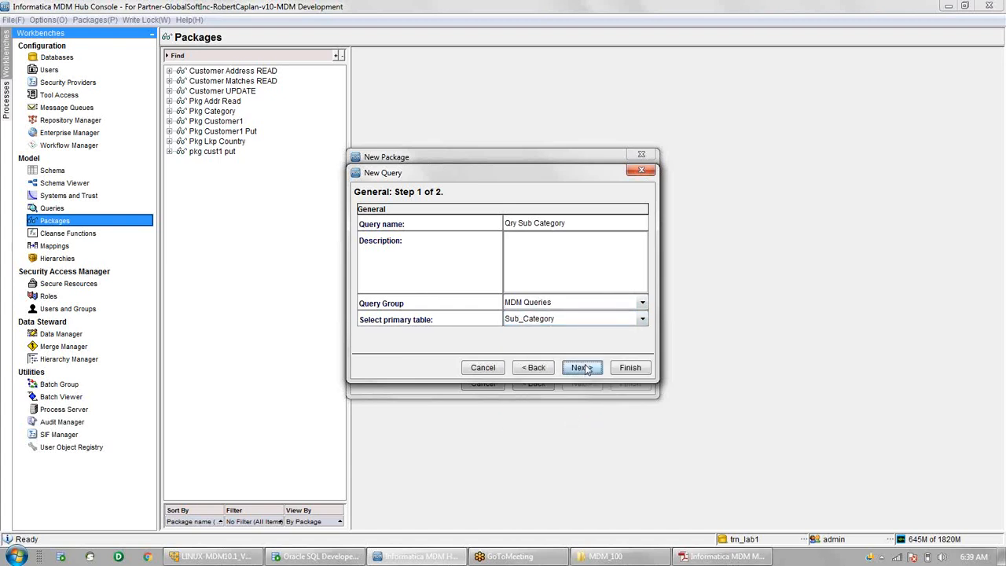
- Include Rowid Object, Last Update Date, Sub Catg No, Name, Desc and Category ROWID, then finish
left_click(640, 245)
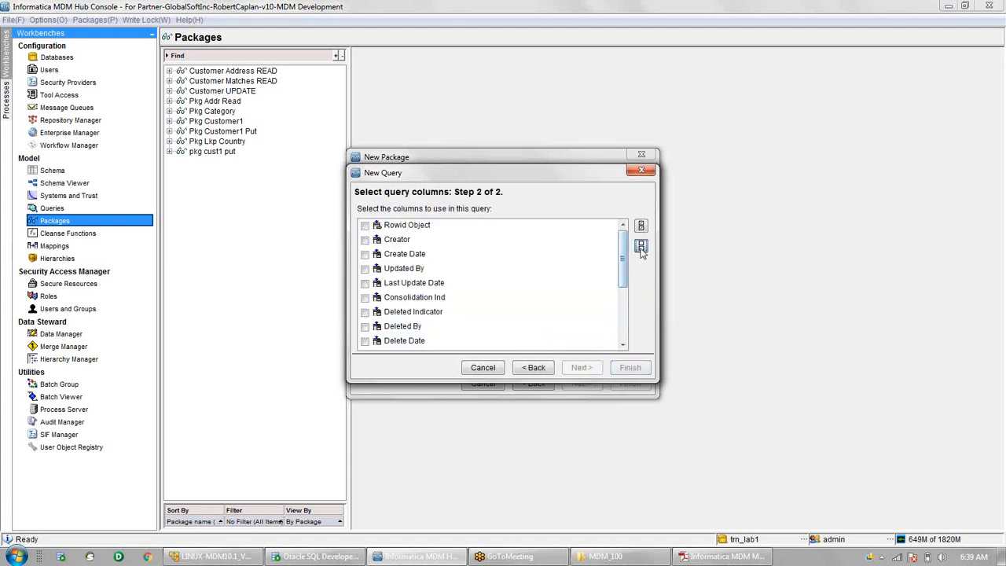
scroll(440, 315, "down", 3)
left_click(438, 343)
left_click(431, 327)
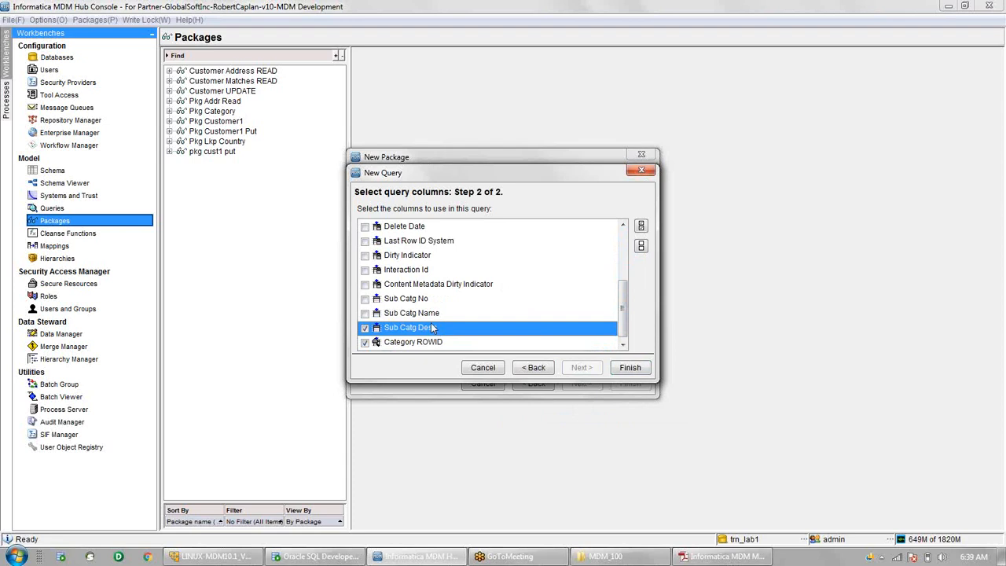
left_click(431, 313)
left_click(431, 299)
scroll(432, 298, "up", 5)
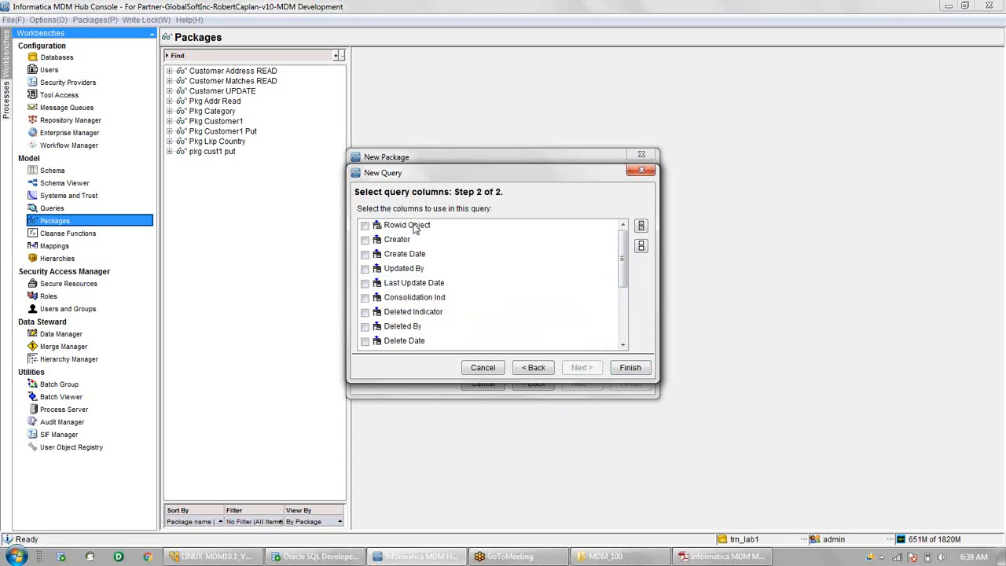
left_click(416, 225)
left_click(423, 284)
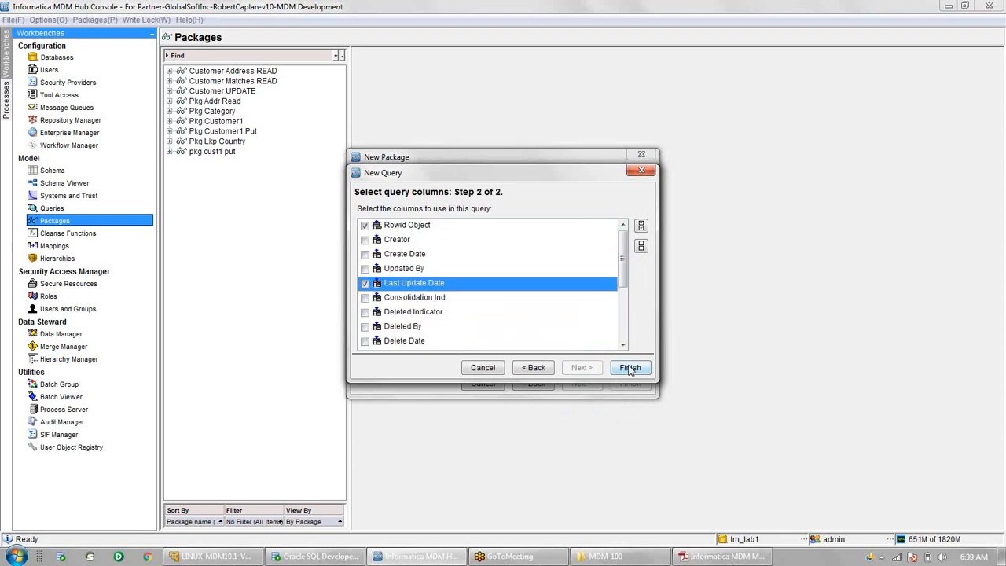
left_click(629, 369)
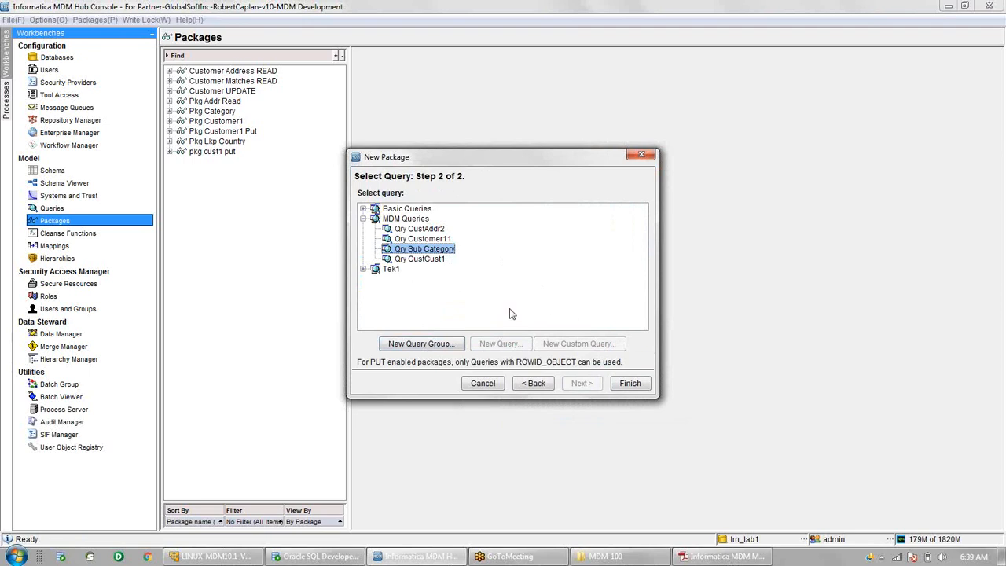
- Finish the wizard to create Pkg Sub Cat on Qry Sub Category
left_click(638, 389)
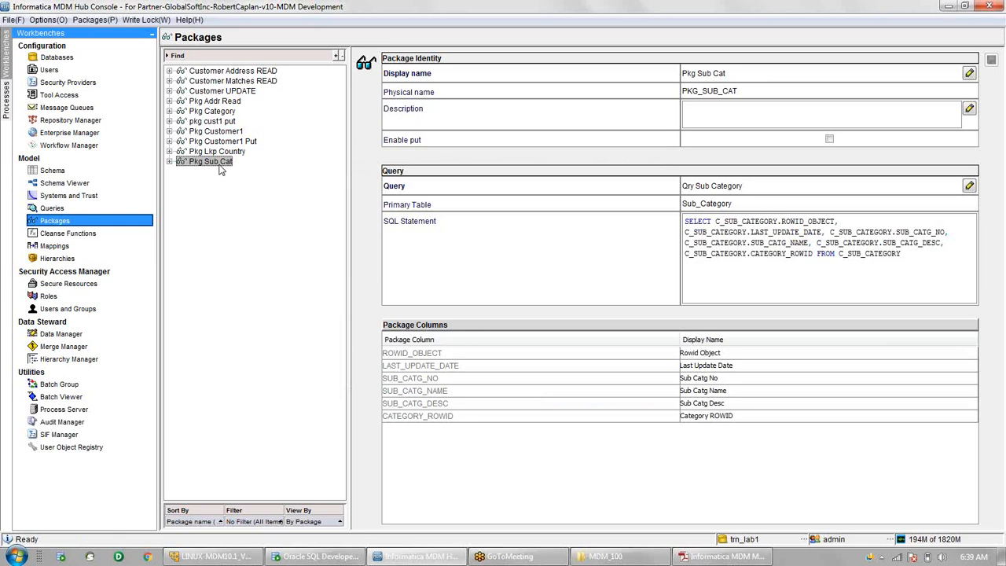
left_click(62, 334)
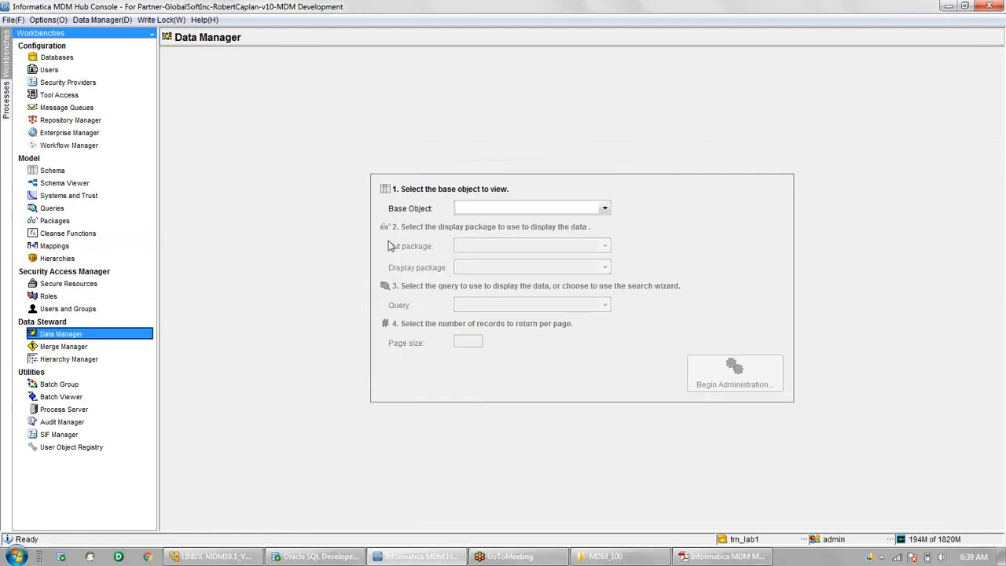
left_click(481, 208)
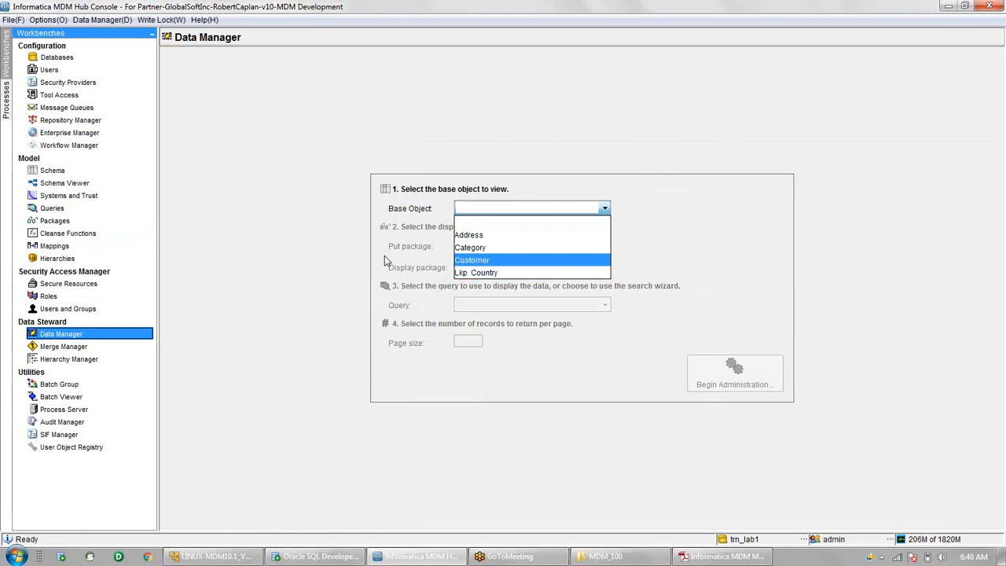
left_click(346, 259)
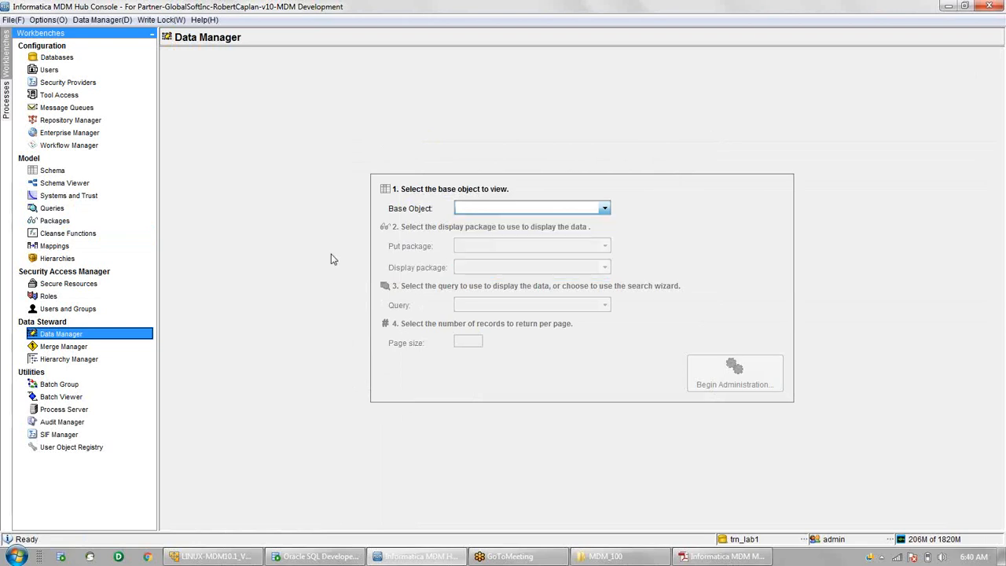
left_click(73, 226)
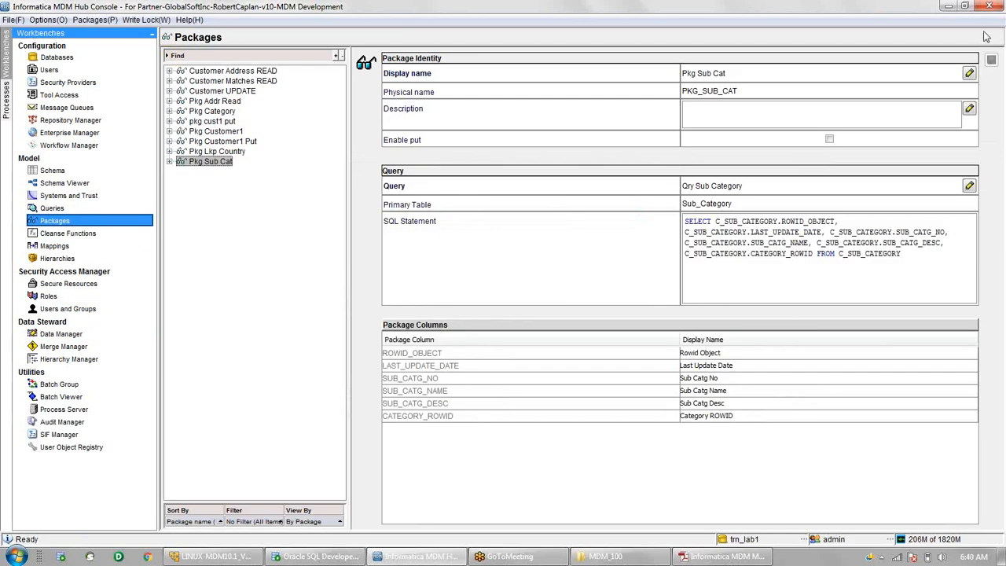
- Enable put on Pkg Sub Cat, make all six columns writable, save, and go to Data Manager
left_click(828, 140)
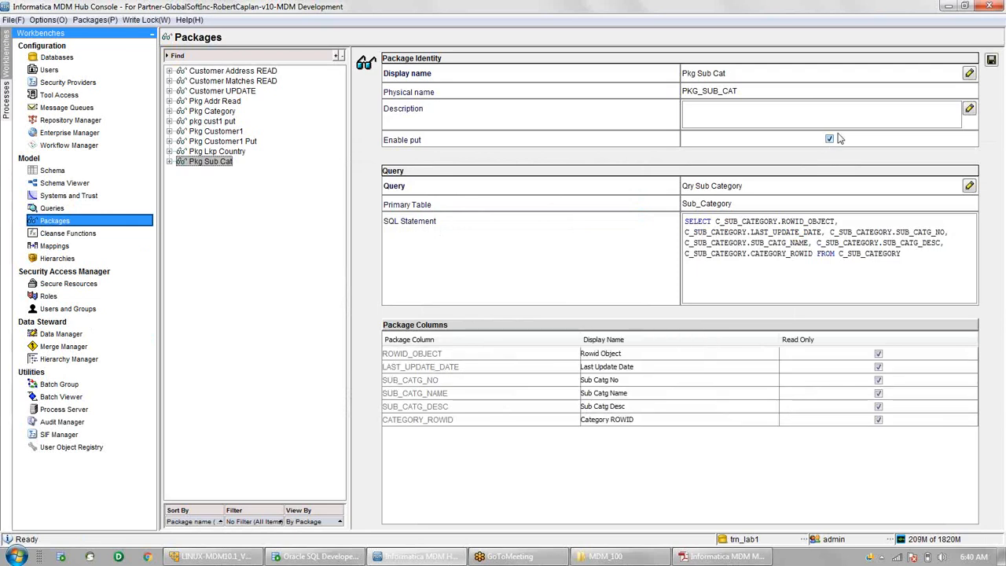
left_click(879, 354)
left_click(879, 367)
left_click(879, 380)
left_click(878, 393)
left_click(879, 406)
left_click(879, 419)
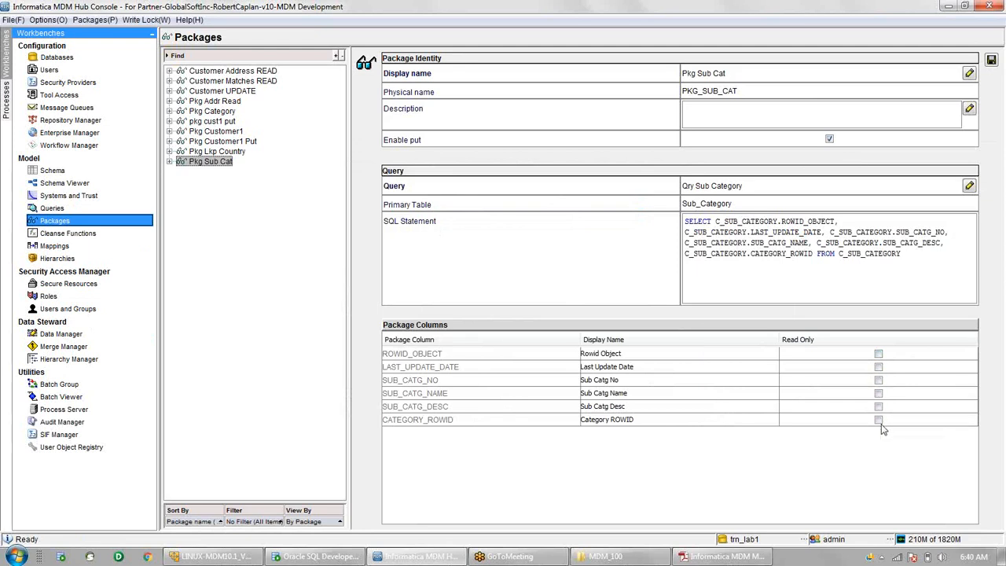
left_click(991, 61)
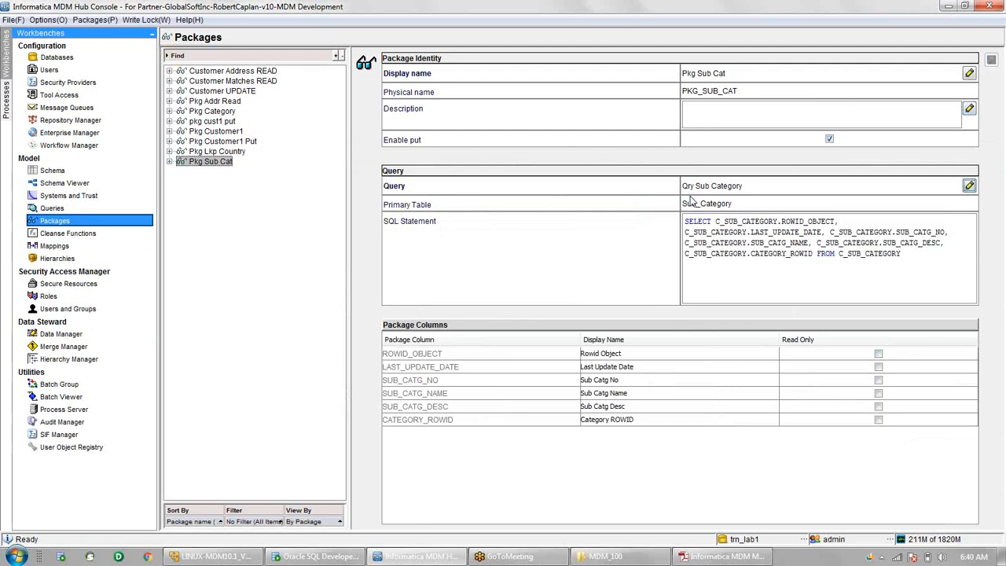
left_click(66, 334)
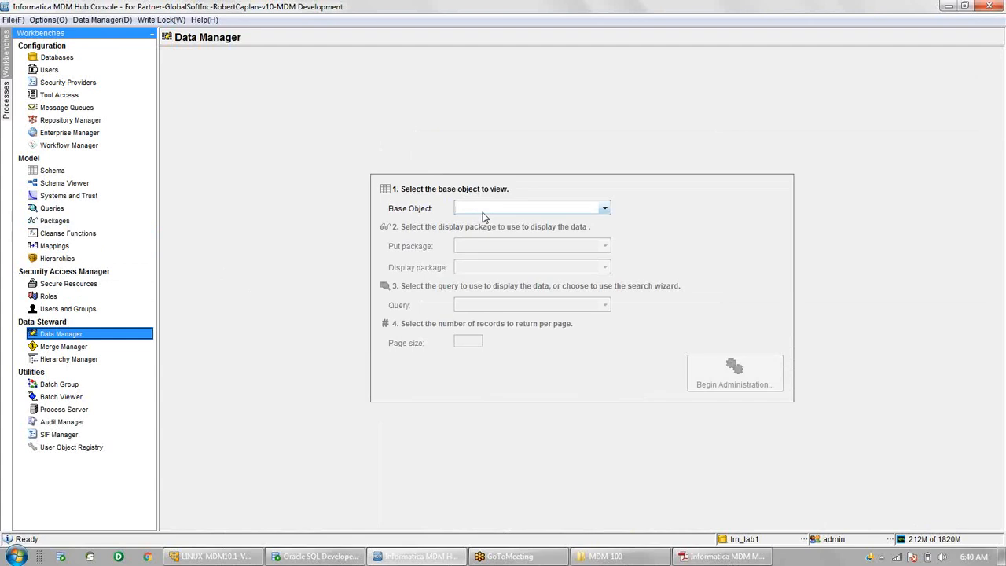
- Choose base object Customer, put package Customer UPDATE, display Use put Package, and begin administration
left_click(484, 214)
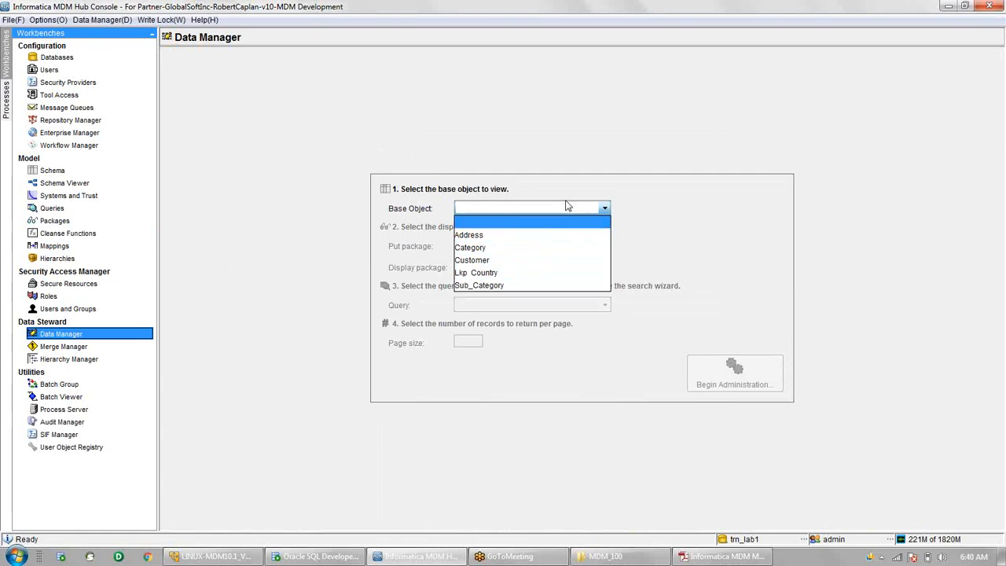
left_click(474, 264)
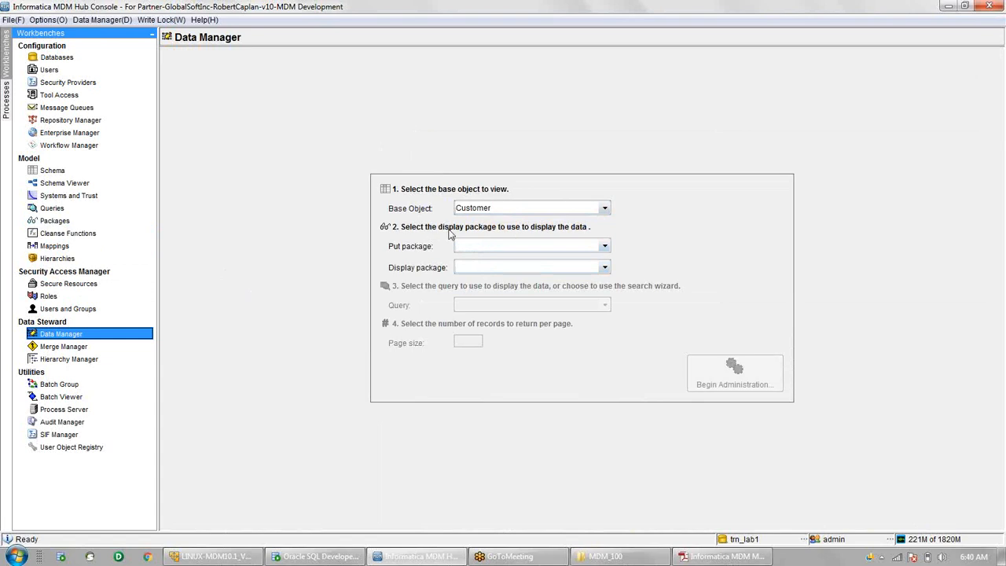
left_click(483, 252)
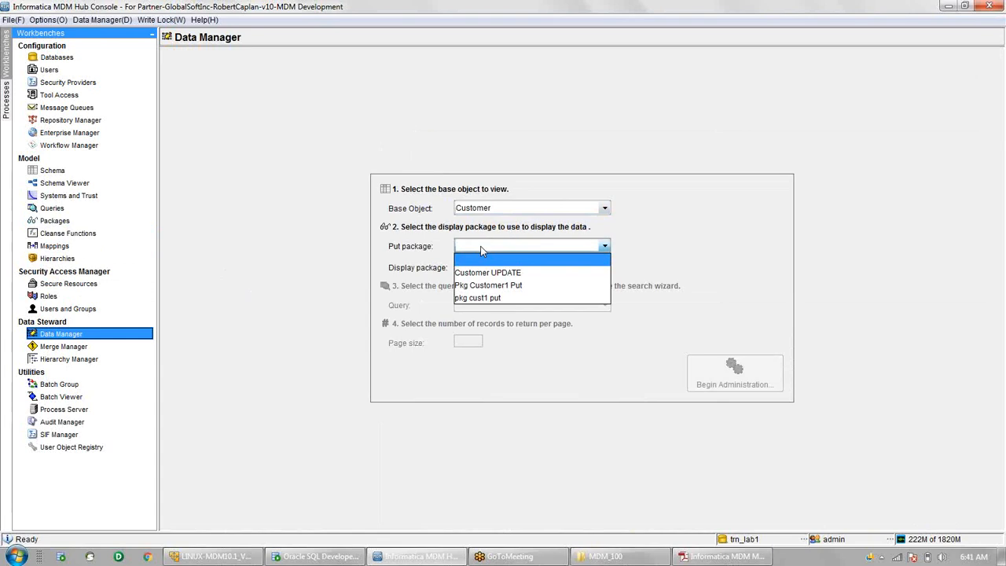
left_click(477, 273)
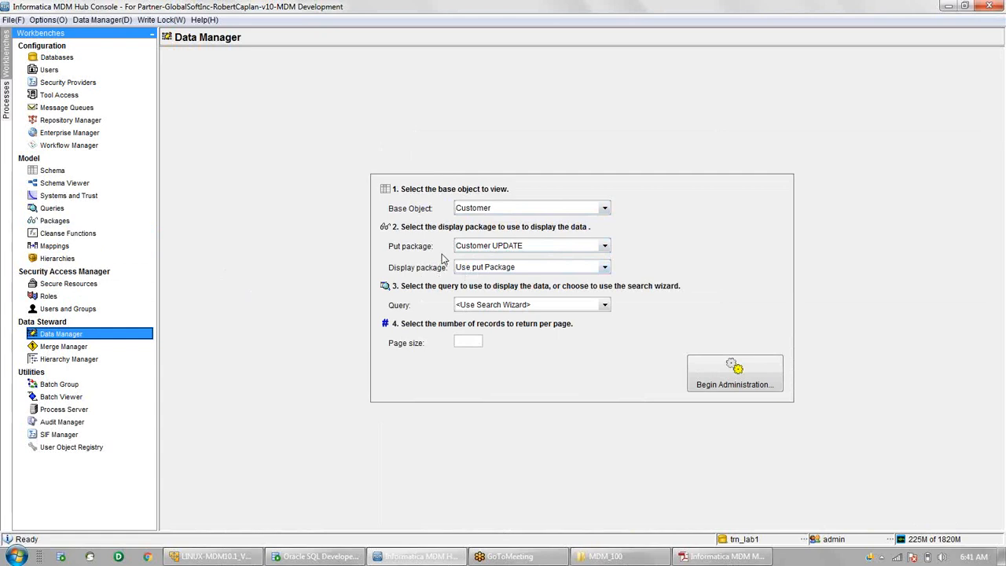
left_click(487, 269)
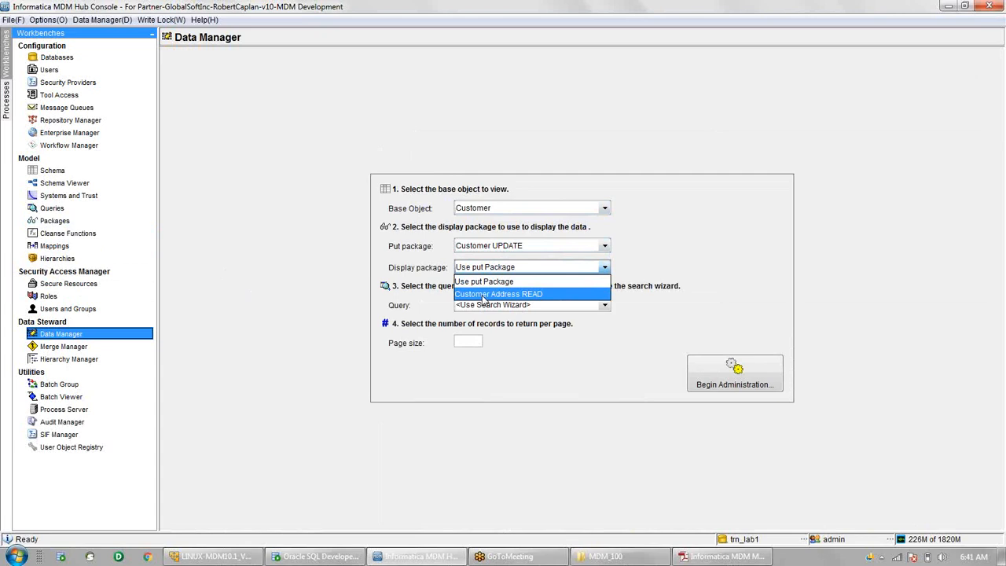
left_click(488, 282)
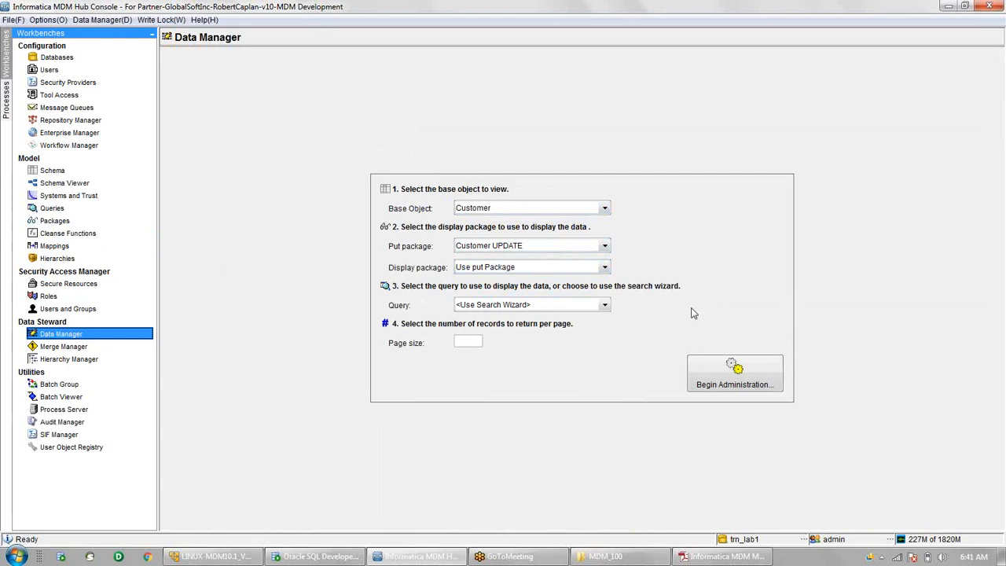
left_click(764, 381)
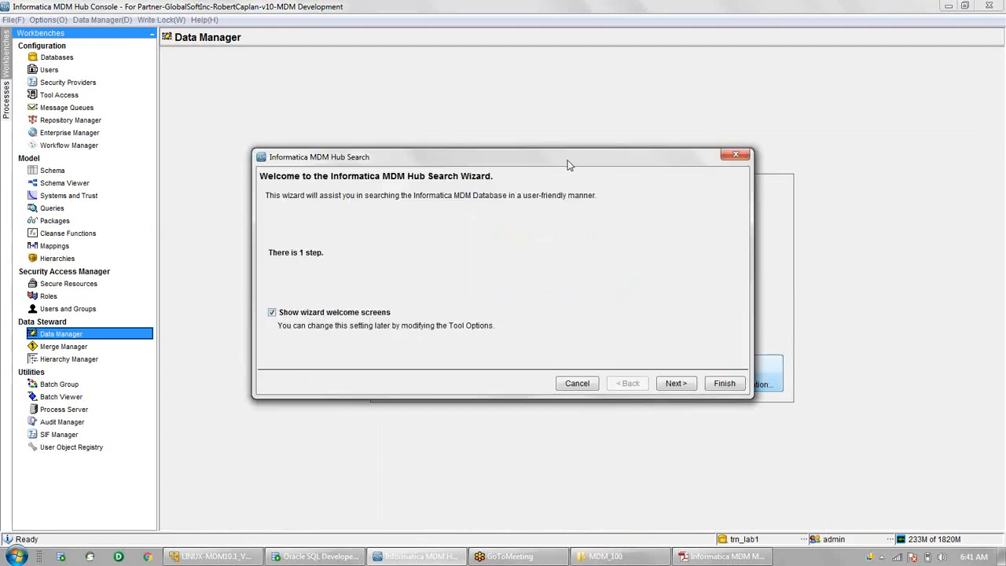
- Add a search filter: Hub State Indicator is exactly 1
left_click_drag(567, 159, 567, 110)
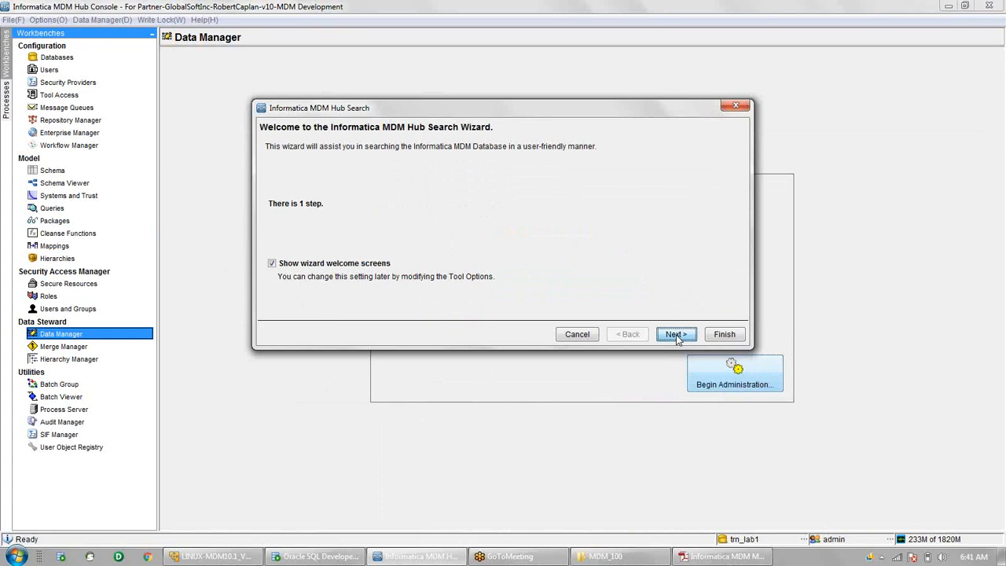
left_click(676, 334)
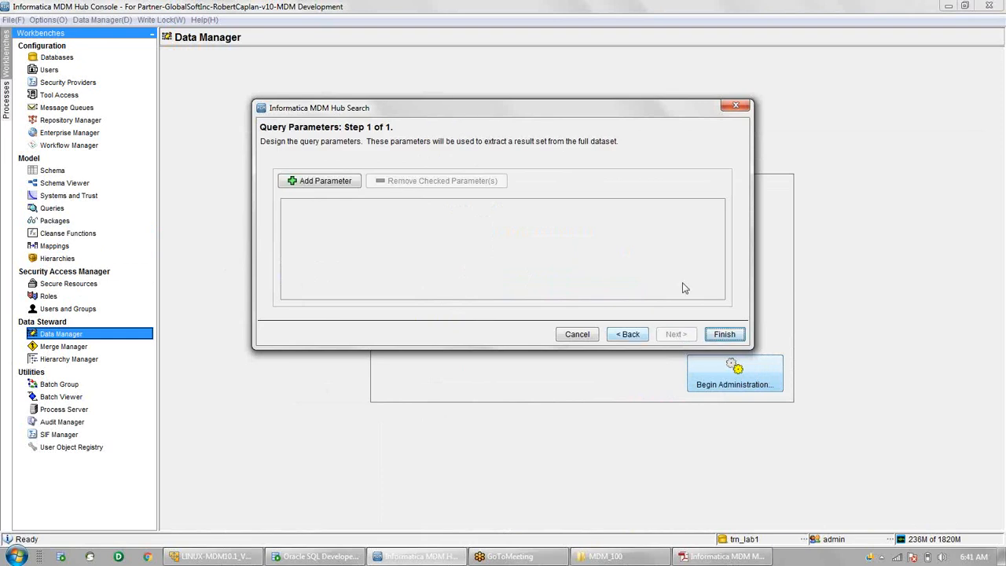
left_click(322, 183)
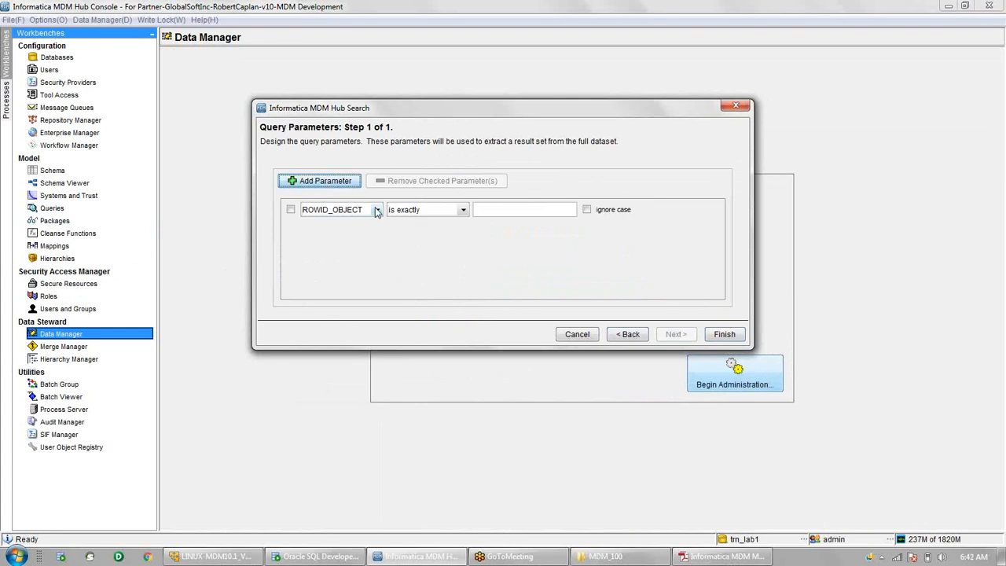
left_click(376, 210)
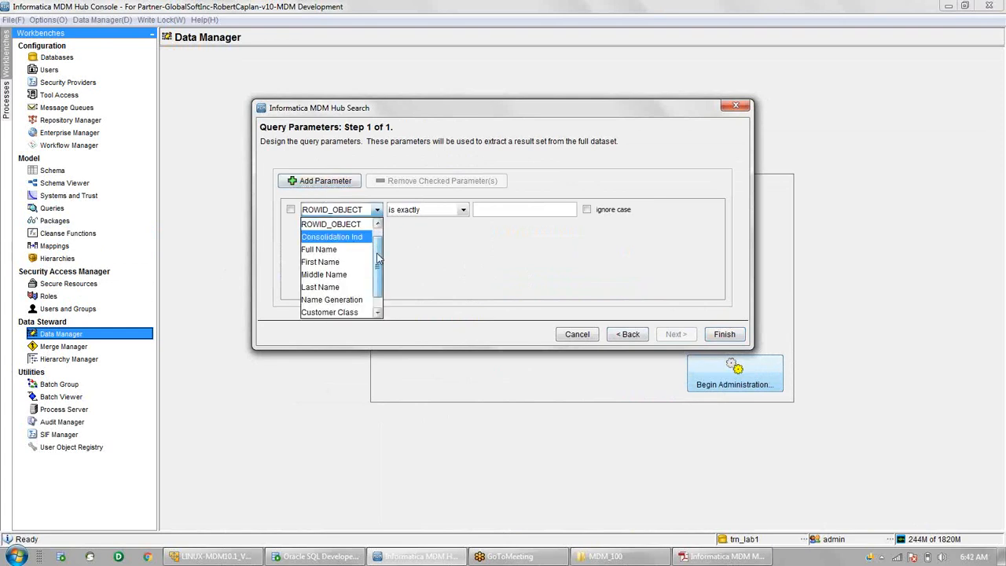
scroll(377, 259, "down", 2)
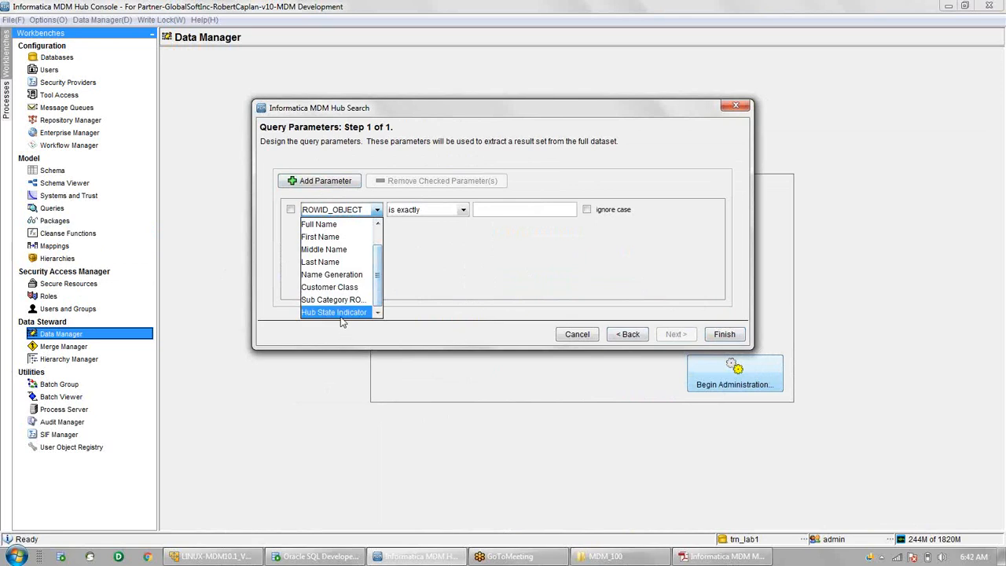
left_click(338, 312)
left_click(462, 210)
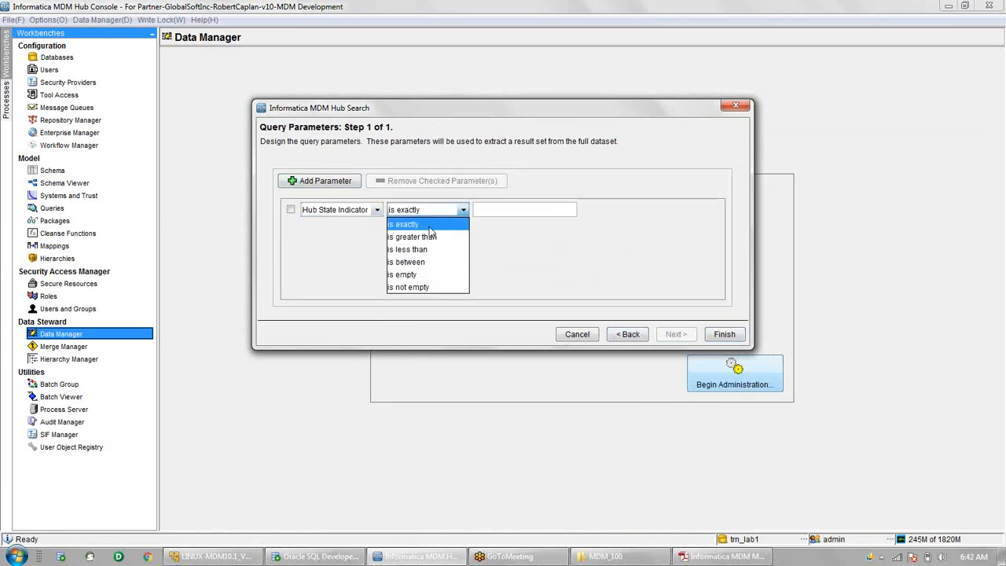
left_click(430, 226)
left_click(500, 208)
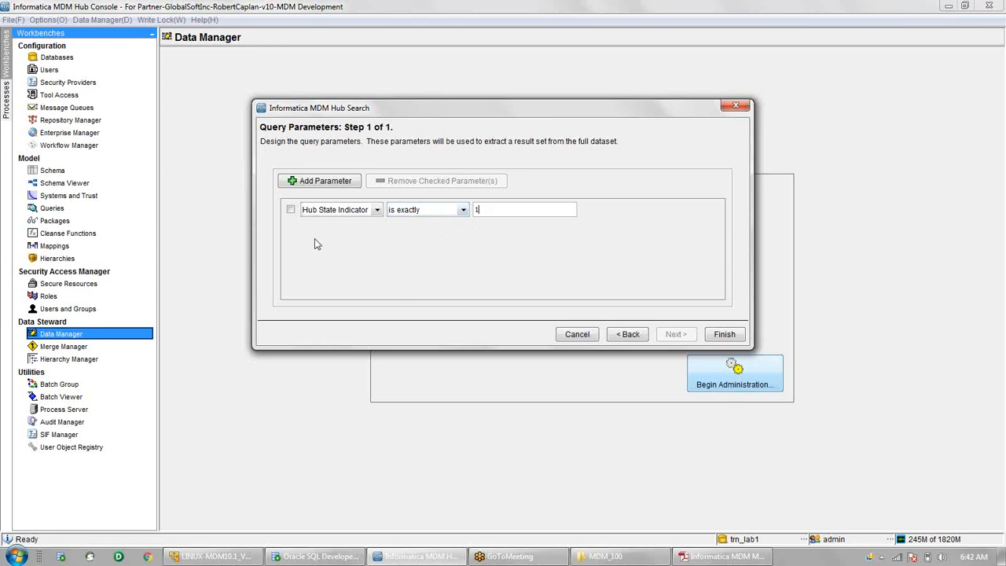
- Add and then remove a second AND parameter, then run the search
left_click(314, 181)
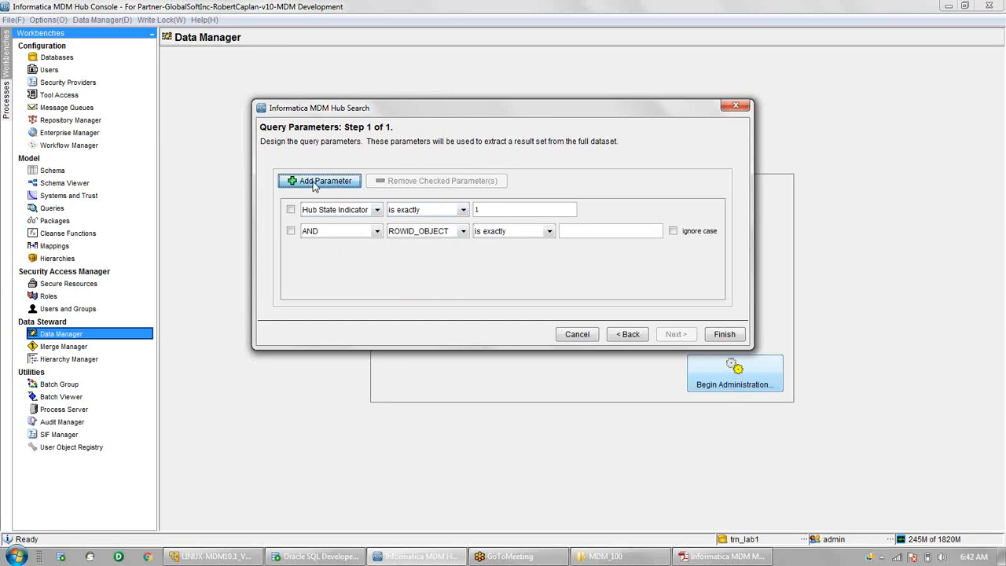
left_click(333, 233)
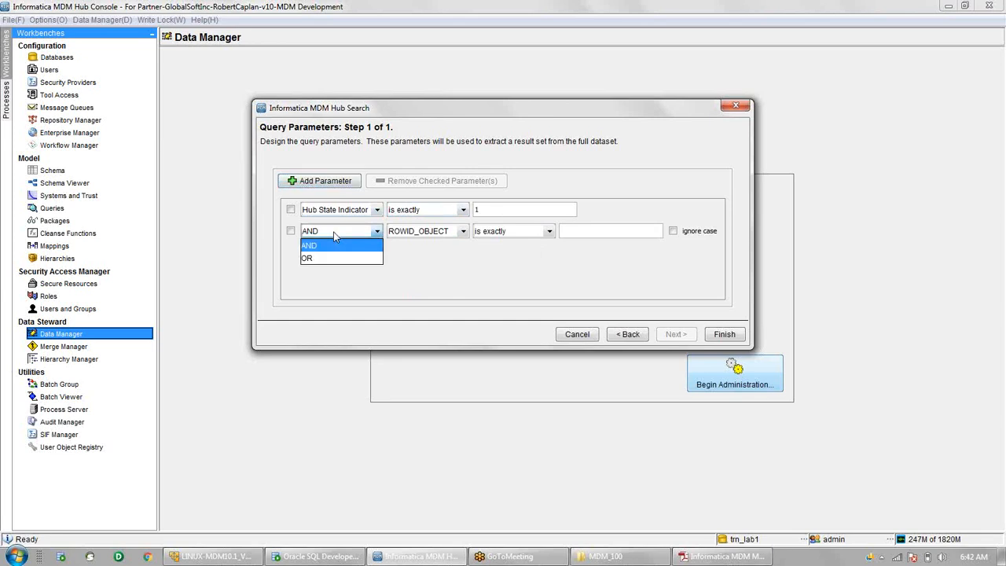
left_click(333, 236)
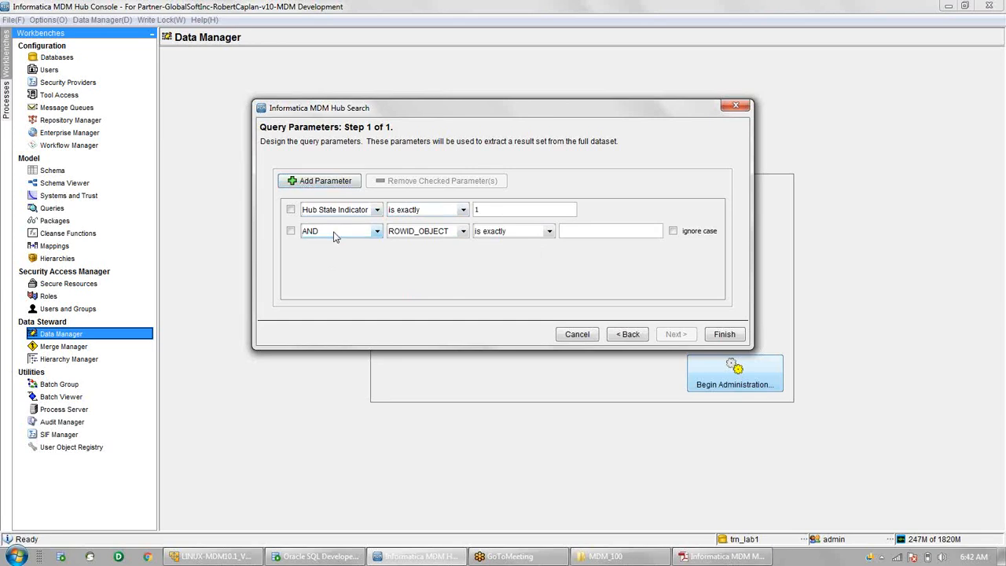
left_click(291, 231)
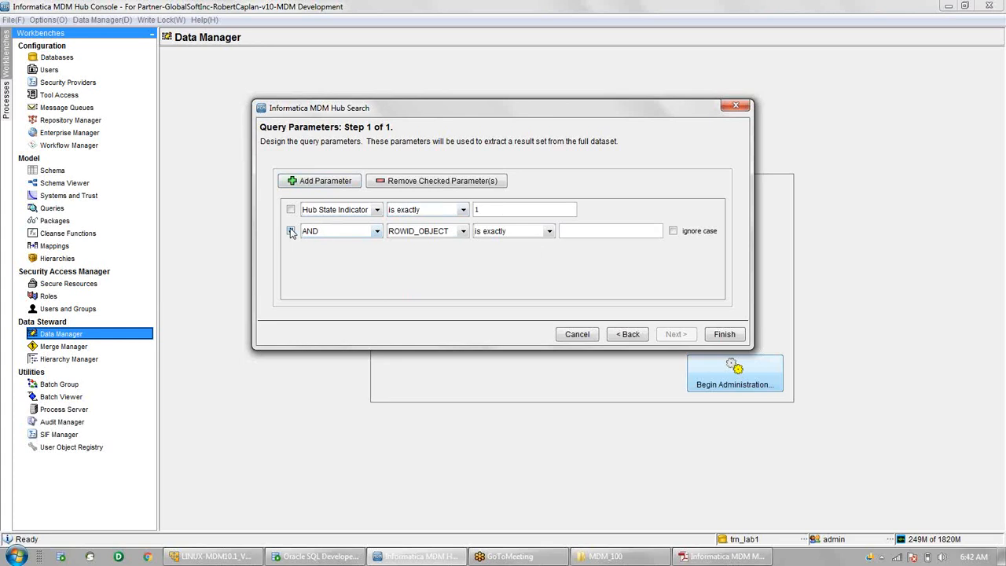
left_click(429, 185)
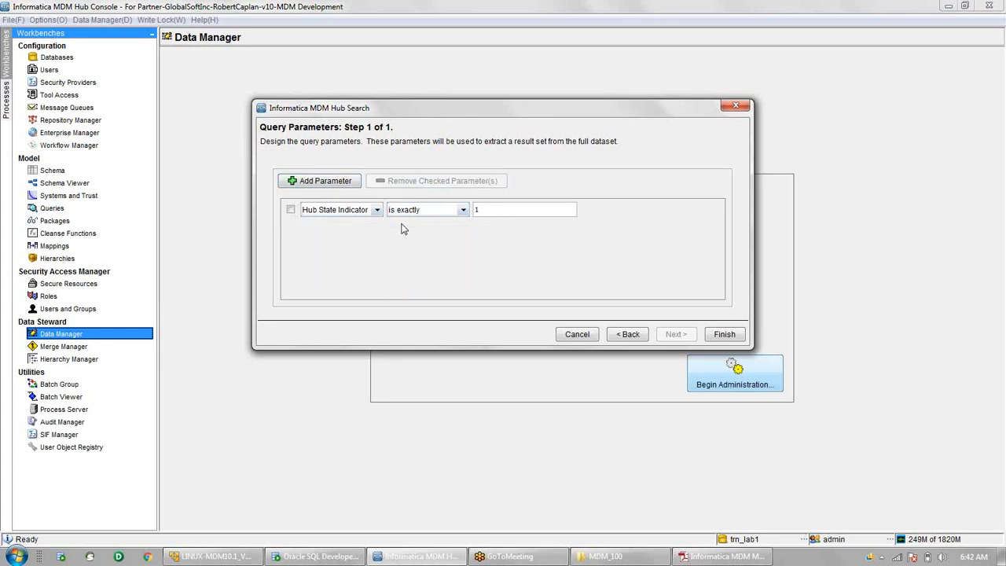
left_click(724, 334)
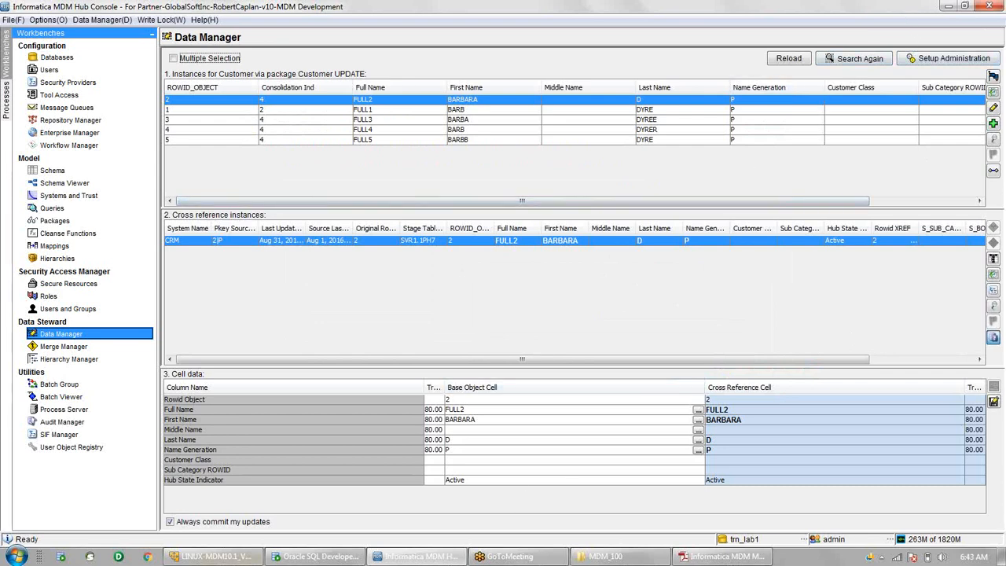
- Review the five Customer results and the Active CRM cross-reference, then open the flag menu
mouse_move(301, 560)
left_click(994, 76)
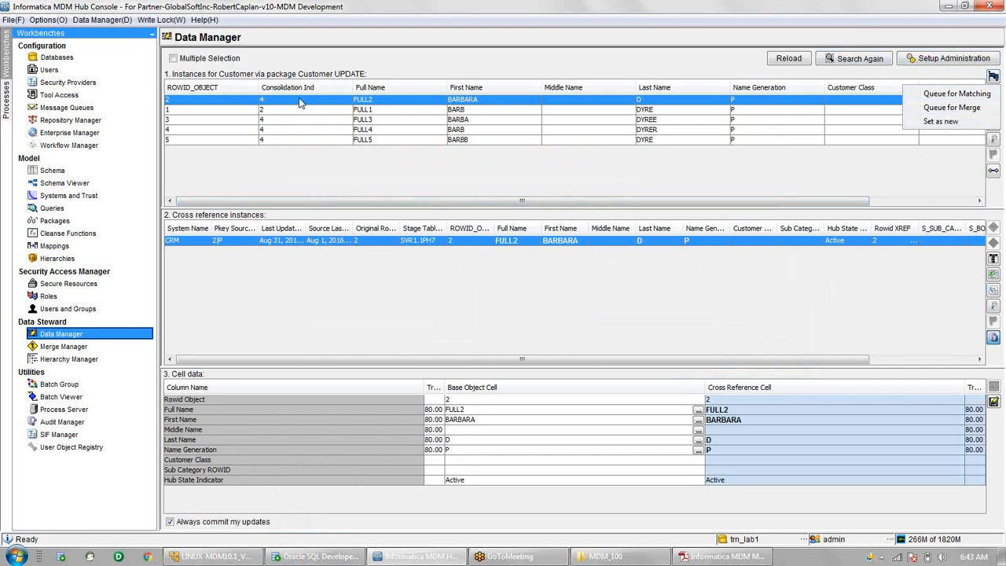
- Queue customer record 2 for matching from the flag toolbar menu
left_click(282, 115)
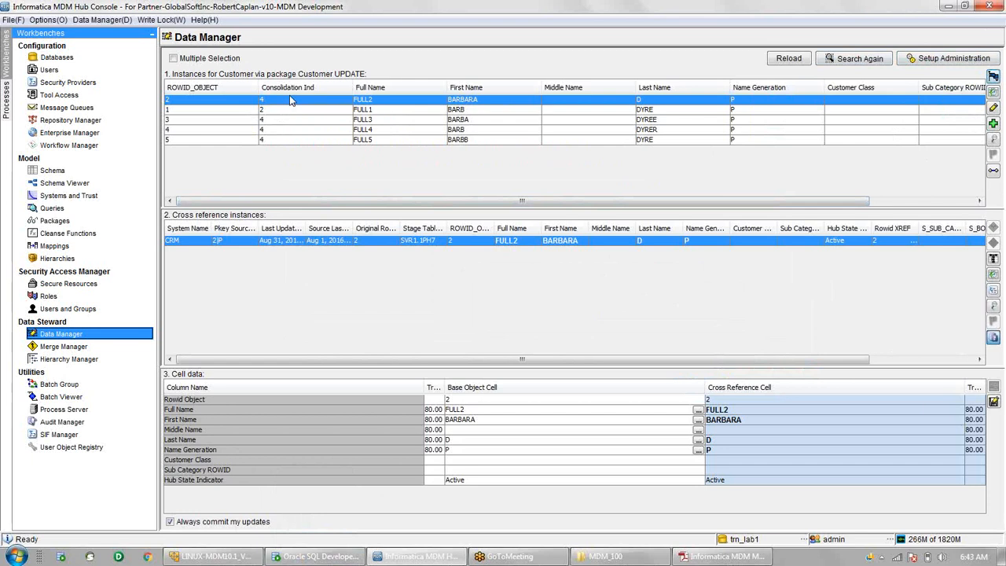
left_click(996, 76)
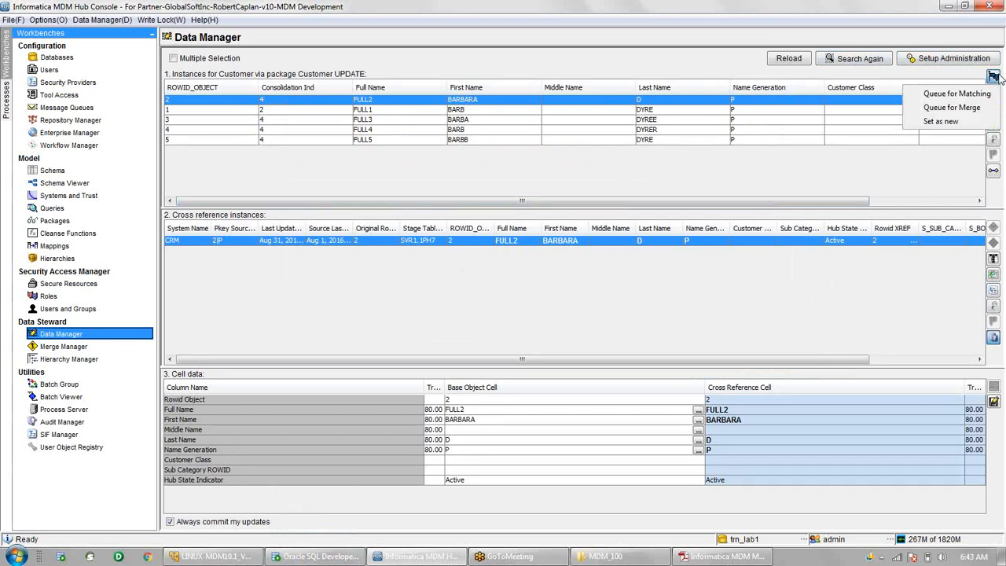
left_click(956, 108)
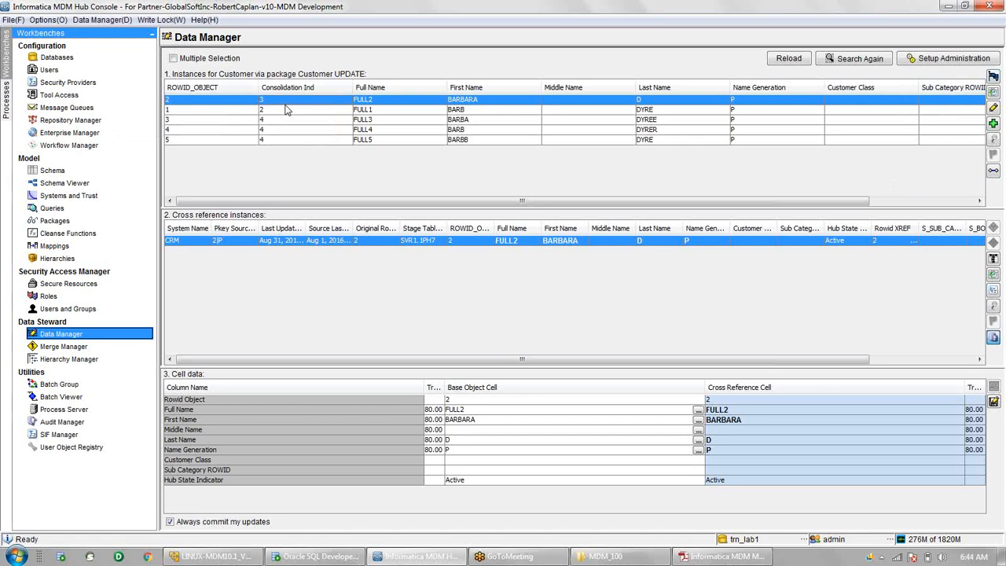
left_click(994, 77)
left_click(554, 56)
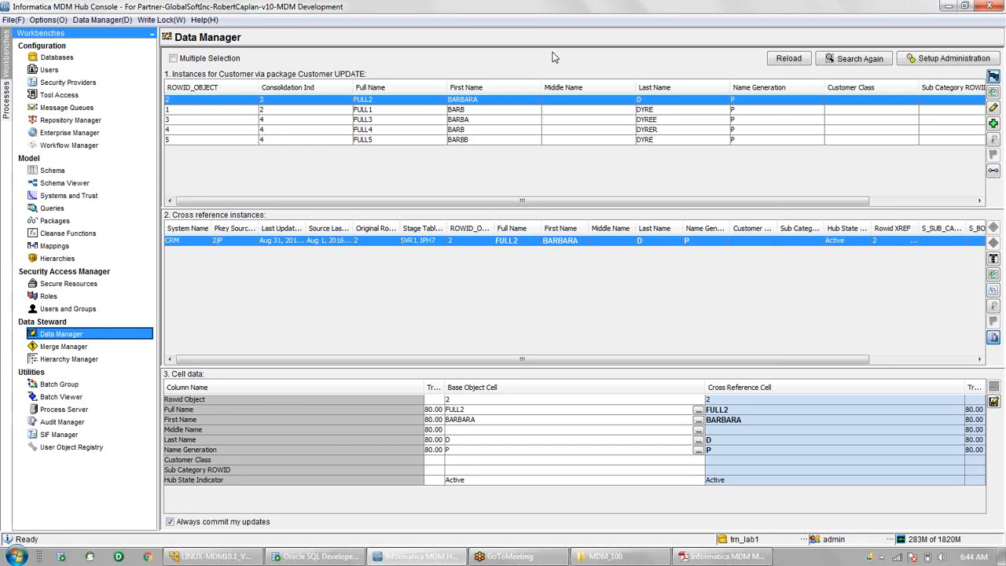
- In Schema, set Customer's rows per match job batch cycle to 10
left_click(61, 171)
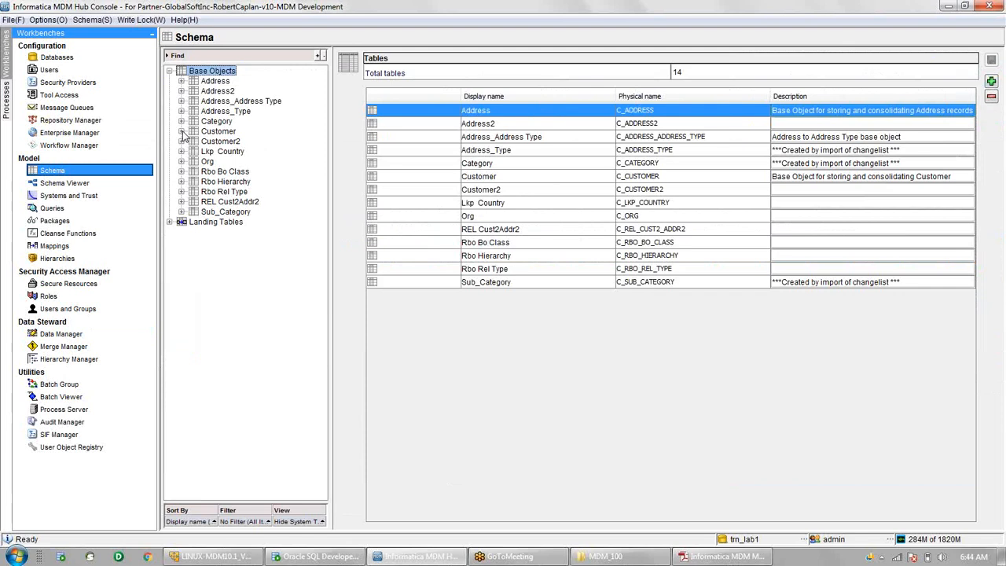
left_click(181, 131)
left_click(232, 173)
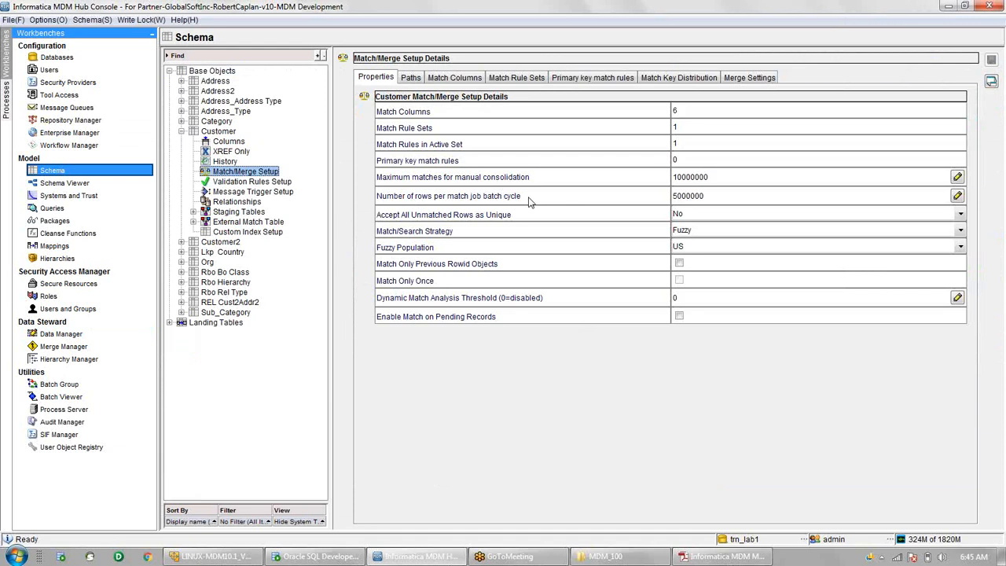
double_click(717, 196)
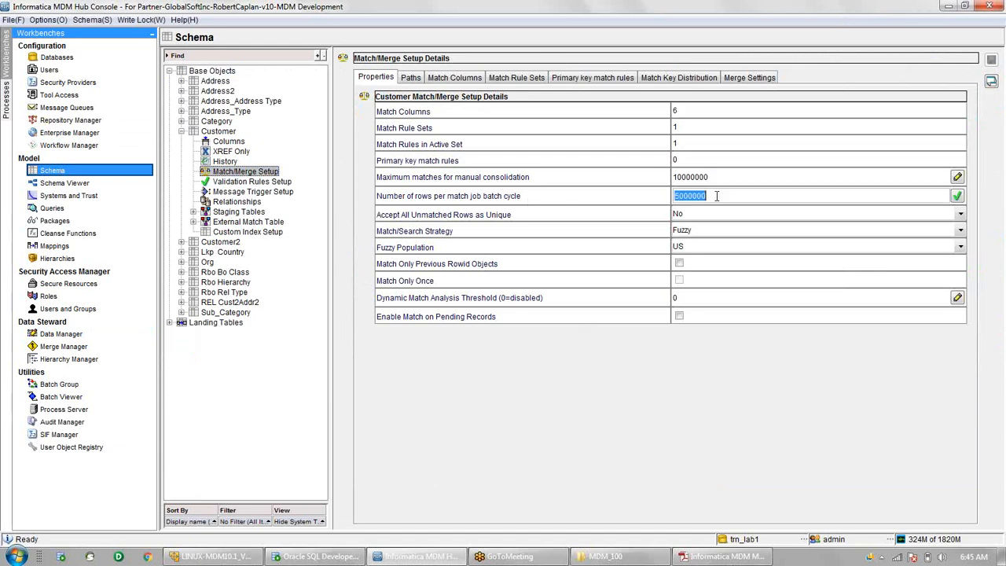
type("10")
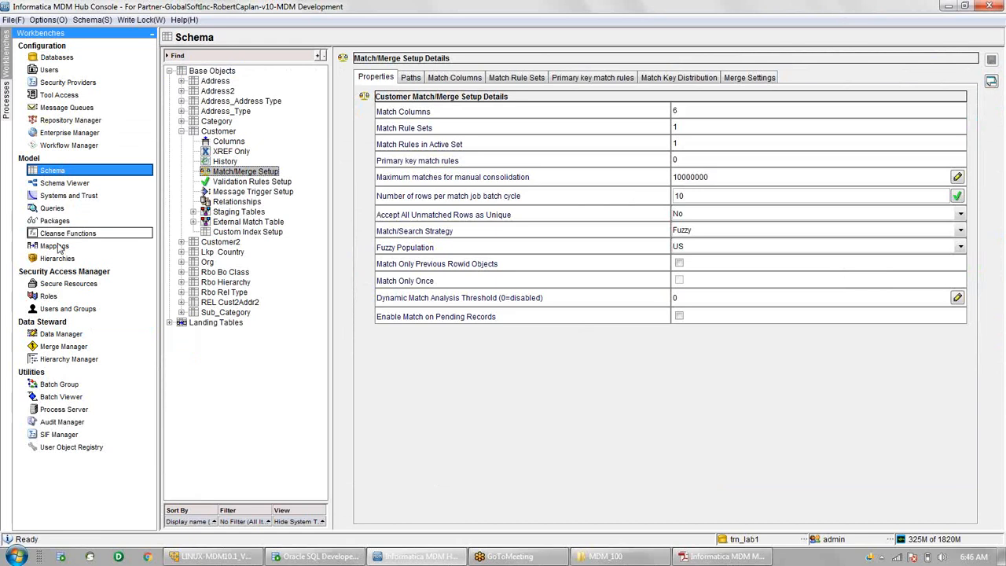
- Return to Data Manager without saving the match/merge settings and queue Customer record 2 for merge
left_click(68, 337)
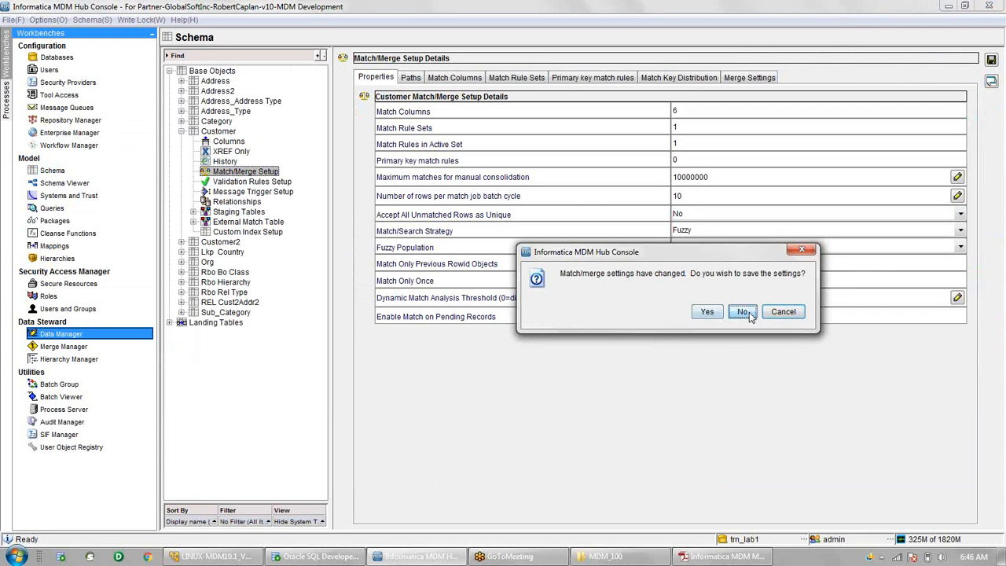
left_click(749, 313)
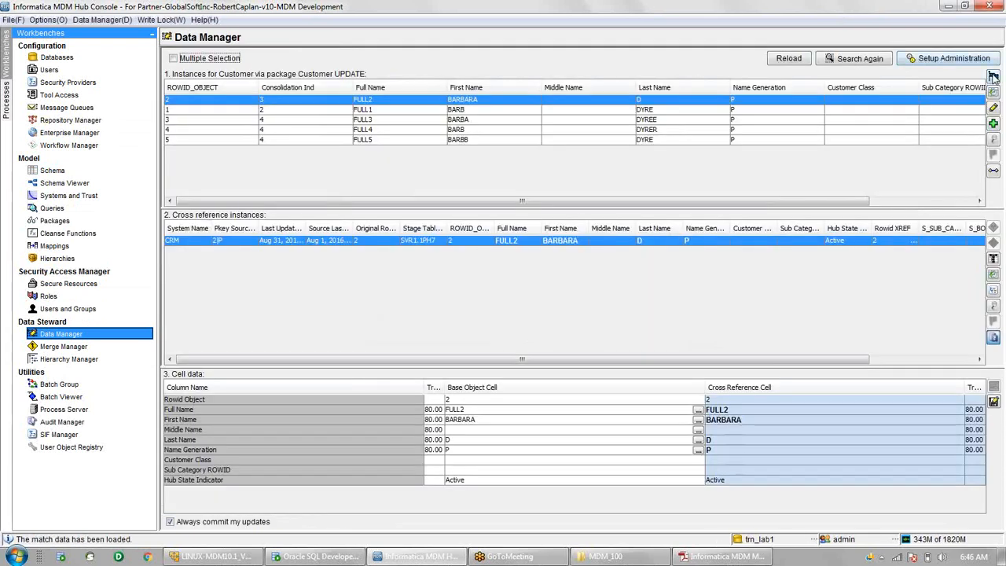
left_click(992, 76)
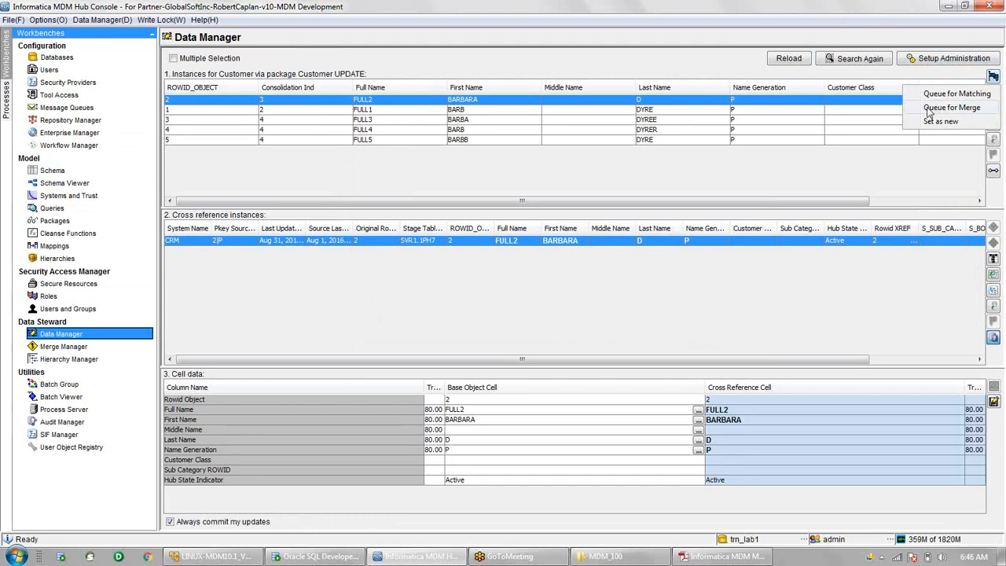
left_click(951, 108)
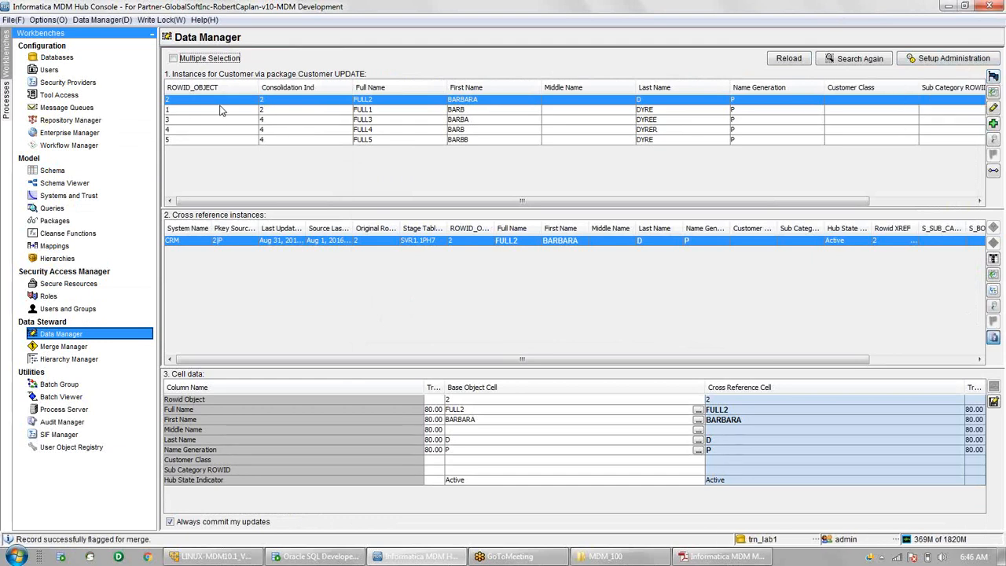
left_click(287, 101)
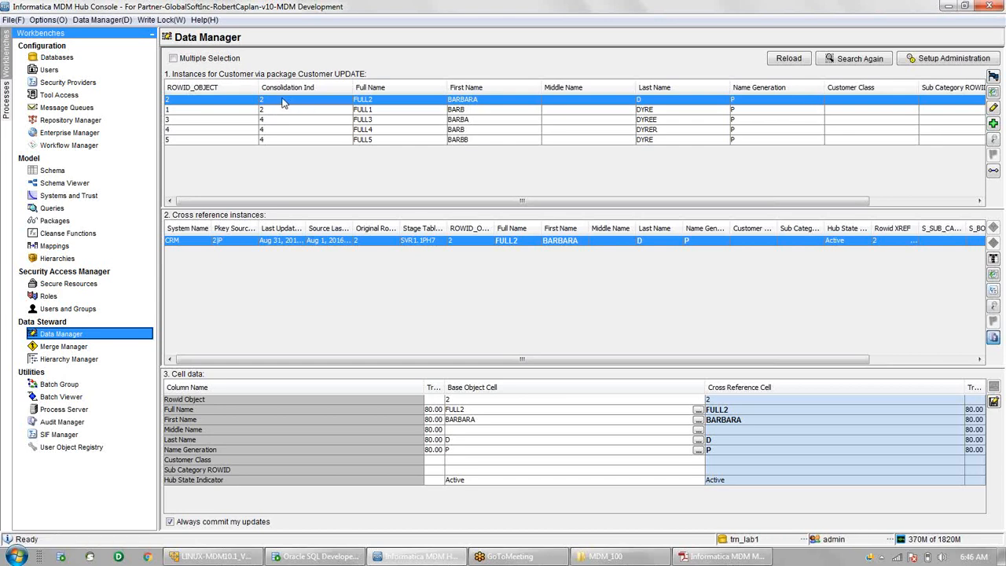
left_click(993, 76)
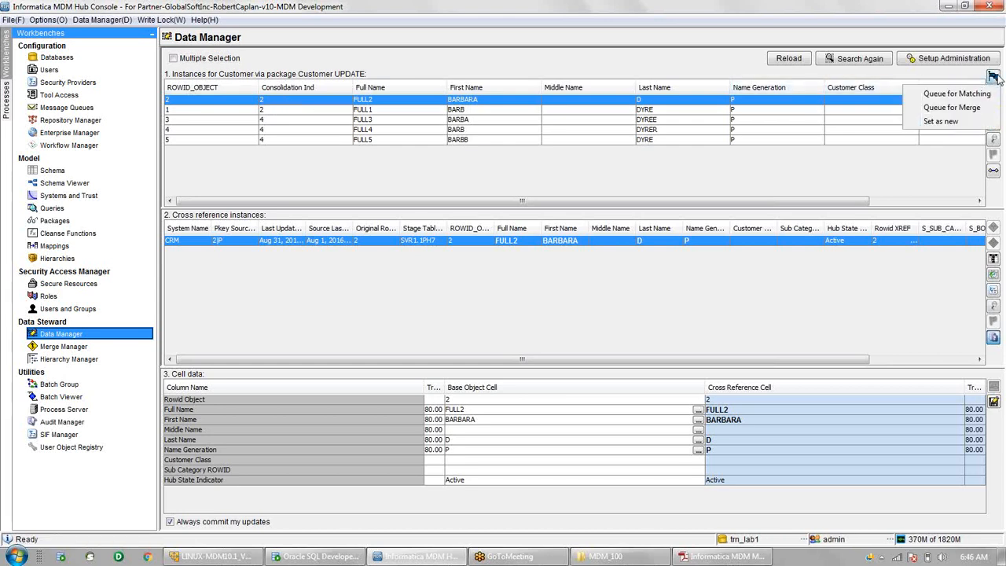
- Flag customer record 2 as new, changing its Consolidation Ind to 4
left_click(953, 122)
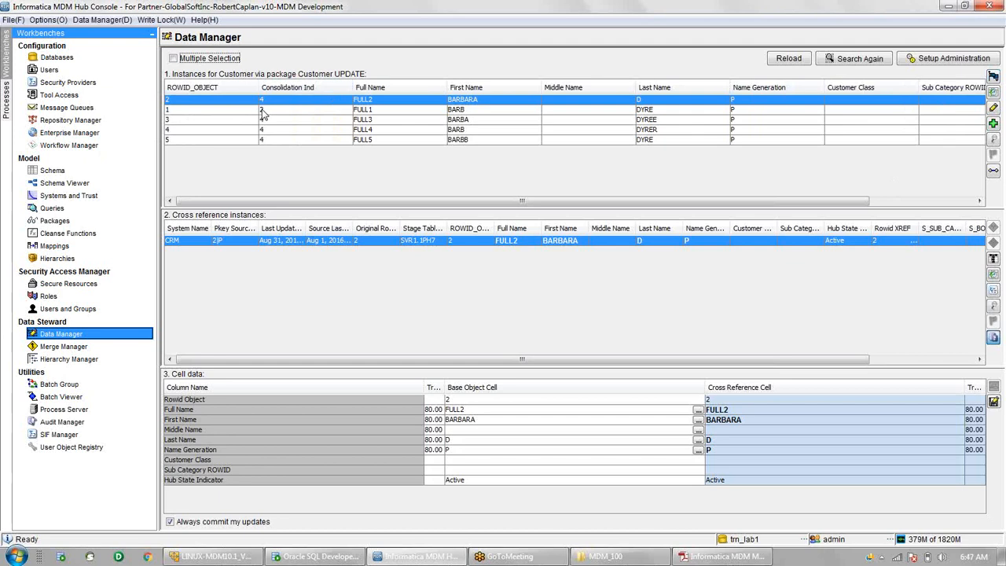
left_click(992, 74)
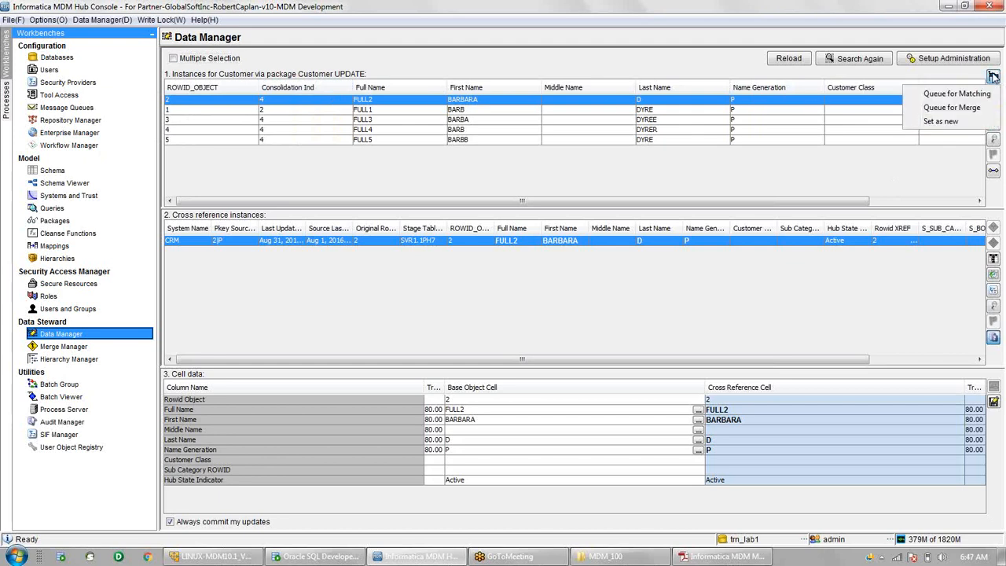
left_click(881, 75)
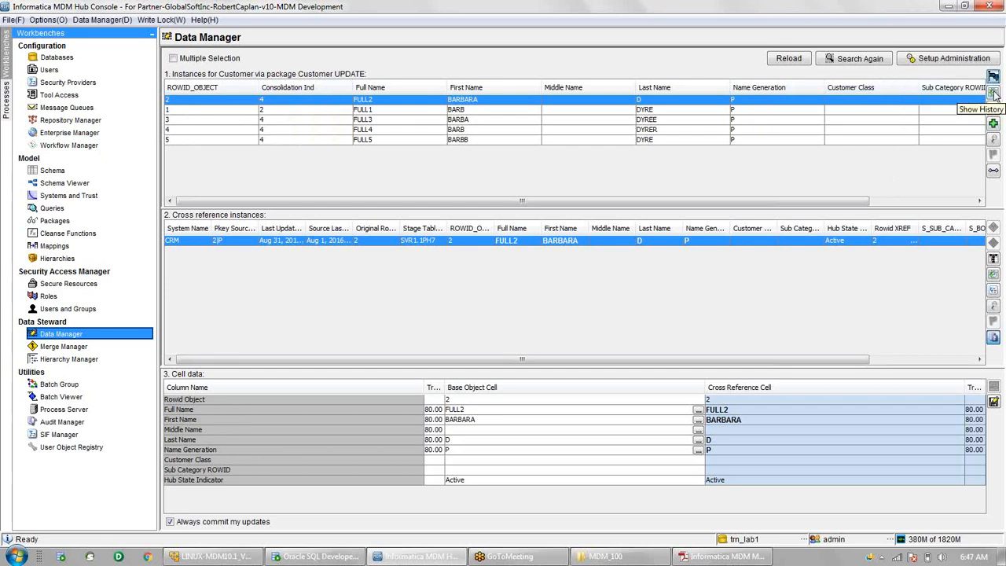
left_click(994, 92)
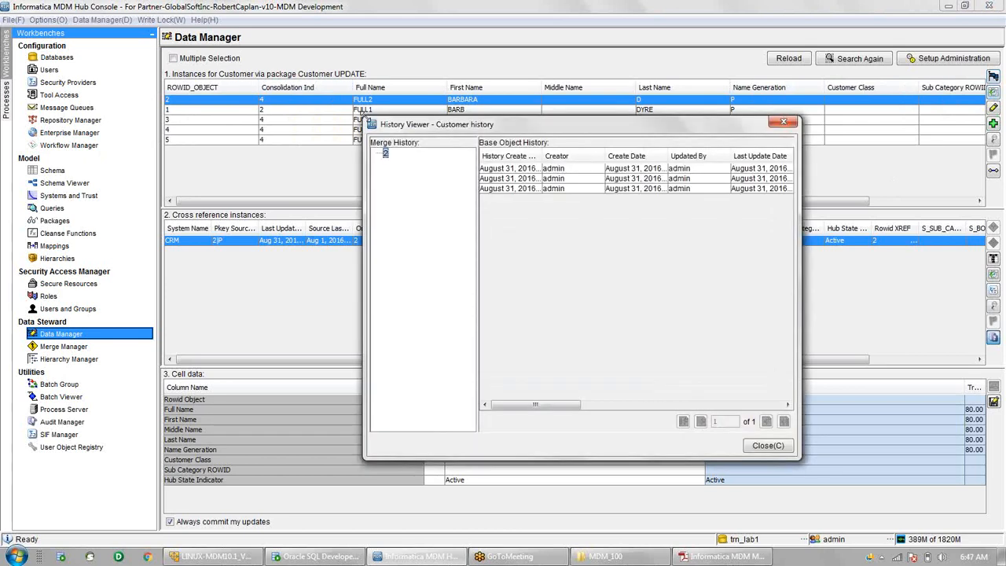
left_click_drag(363, 117, 132, 75)
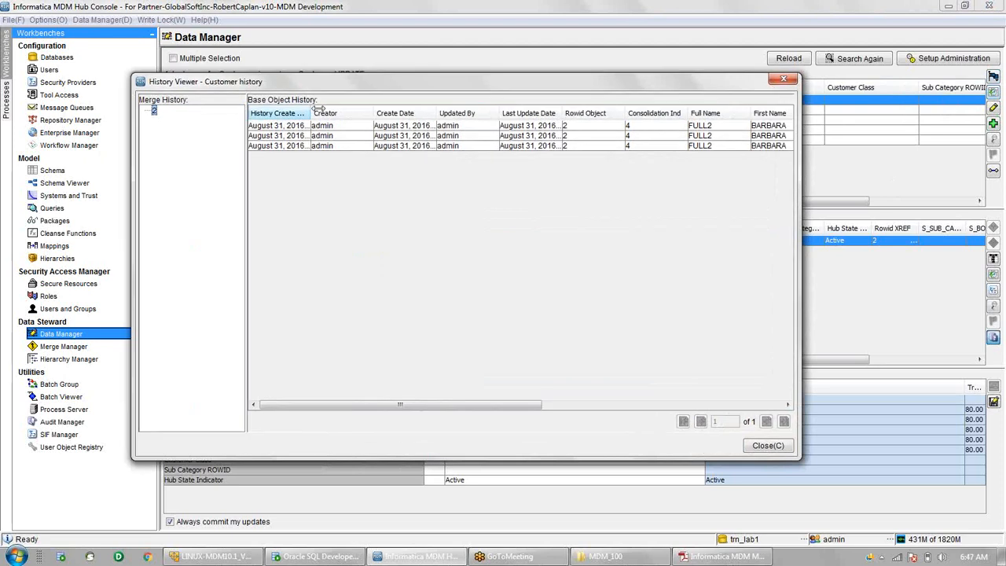
left_click_drag(318, 109, 370, 109)
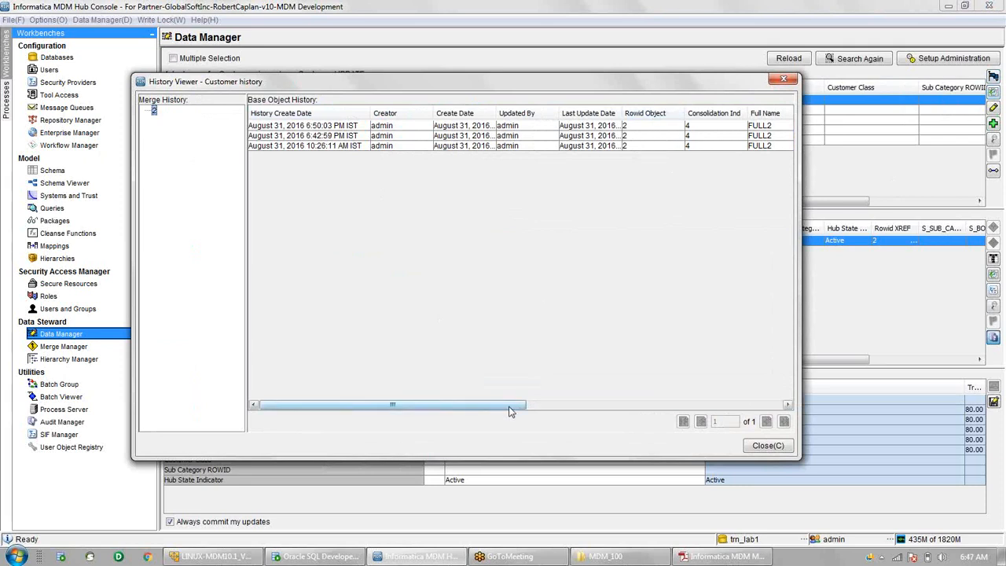
left_click_drag(523, 412, 730, 409)
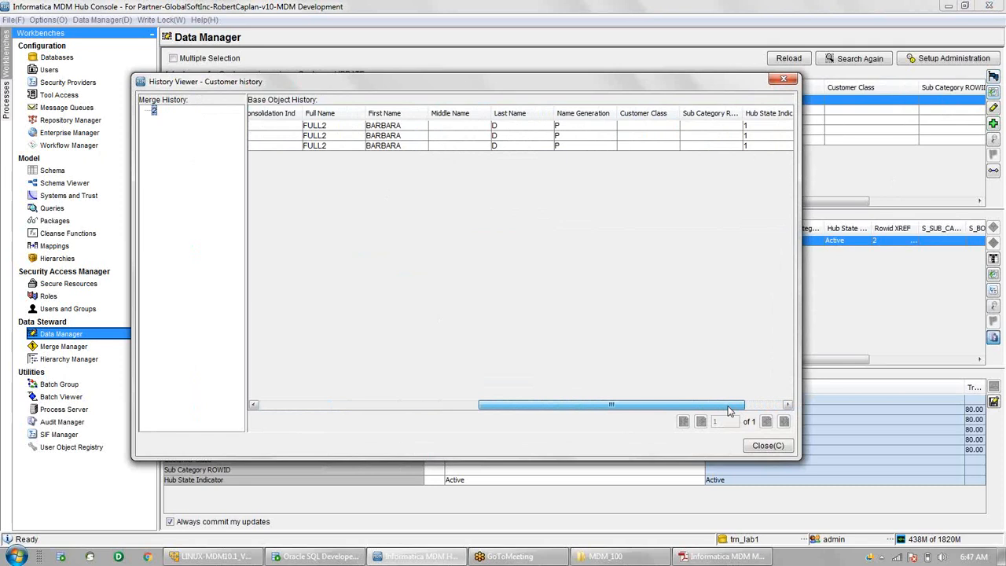
left_click_drag(729, 409, 469, 394)
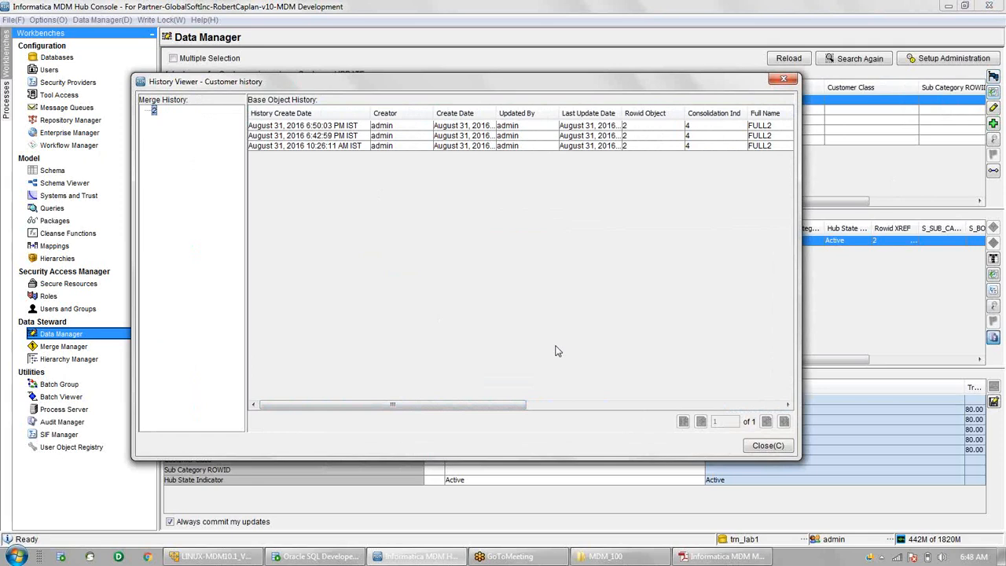
left_click(299, 140)
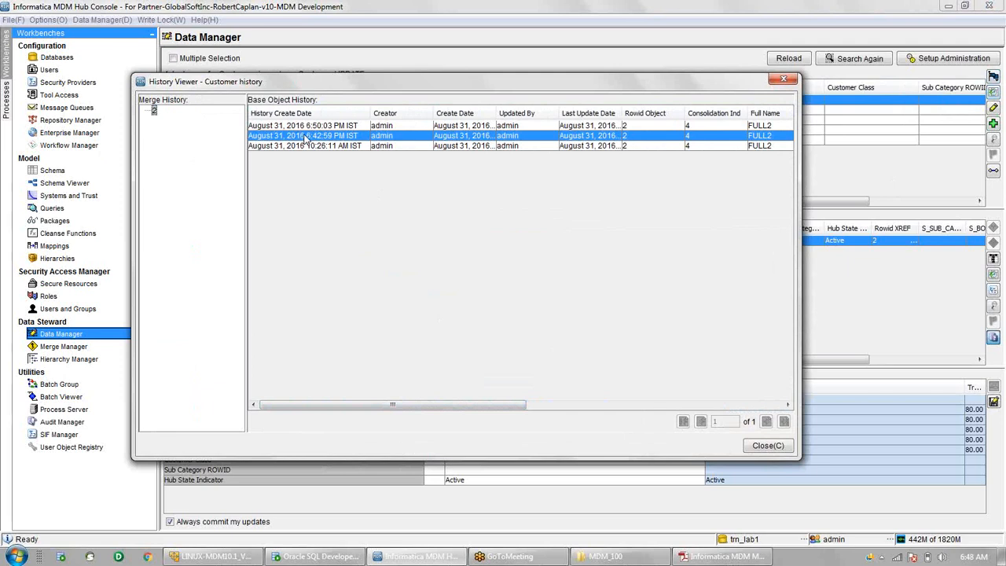
left_click(767, 445)
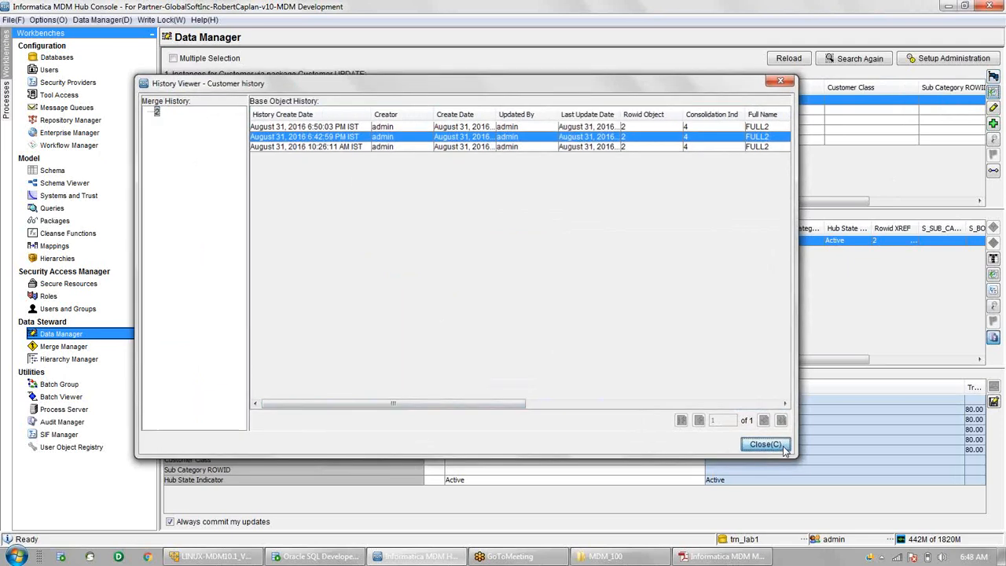
- Give customer record 2 the middle name K in the Record Editor
left_click(994, 110)
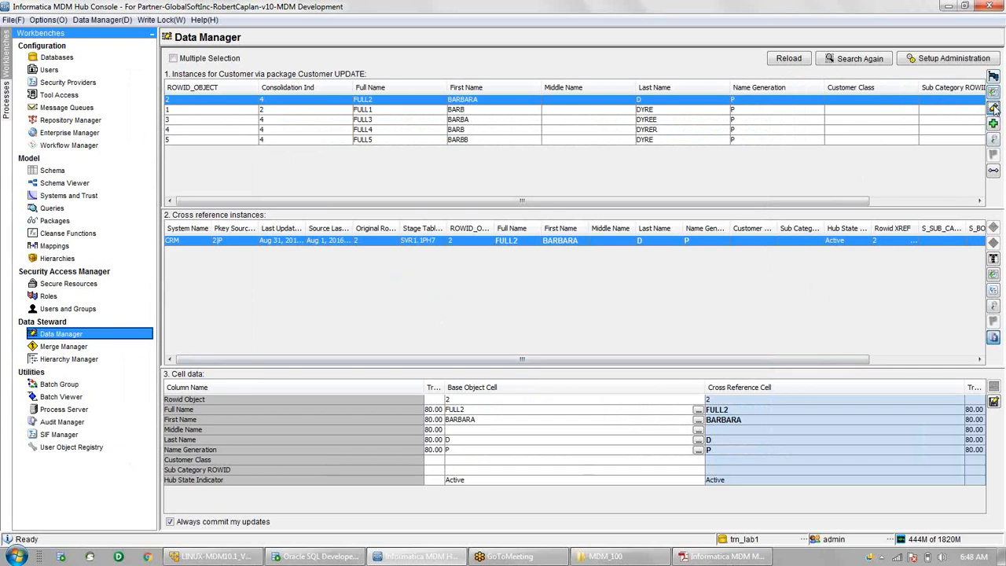
left_click(556, 260)
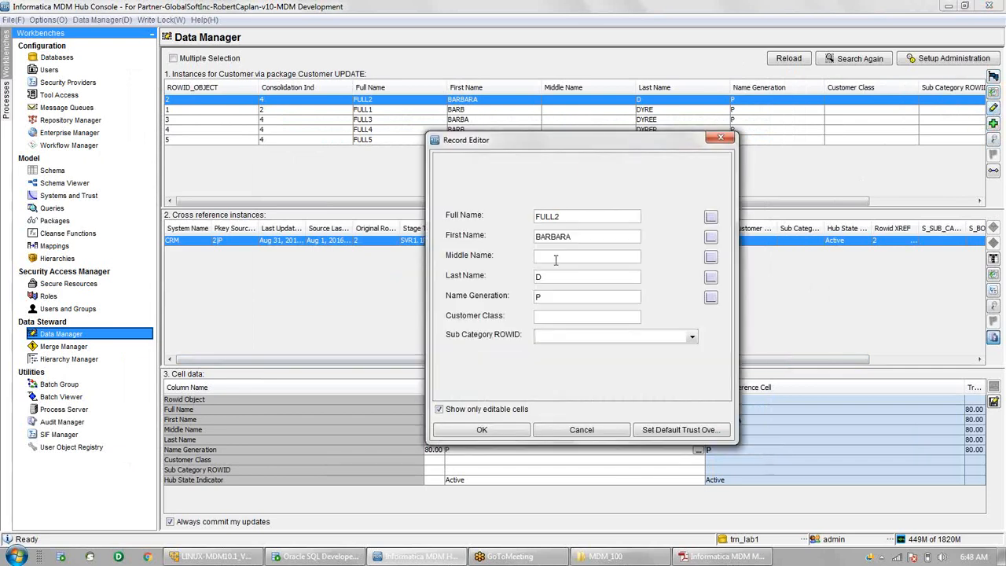
type("K")
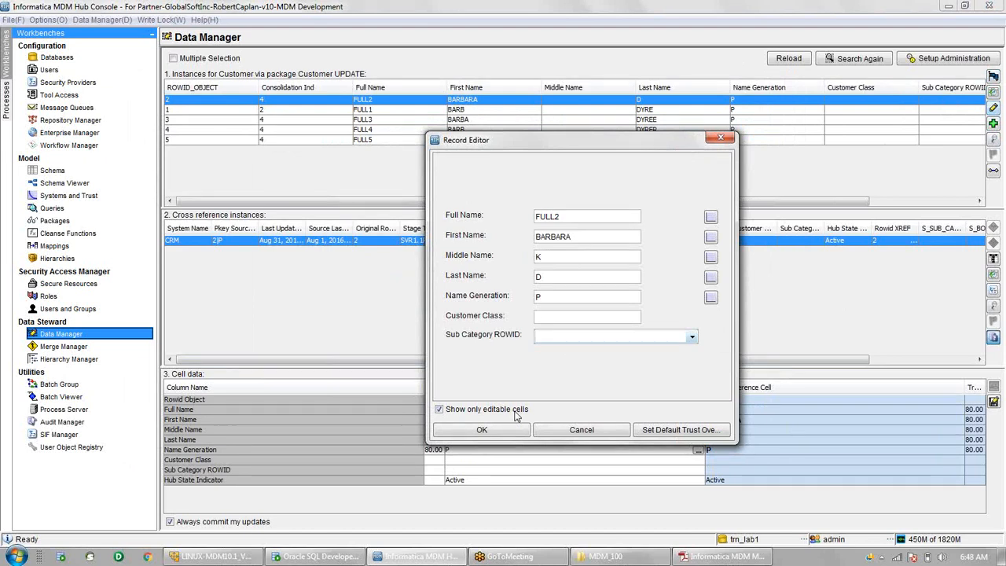
left_click(481, 430)
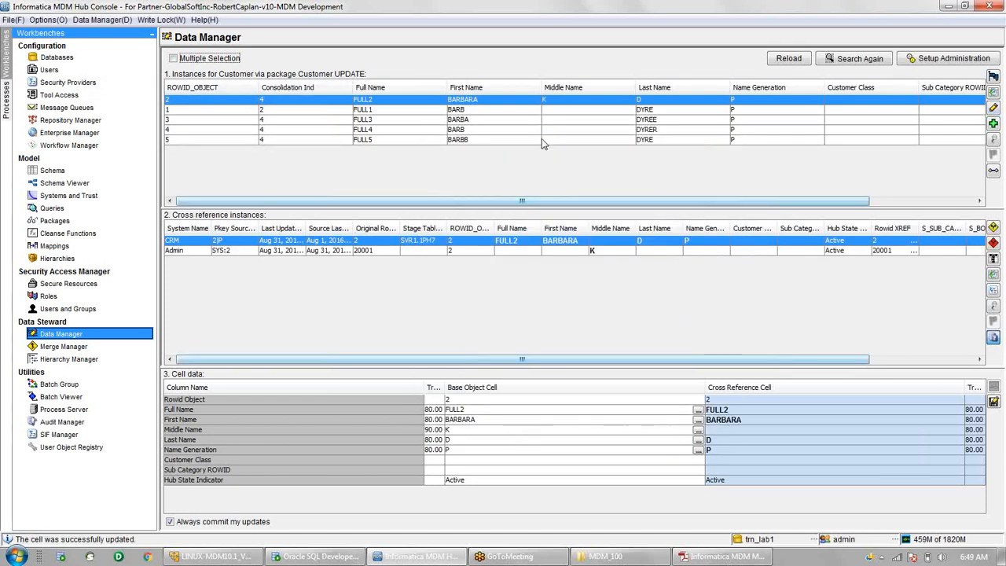
left_click(561, 99)
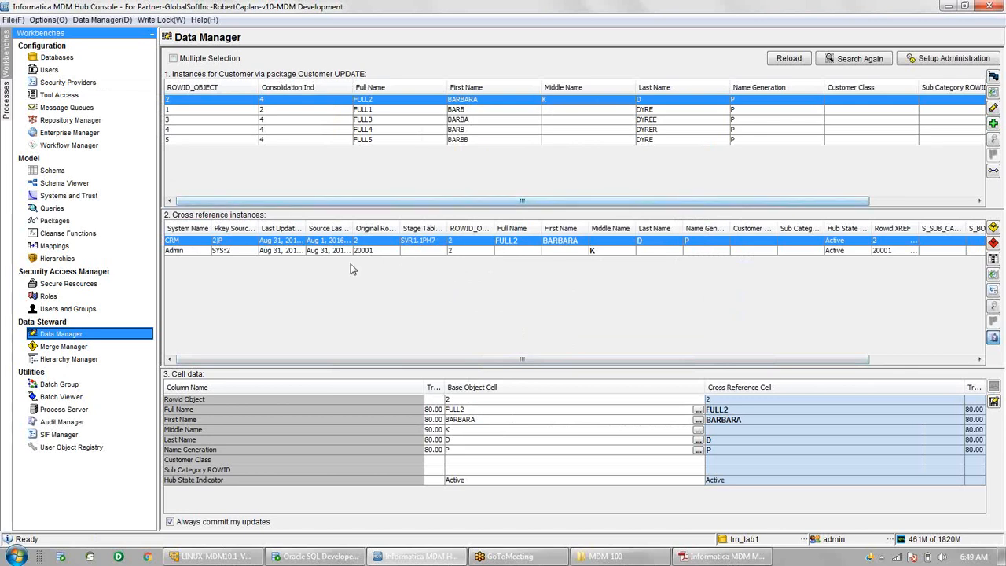
left_click(177, 250)
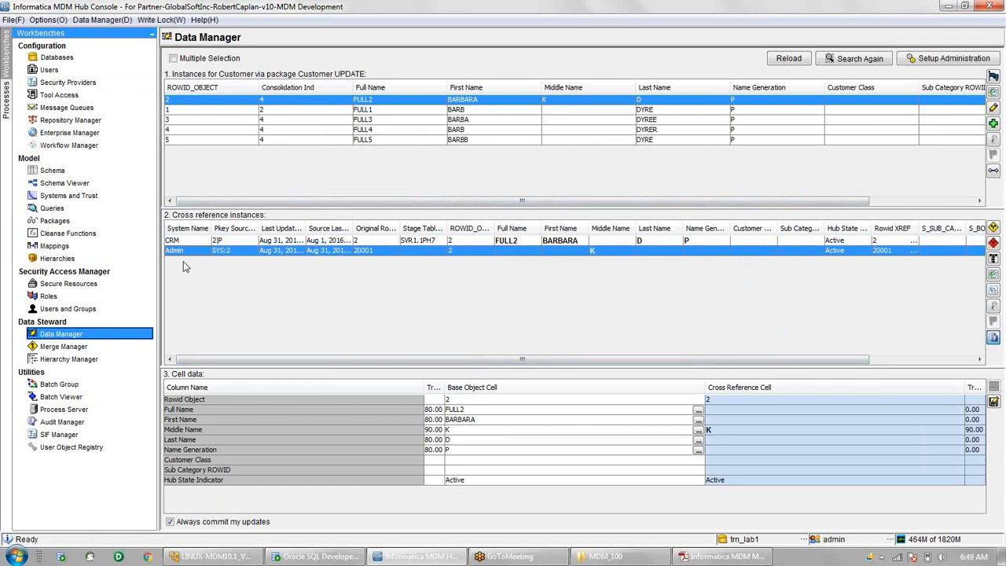
left_click(294, 242)
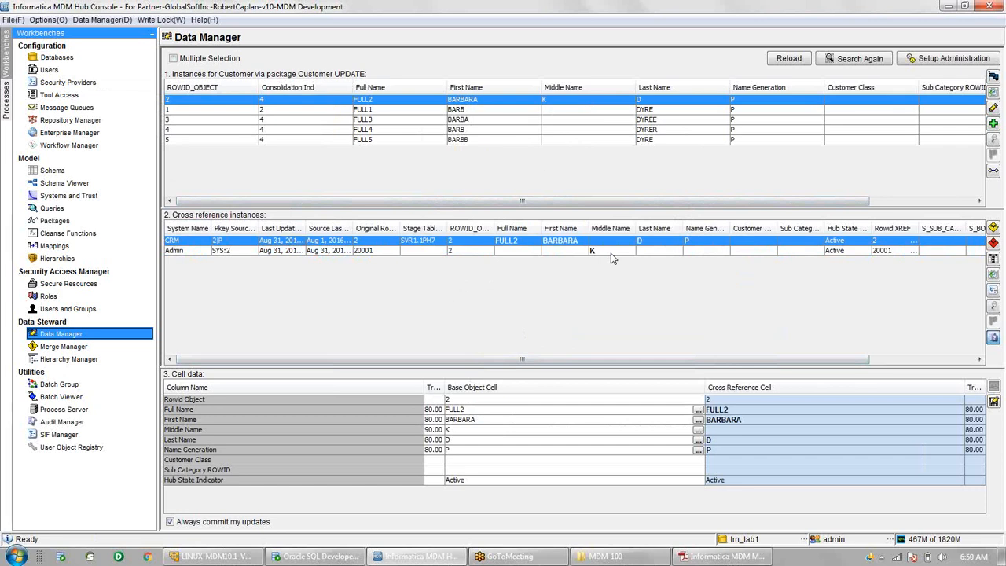
- Change record 2's First Name from BARBARA to BARBARA1 in the Record Editor
left_click(994, 111)
left_click(604, 237)
left_click(621, 236)
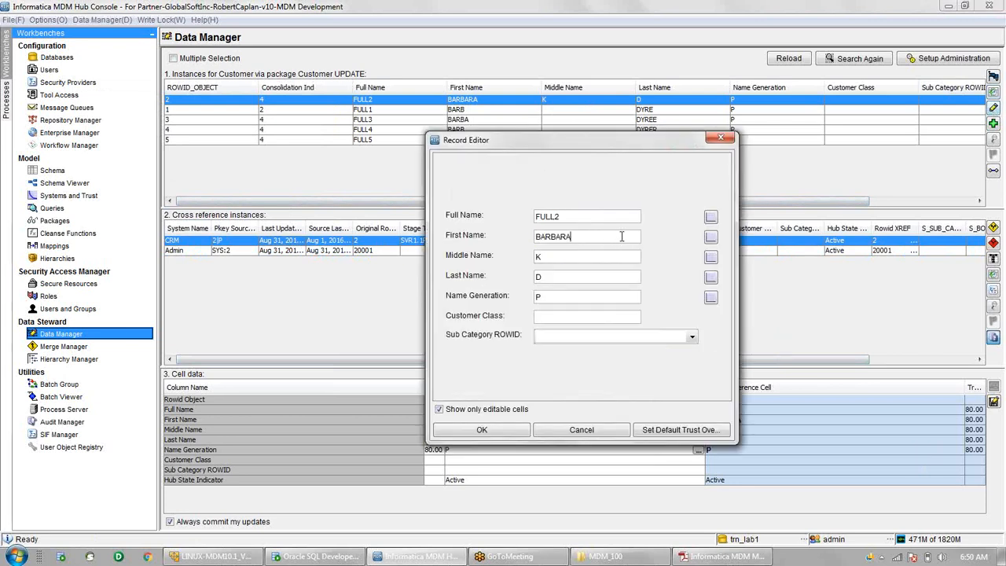
type("1")
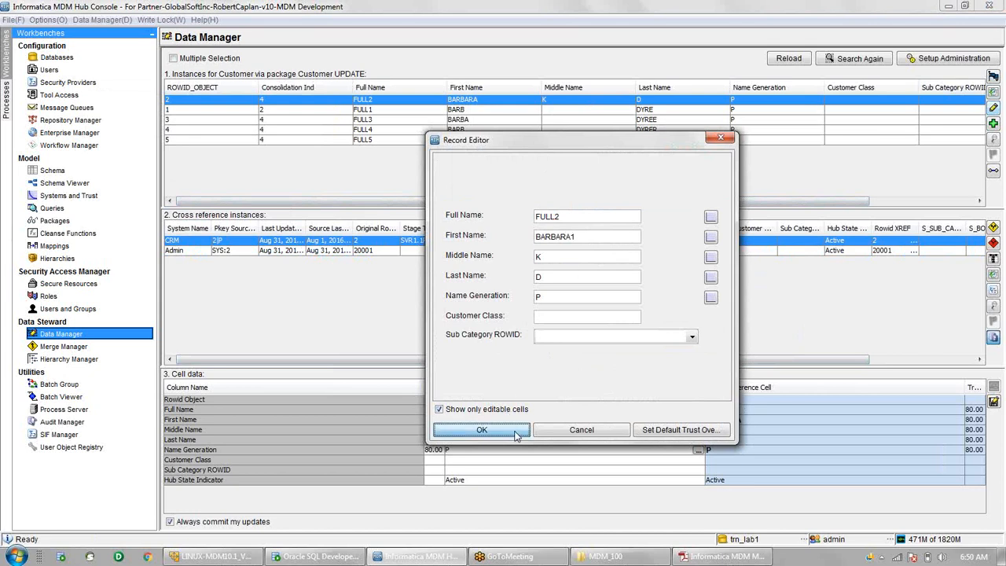
left_click(483, 429)
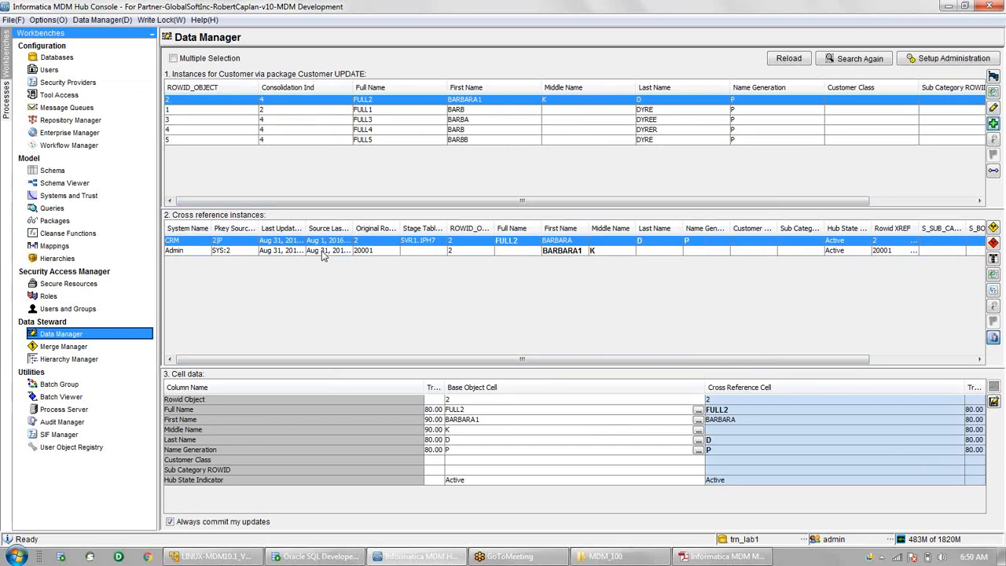
- View FULL1, then FULL2's Admin cross-reference cell data showing BARBARA1 and K
left_click(407, 111)
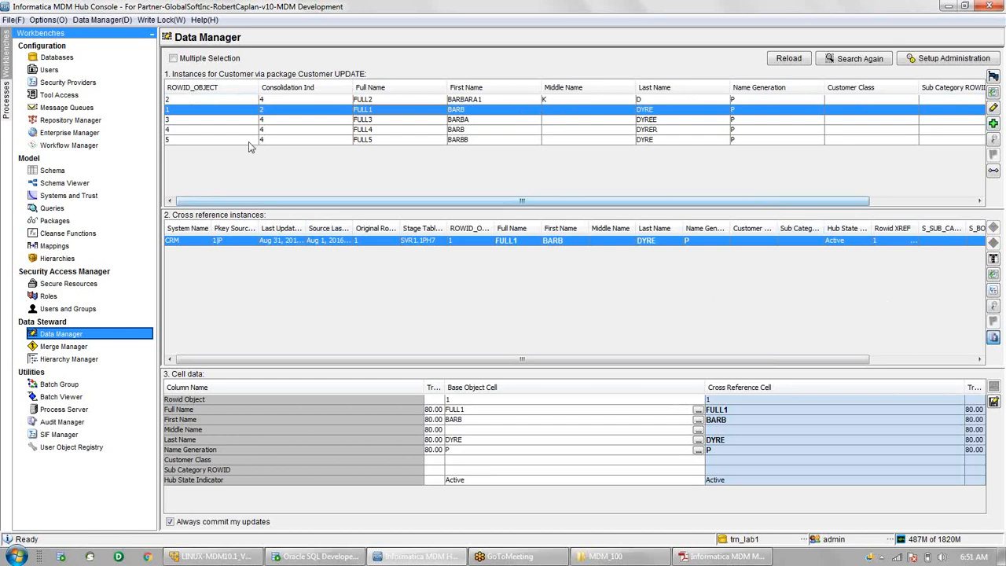
left_click(267, 100)
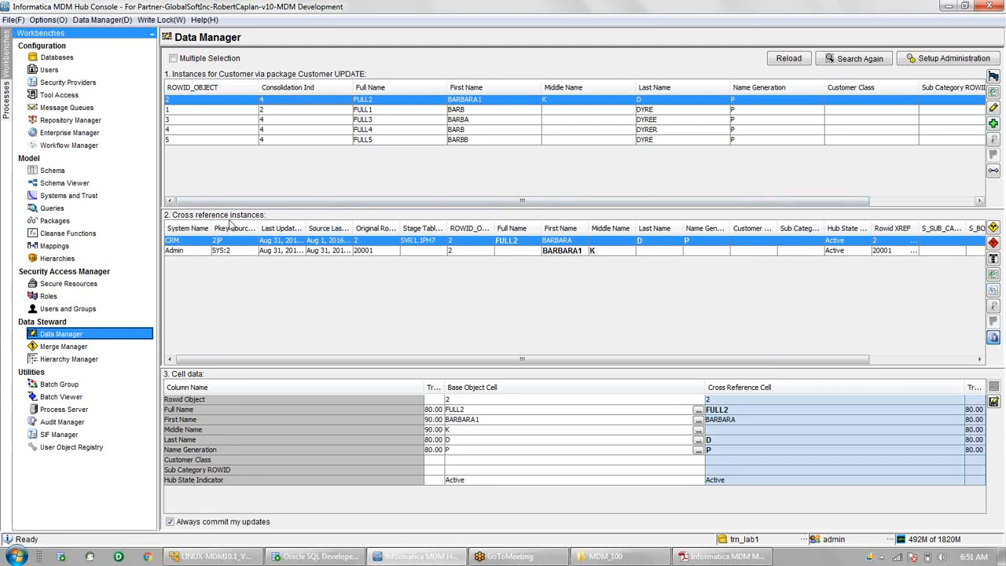
left_click(170, 251)
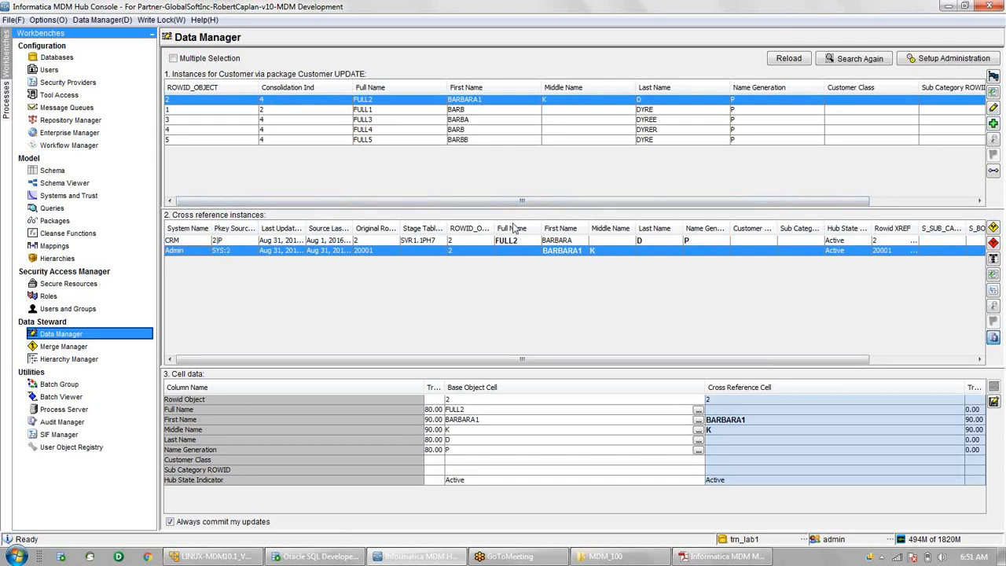
left_click(992, 93)
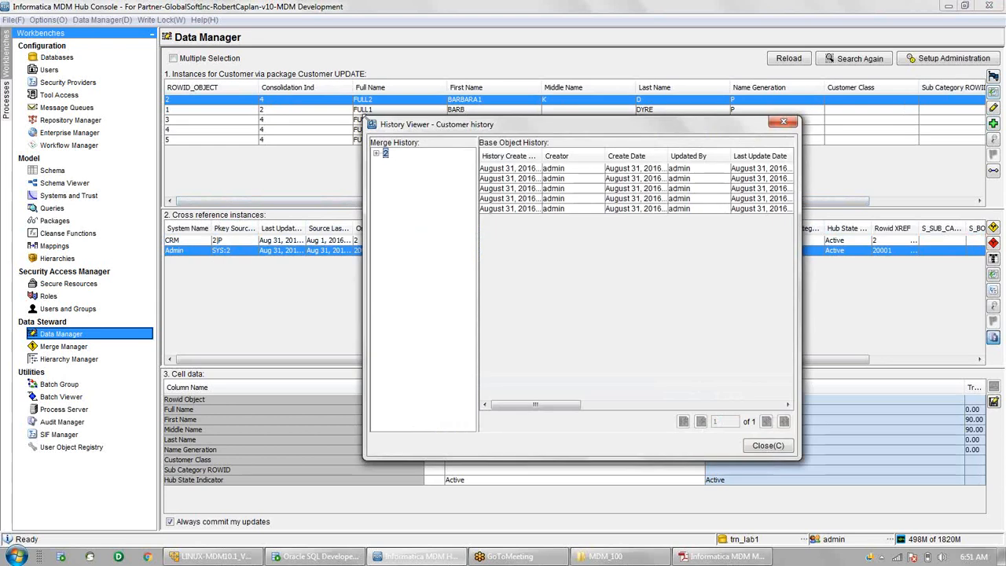
left_click_drag(364, 116, 2, 26)
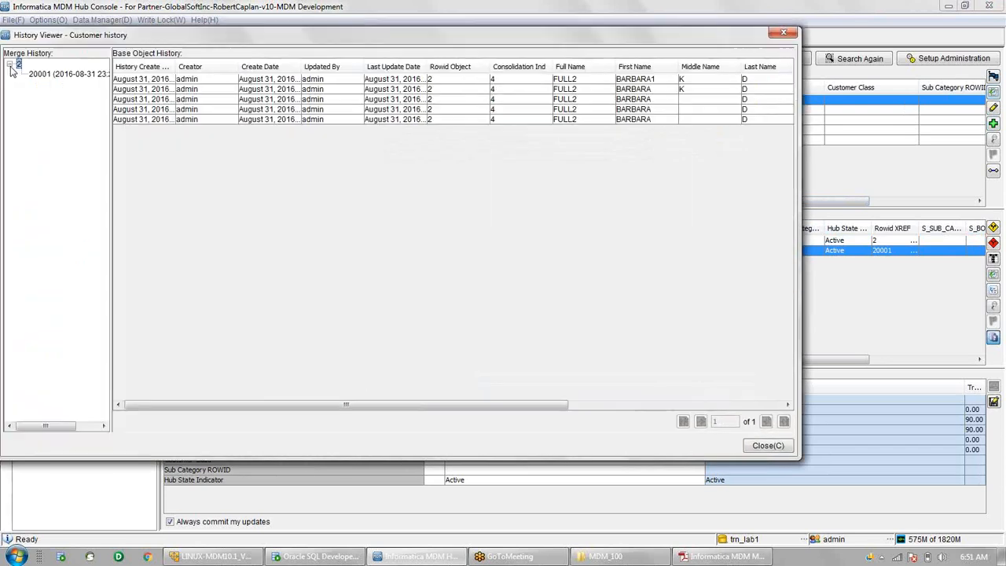
left_click(121, 90)
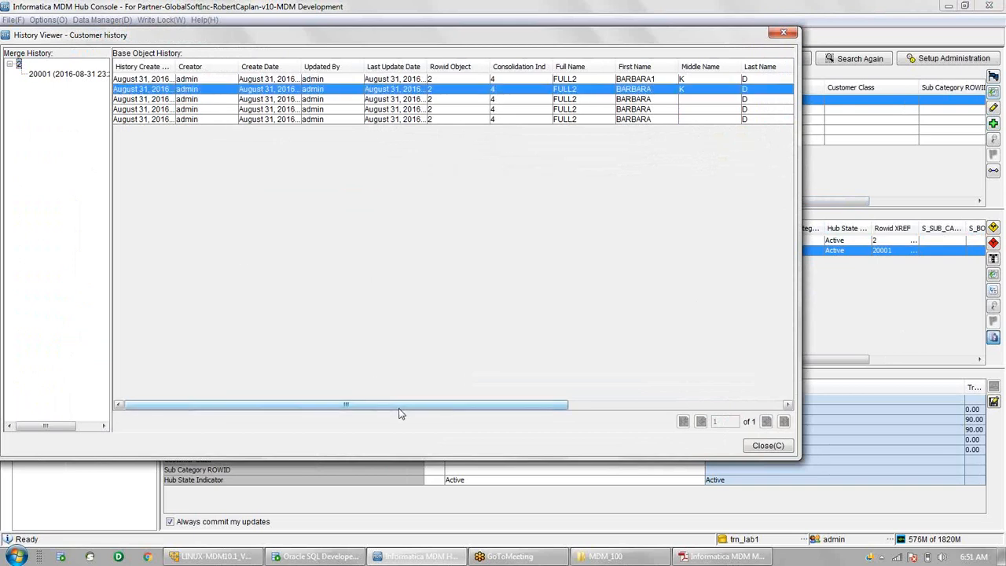
left_click_drag(399, 413, 481, 408)
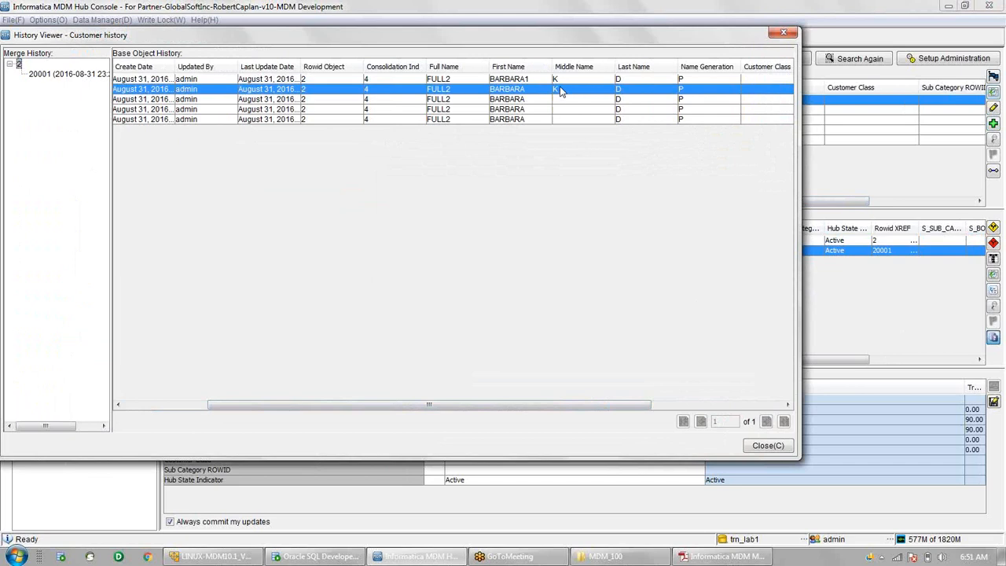
left_click(517, 80)
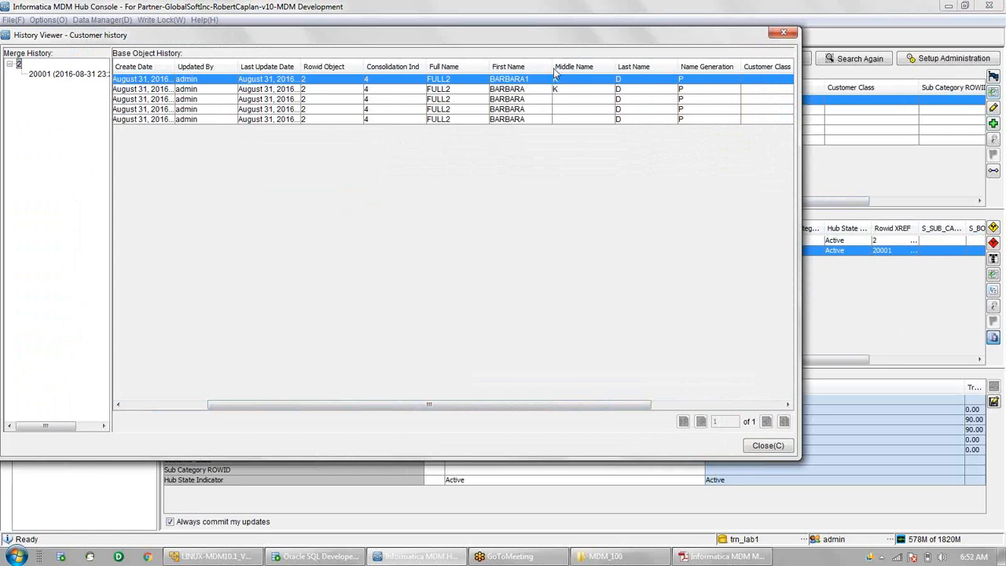
left_click(509, 110)
mouse_move(510, 110)
left_mouse_down()
mouse_move(512, 118)
mouse_move(517, 103)
left_mouse_up()
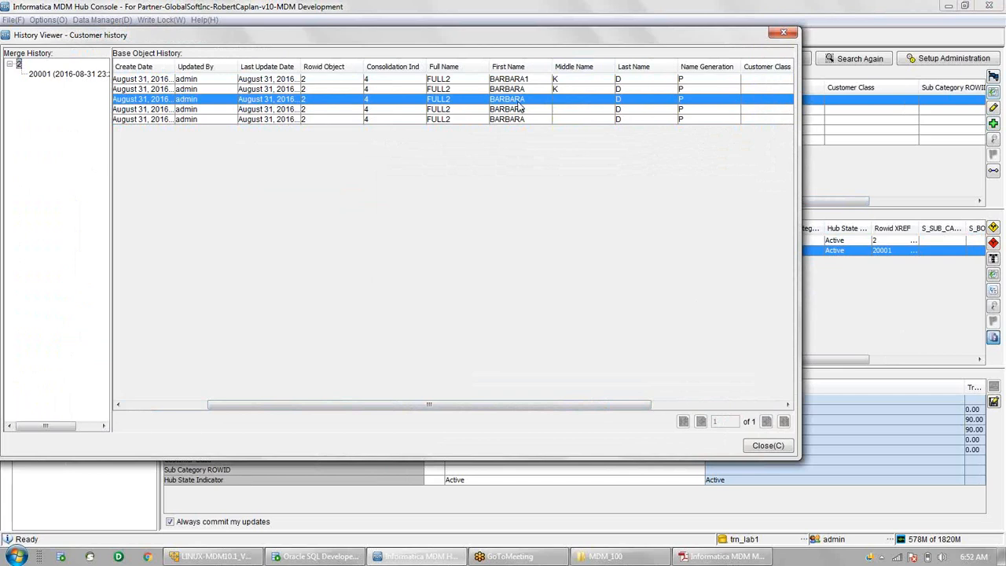
left_click(756, 447)
left_click(757, 447)
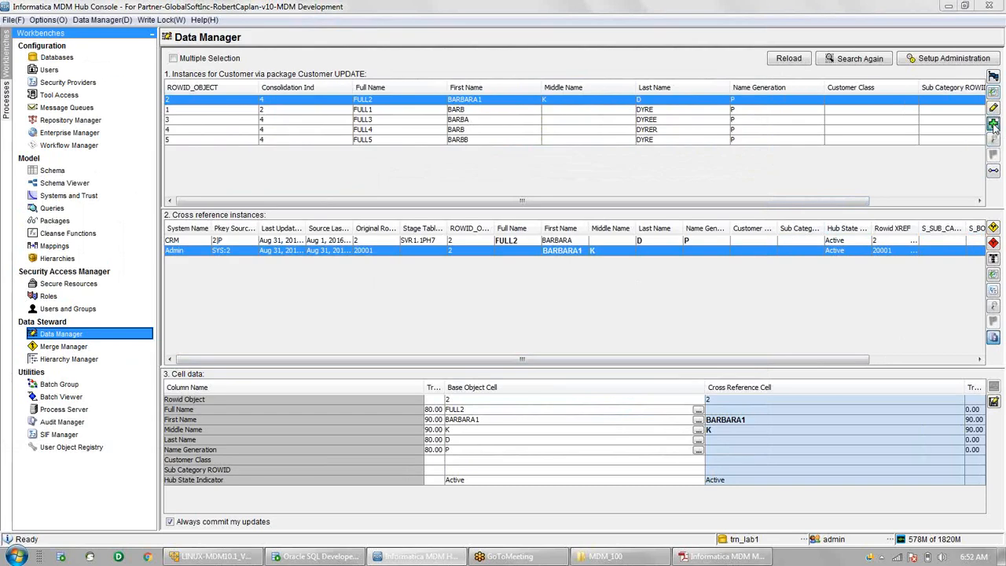
- Open a blank Record Editor for a new customer from the Instances panel's Add Record icon
left_click(993, 126)
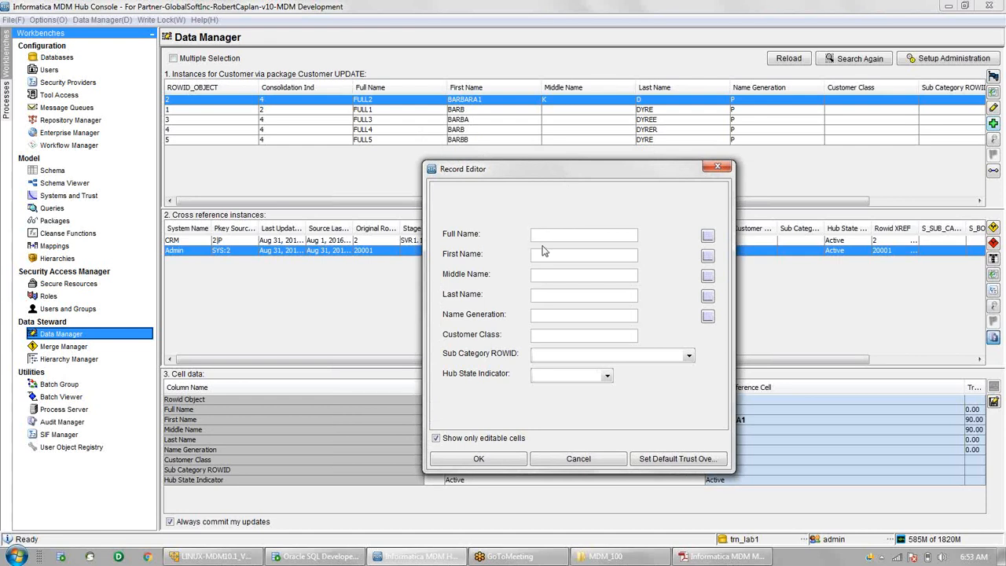
- Enter Full Name FULL6, First BARB, Middle B, Last D, Name Generation Q, Customer Class Q
type("BARB")
double_click(568, 230)
type("FULL6")
left_click(567, 258)
type("BARB")
left_click(565, 274)
type("B")
left_click(554, 296)
type("D")
left_click(544, 316)
type("Q")
left_click(537, 334)
type("Q")
- Set the Hub State to 1 - Active and save new customer record 20002
left_click(608, 377)
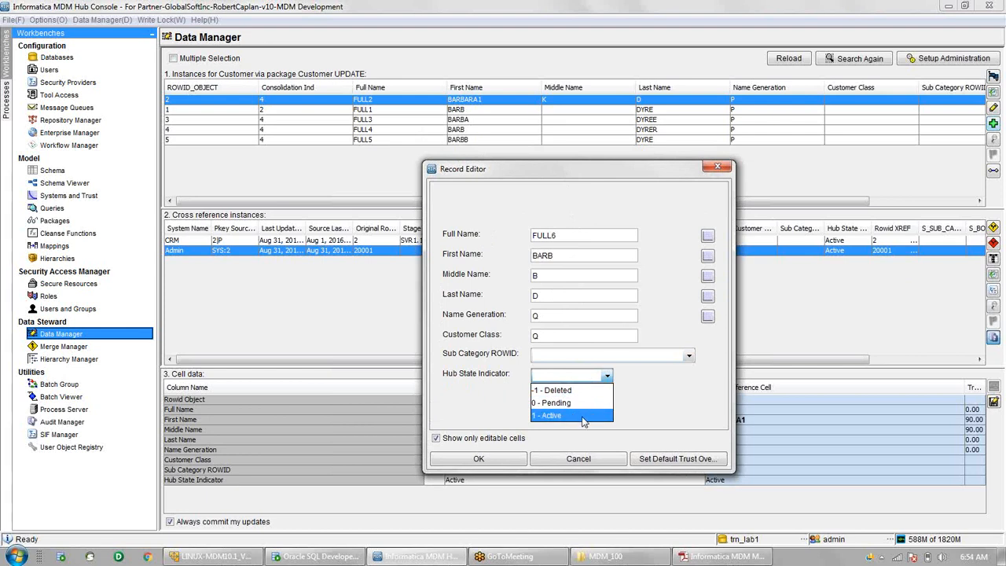
left_click(667, 410)
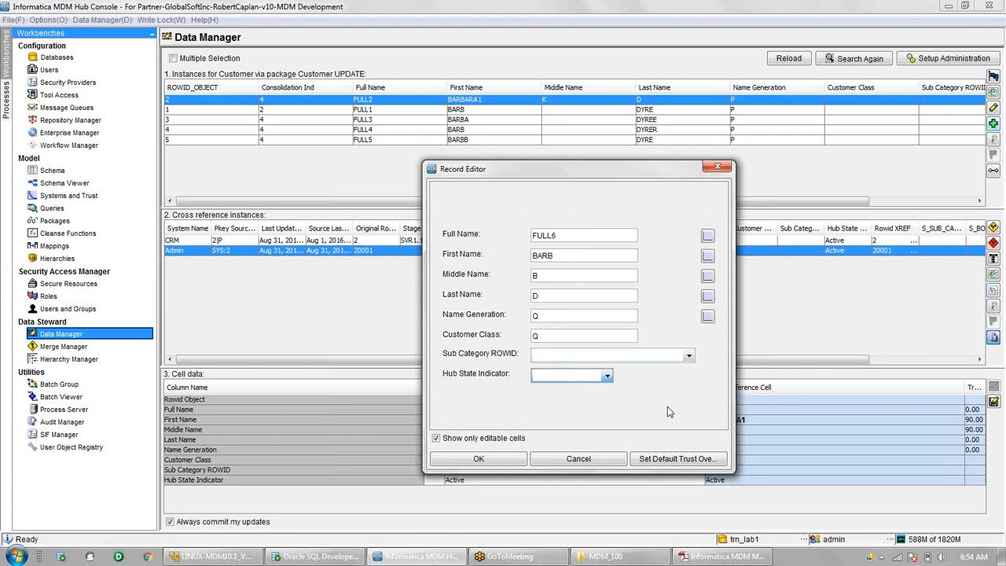
left_click(608, 377)
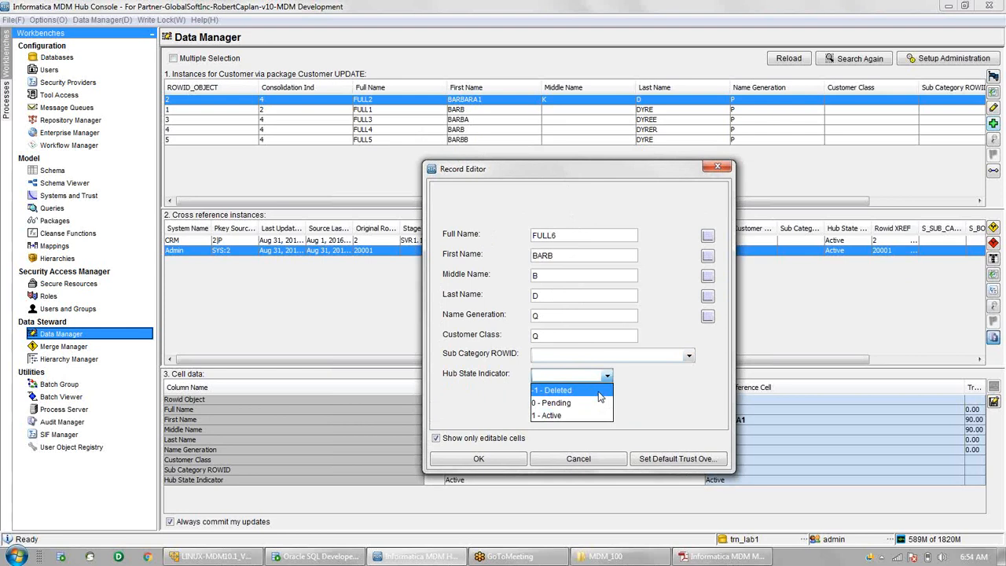
left_click(588, 414)
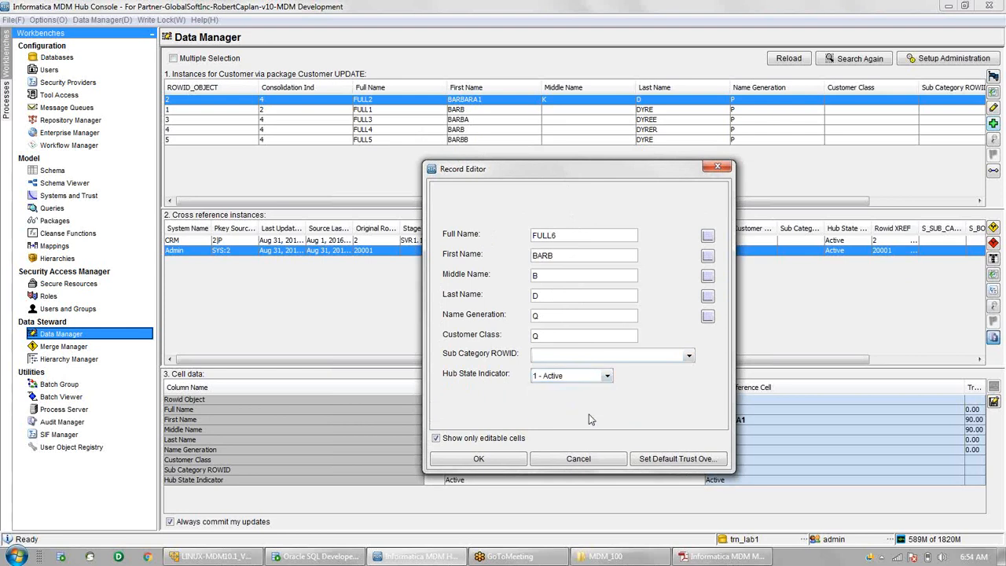
left_click(509, 462)
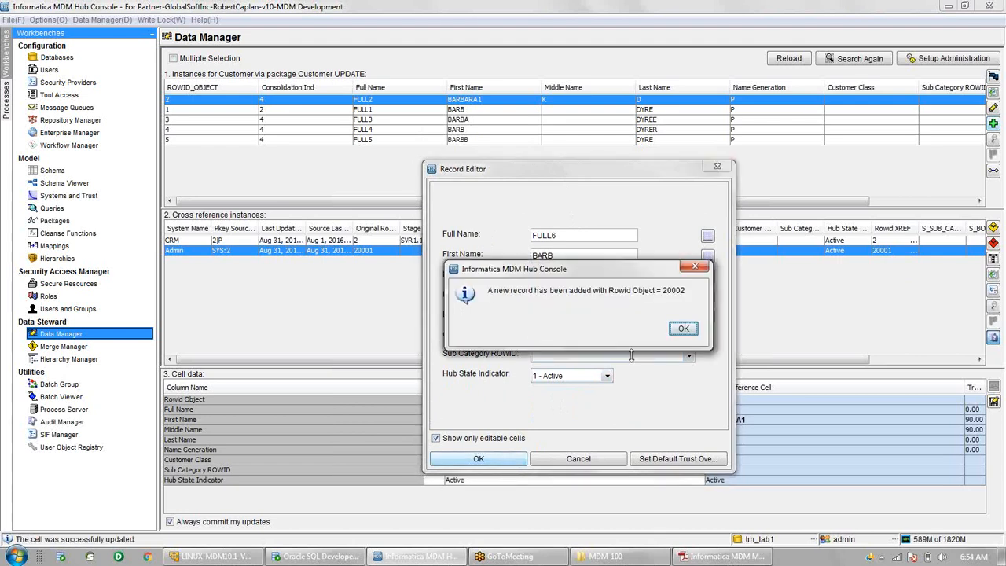
left_click(682, 330)
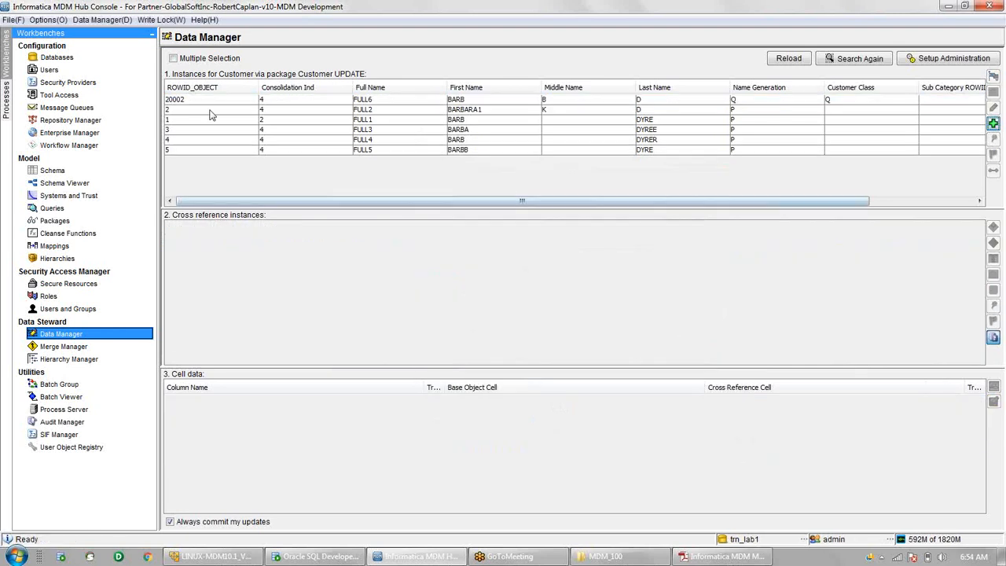
- Inspect new record FULL6's record state options and Hub State Indicator, then reselect FULL2
left_click(210, 100)
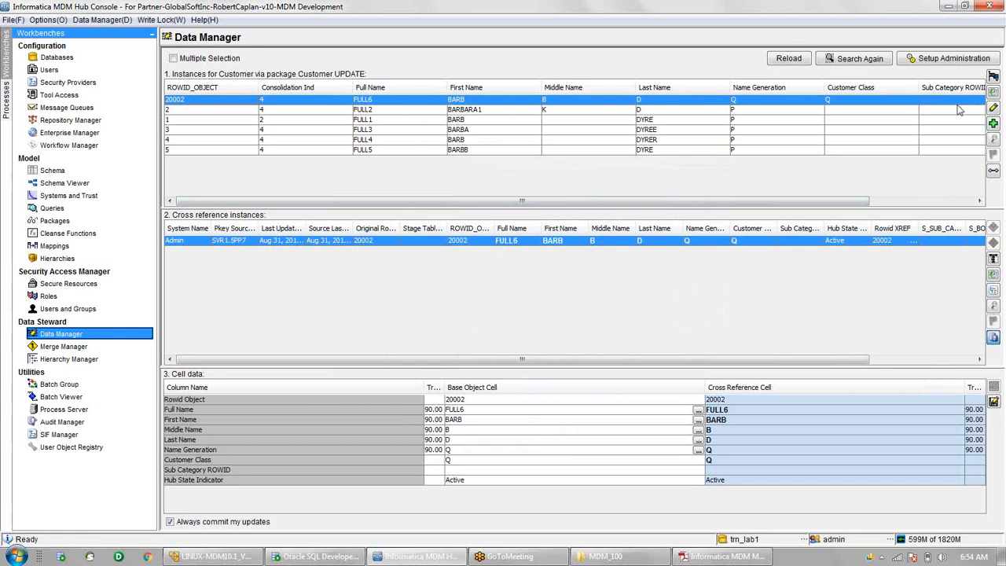
left_click(992, 140)
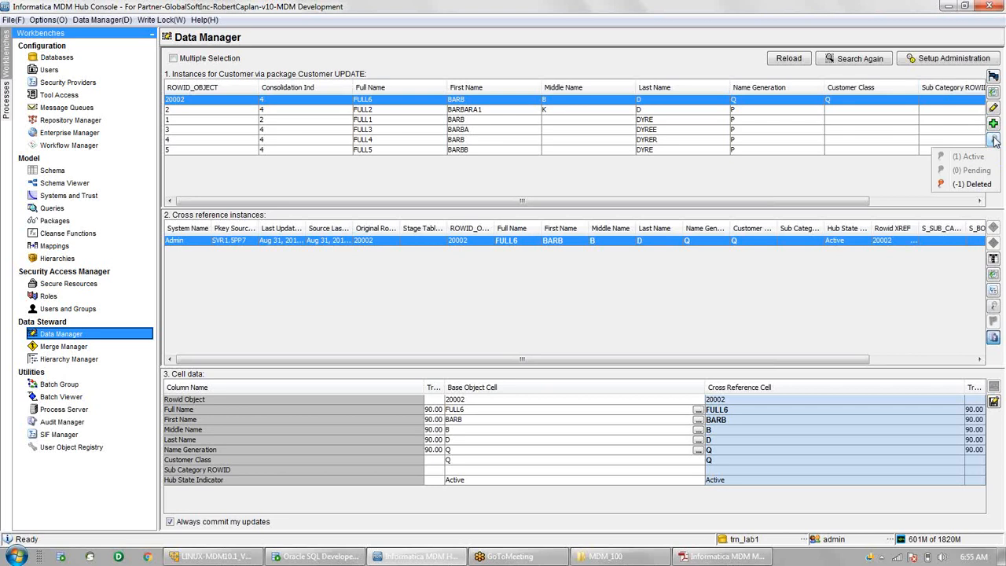
left_click(791, 206)
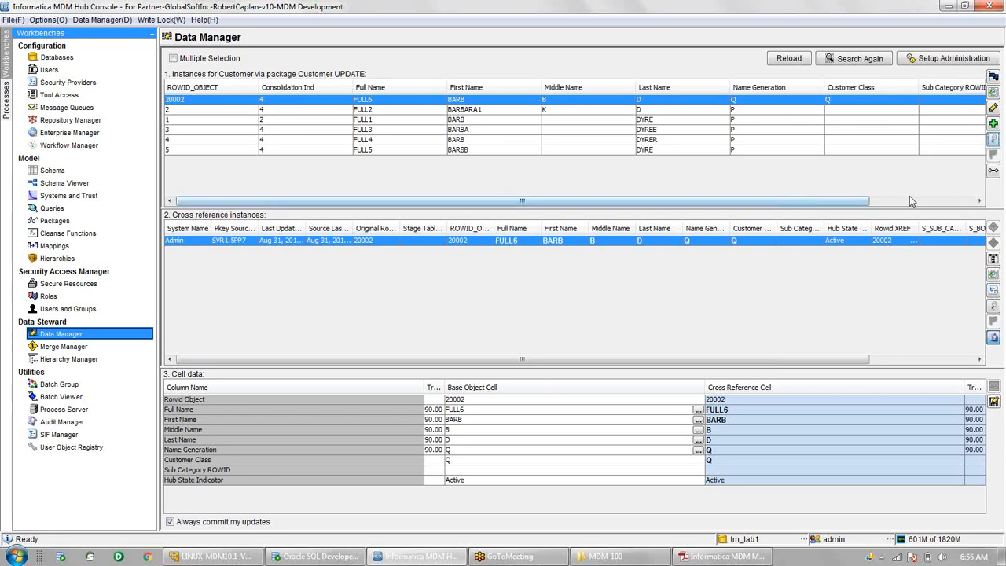
left_click_drag(858, 206, 988, 190)
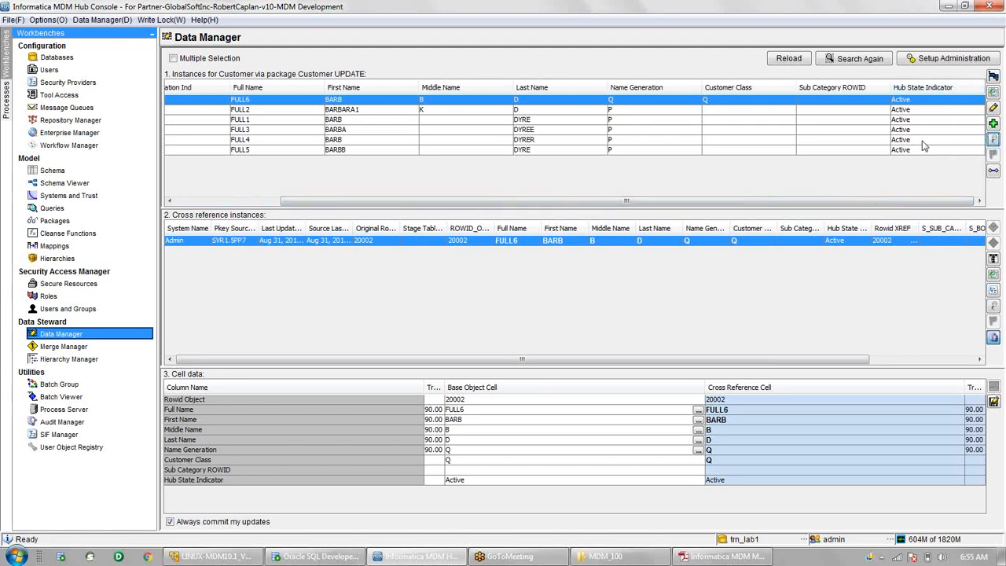
left_click(993, 139)
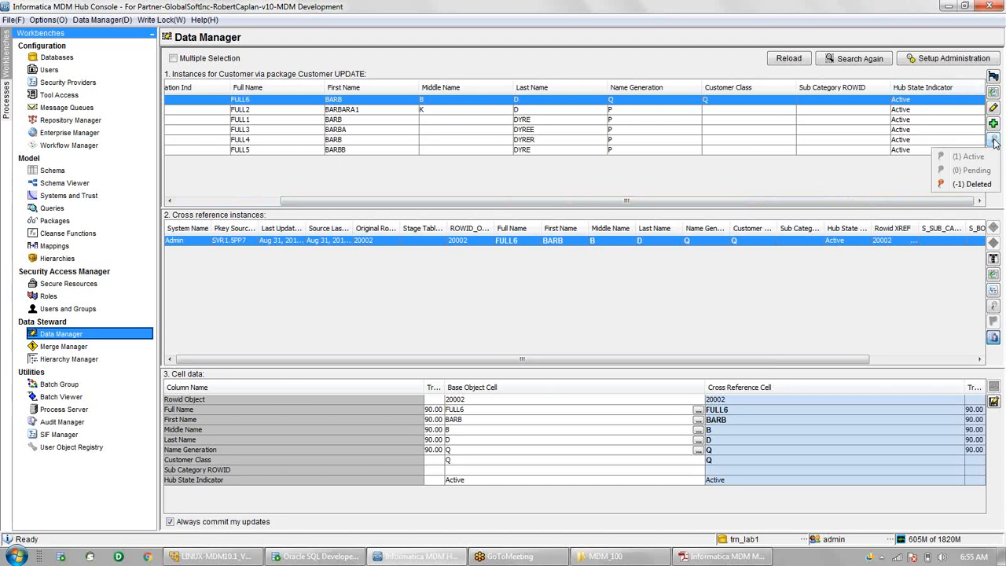
left_click(839, 206)
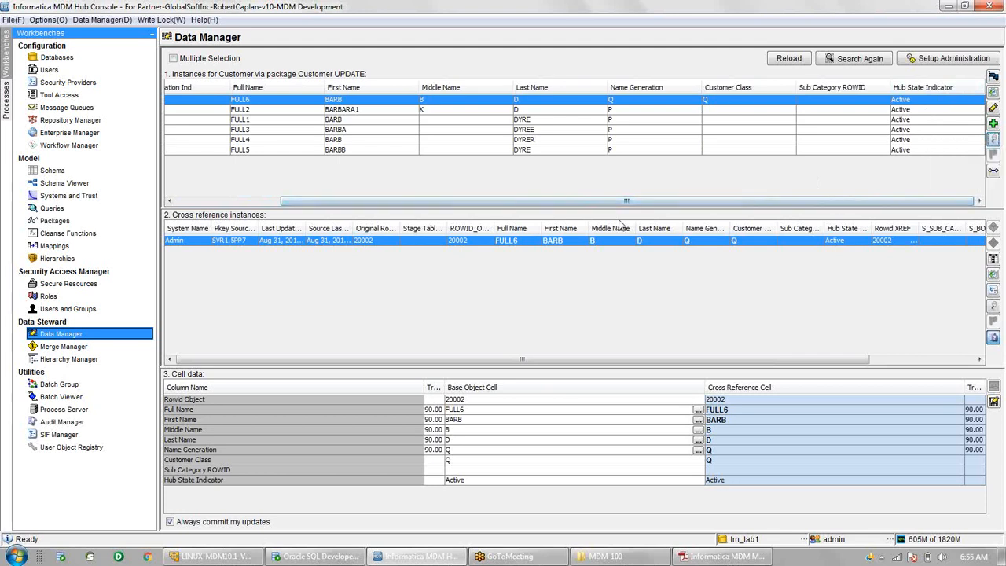
left_click_drag(597, 201, 492, 202)
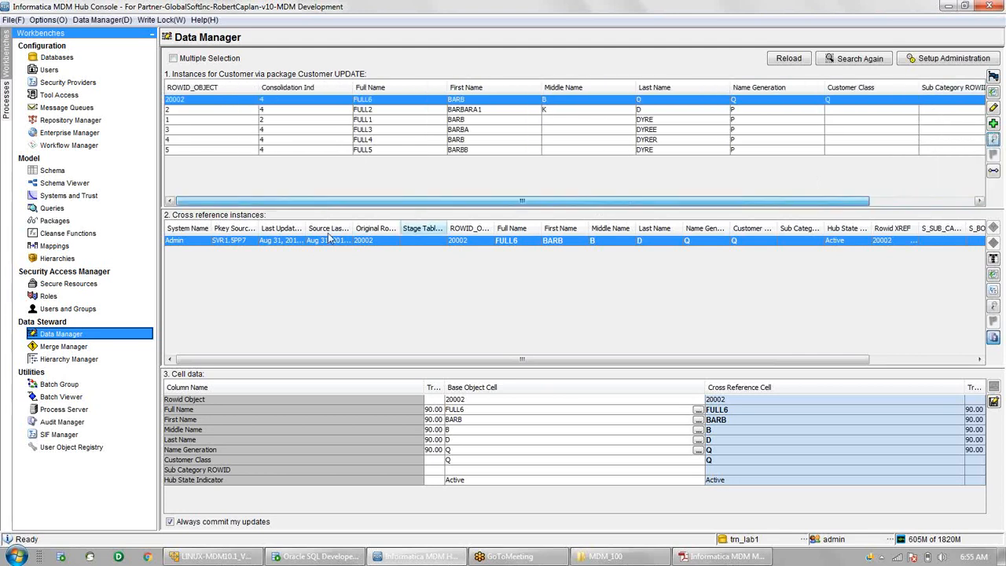
left_click(299, 110)
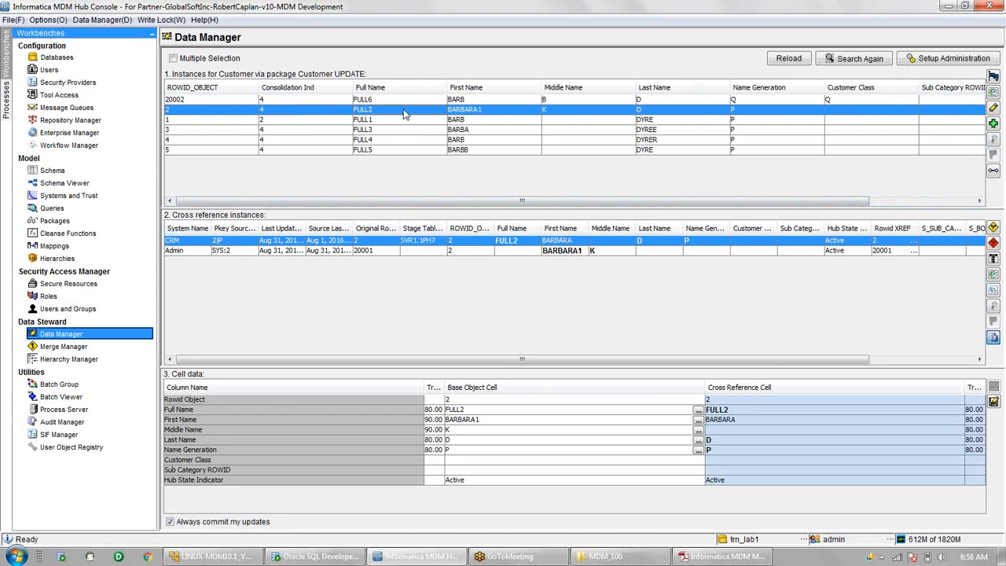
- Set the FULL3 customer record's hub state to (-1) Deleted
left_click(993, 139)
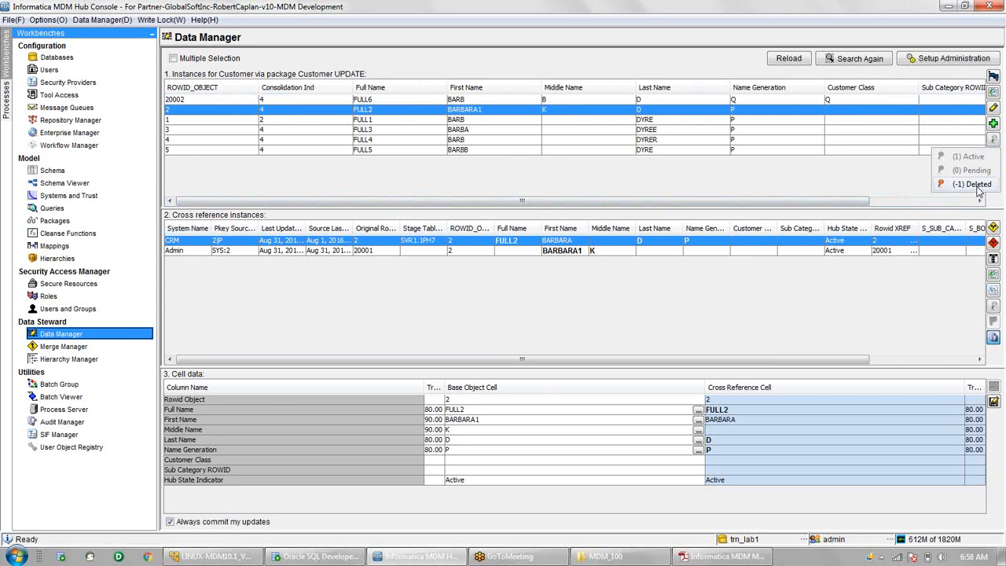
left_click(304, 130)
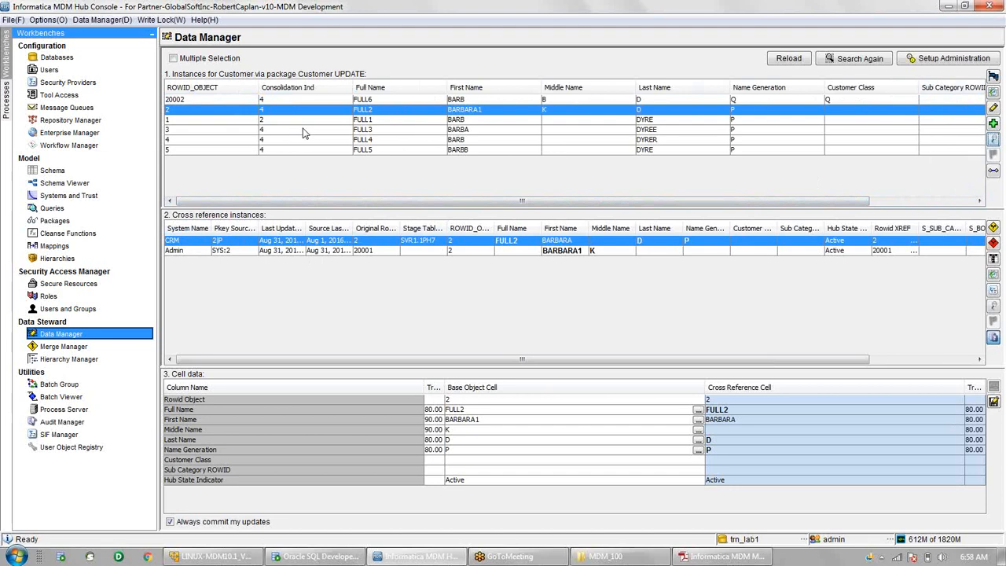
left_click(304, 130)
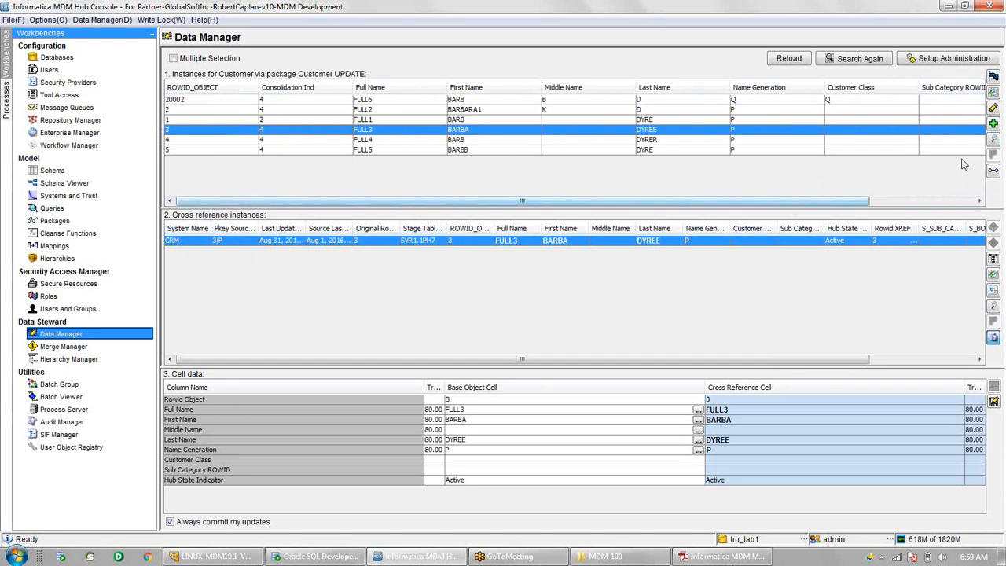
left_click(993, 139)
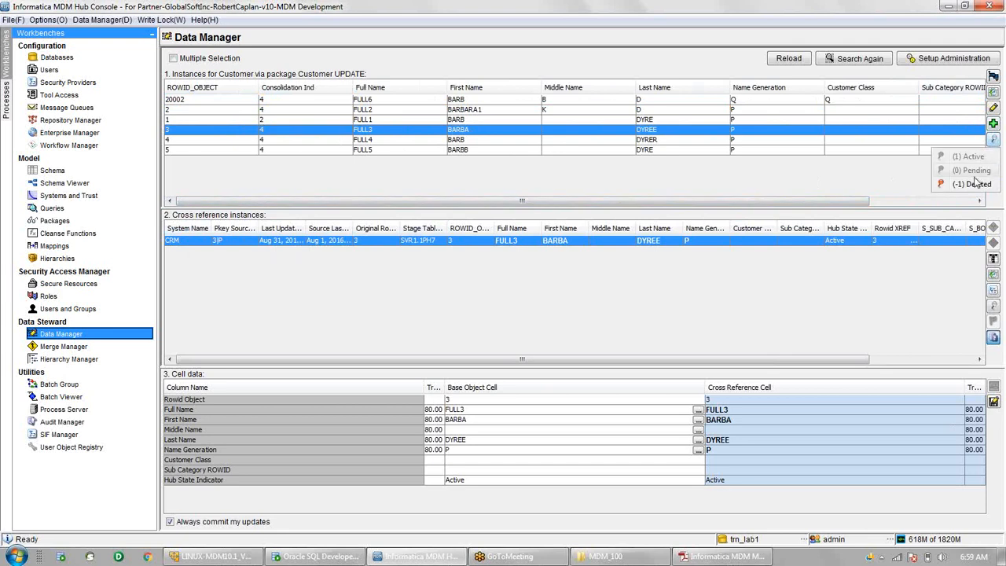
left_click(959, 289)
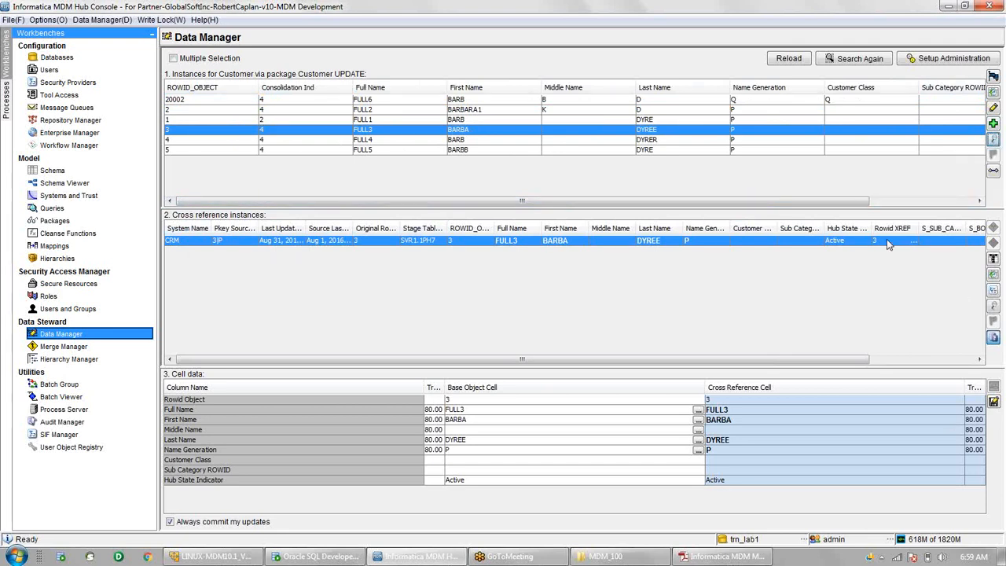
left_click(993, 306)
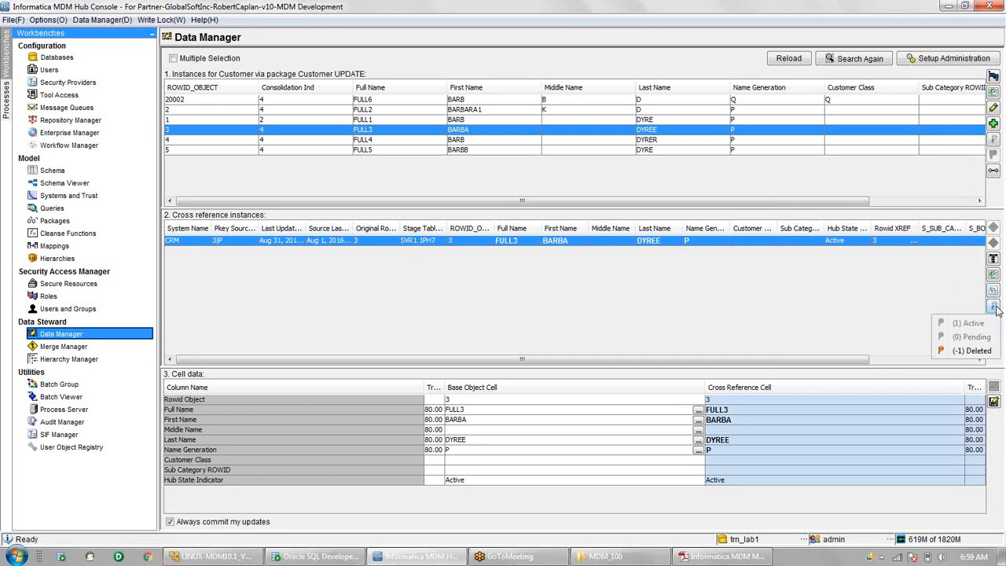
left_click(994, 142)
left_click(993, 142)
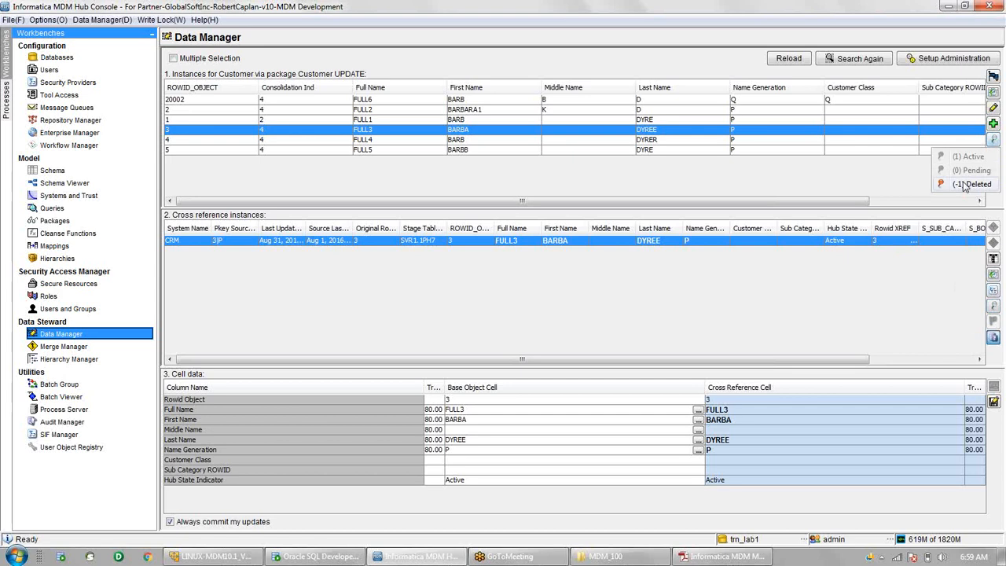
left_click(972, 183)
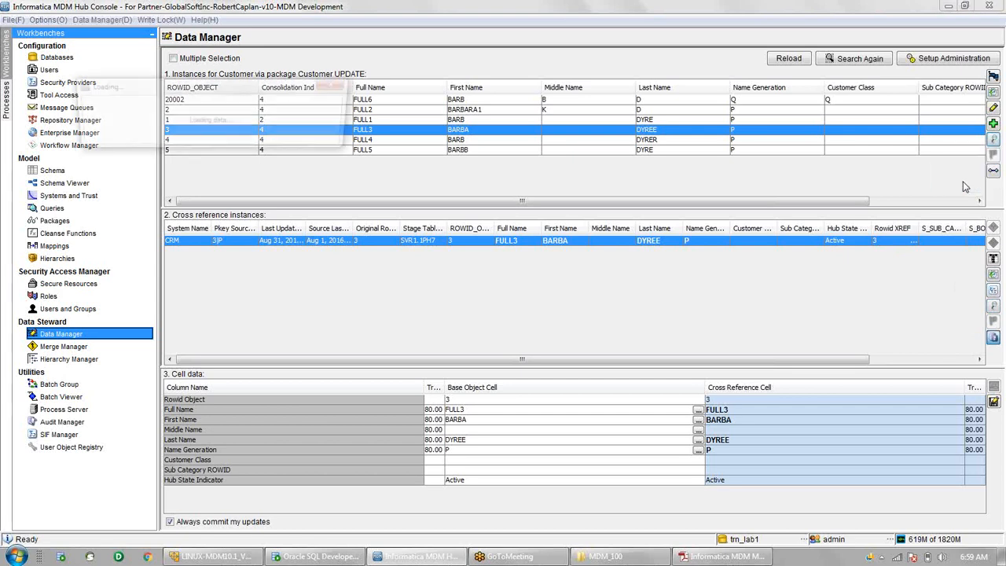
left_click(671, 119)
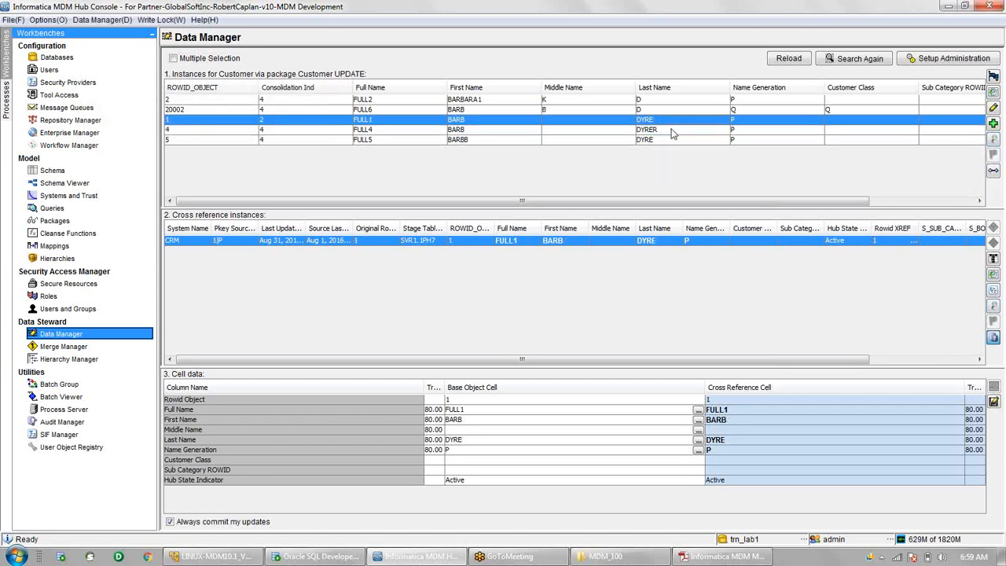
- Set the FULL4 customer record's hub state to (-1) Deleted as well
left_click(671, 130)
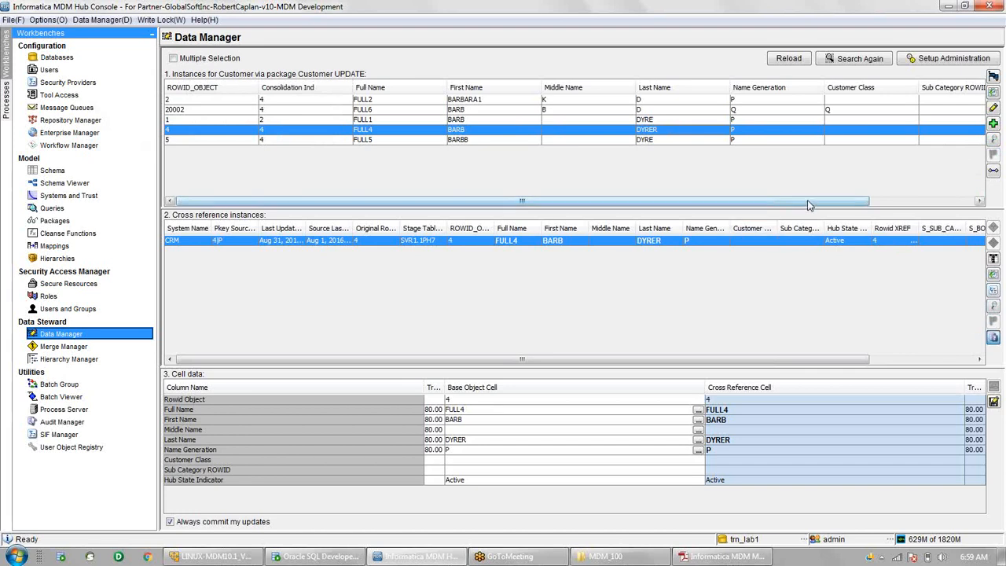
left_click_drag(810, 206, 916, 206)
left_click(994, 139)
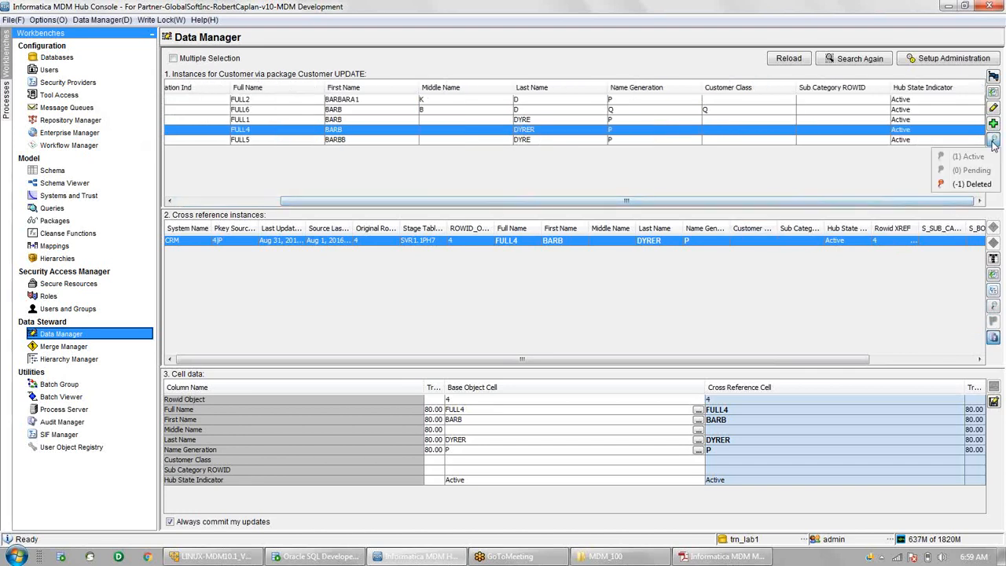
left_click(972, 184)
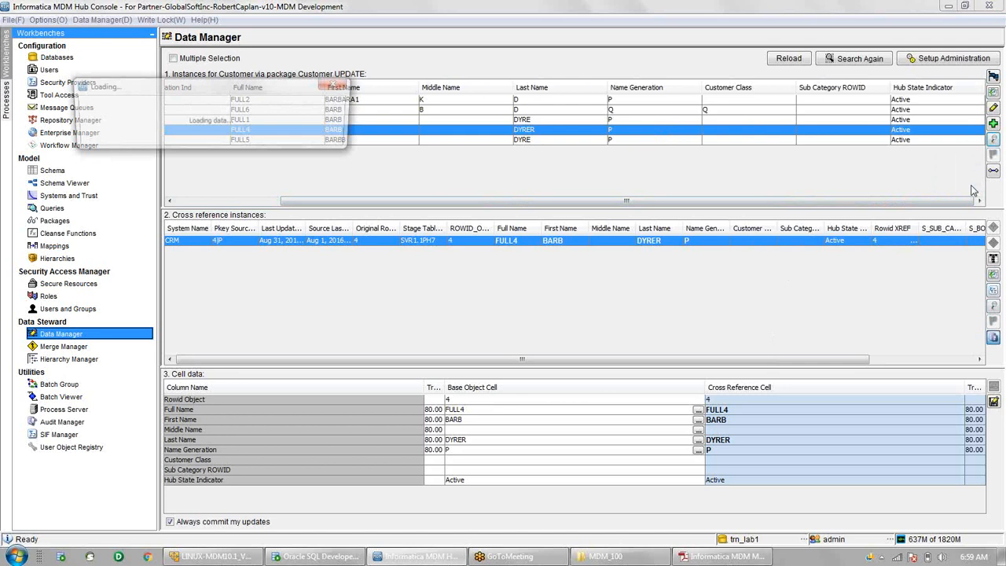
left_click_drag(889, 206, 782, 206)
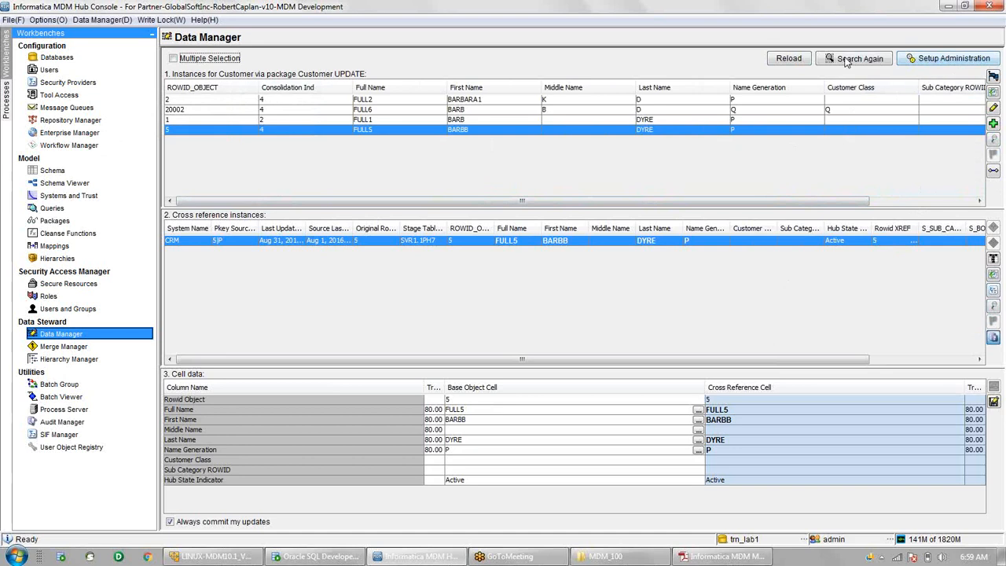
- Rerun the unfiltered Customer search so deleted FULL3 and FULL4 appear in pink
left_click(953, 59)
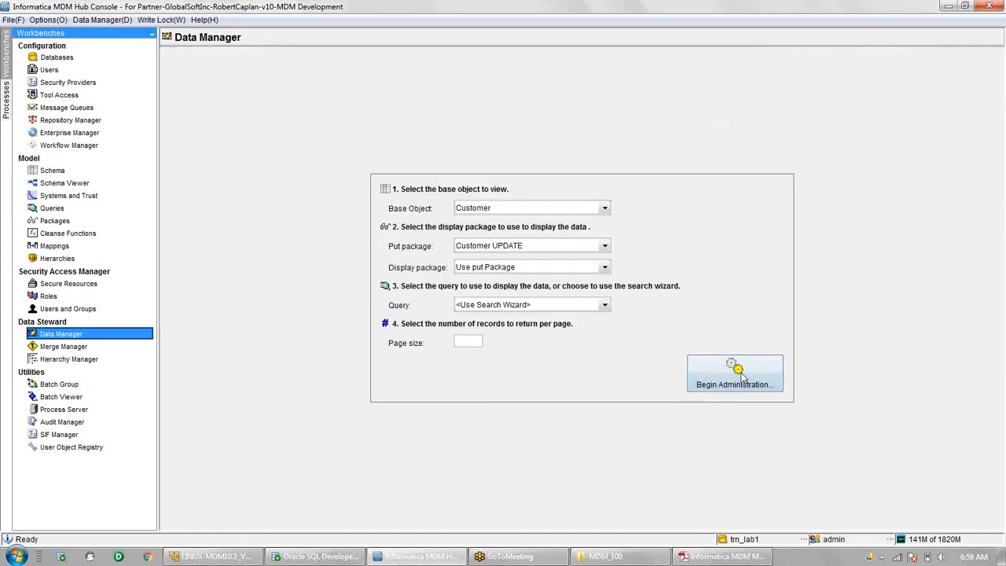
left_click(734, 377)
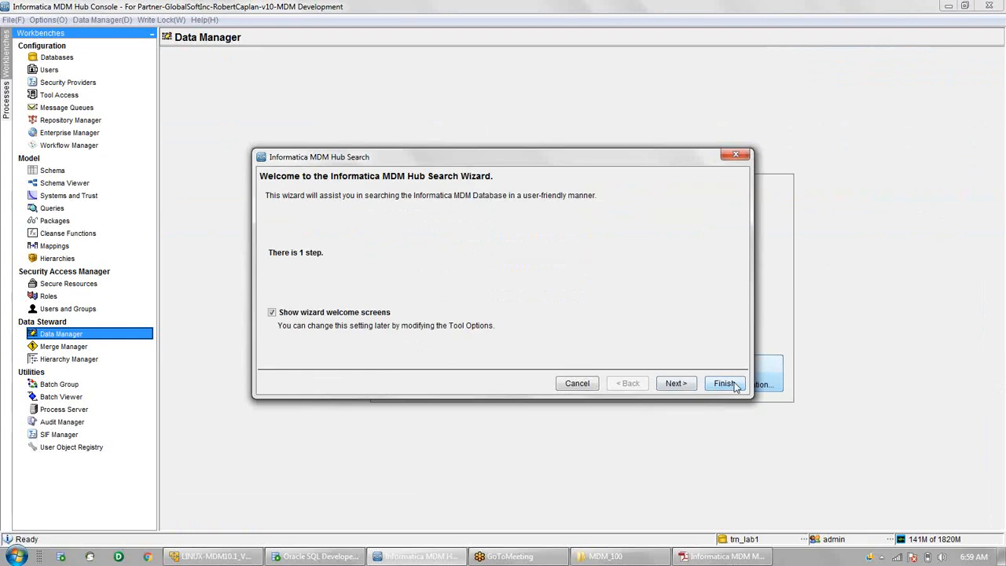
left_click(724, 384)
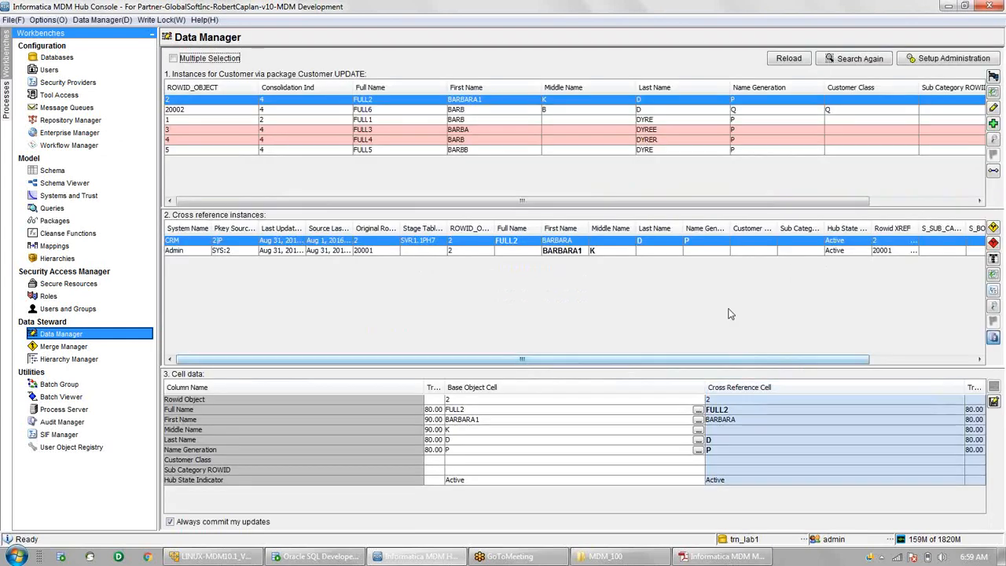
left_click(568, 131)
left_click(570, 141)
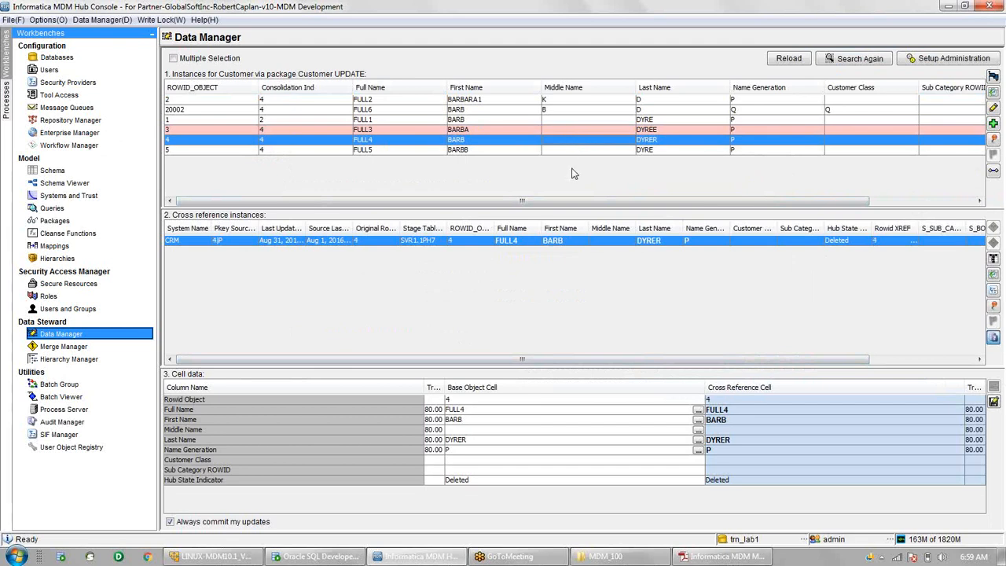
left_click_drag(577, 203, 770, 203)
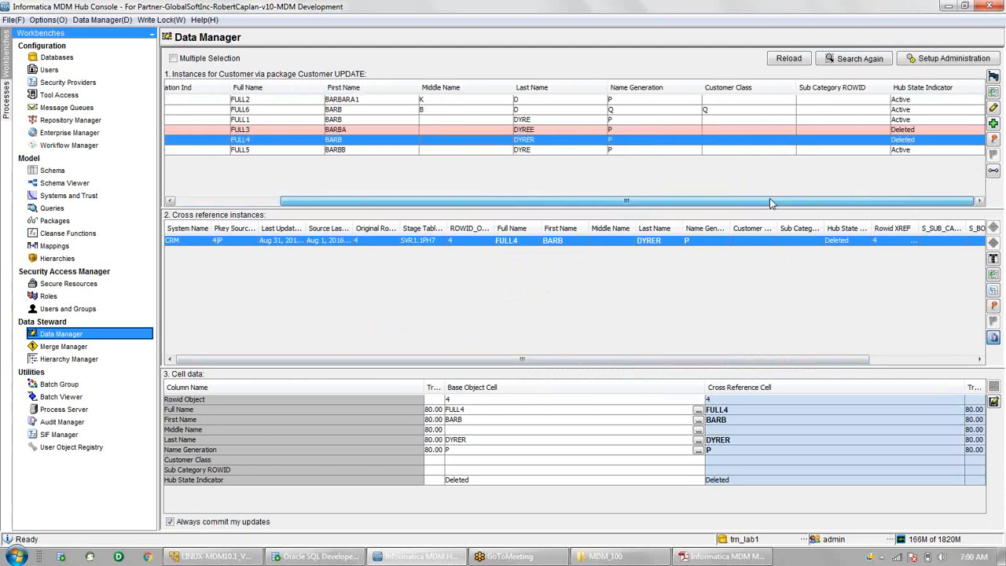
left_click(911, 130)
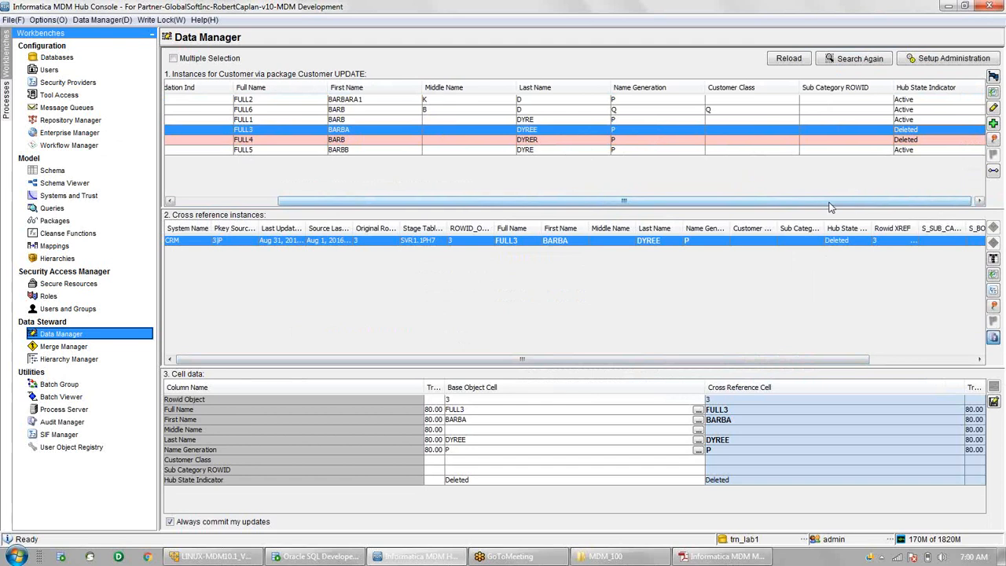
left_click_drag(852, 202, 819, 206)
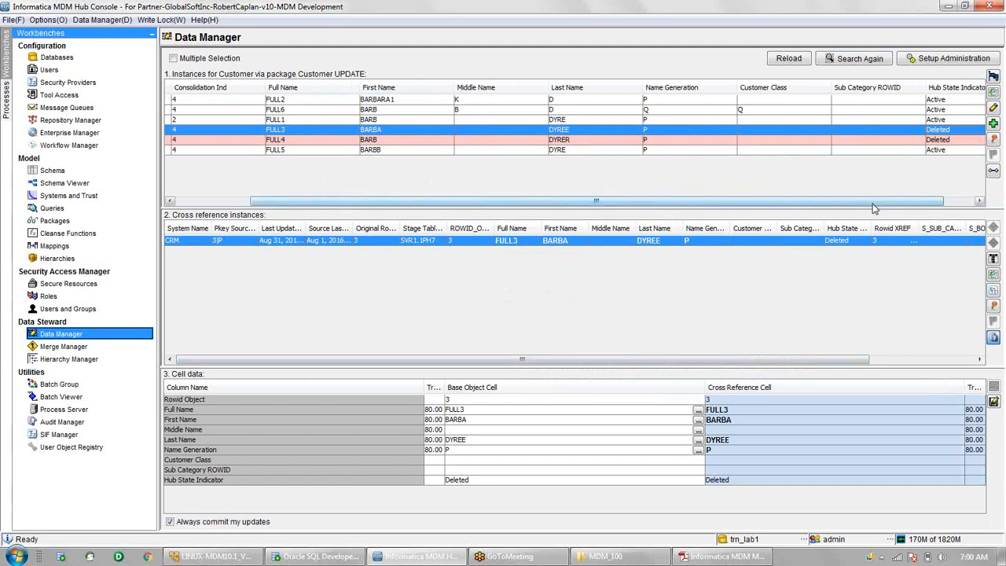
left_click_drag(872, 204, 728, 215)
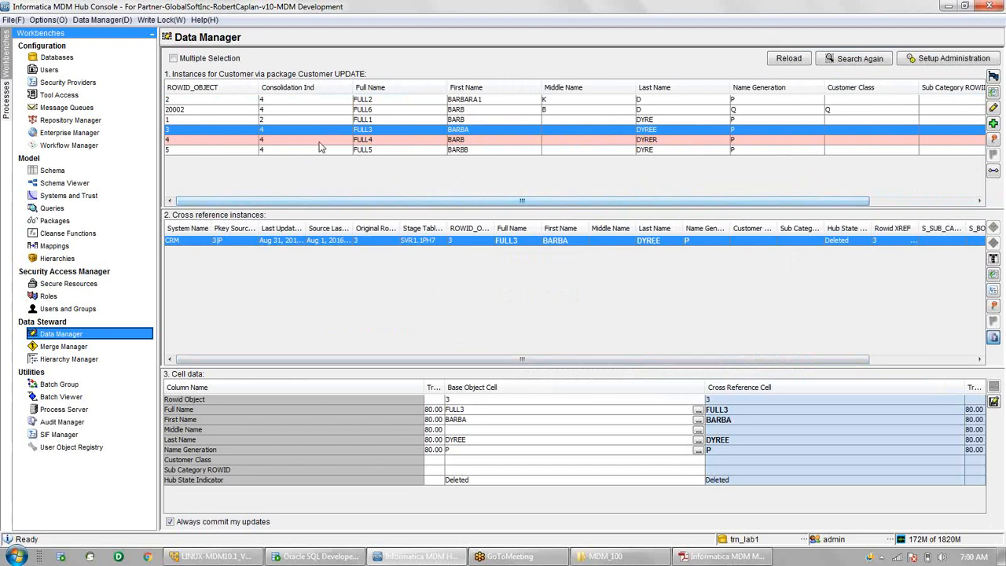
left_click(300, 99)
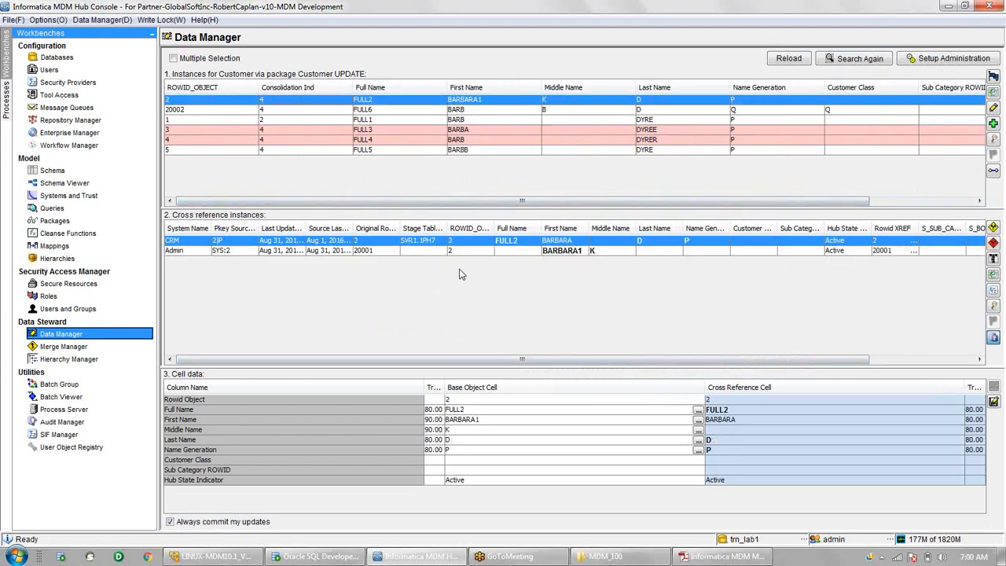
- Set record 2's Admin cross-reference to (-1) Deleted and confirm the first name reverts to BARBARA
left_click(431, 252)
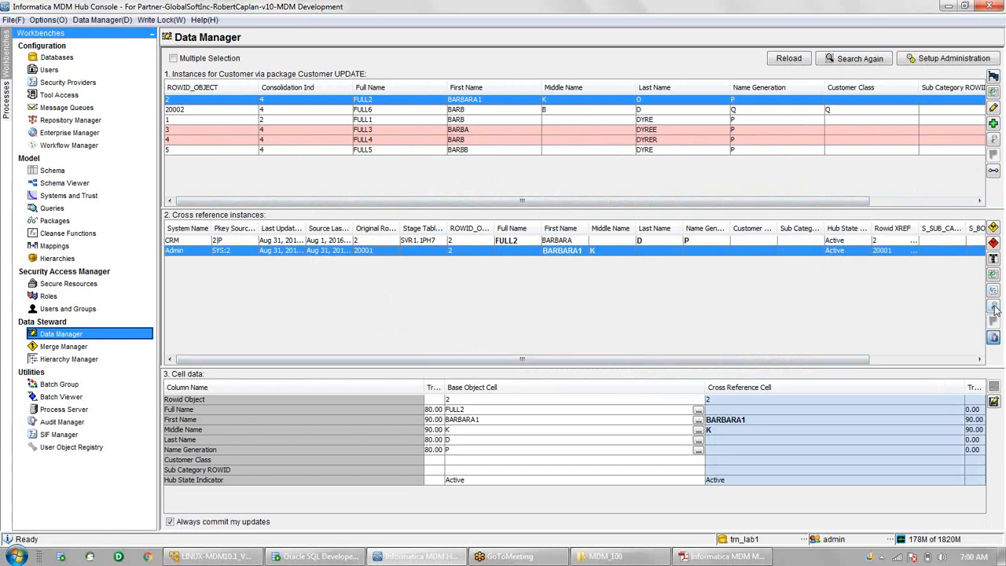
left_click(993, 308)
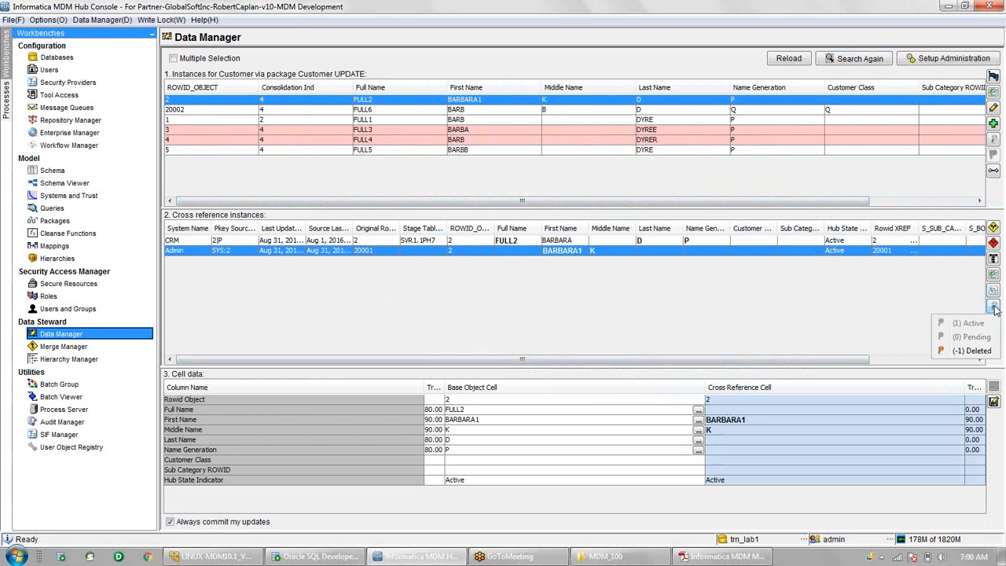
left_click(960, 351)
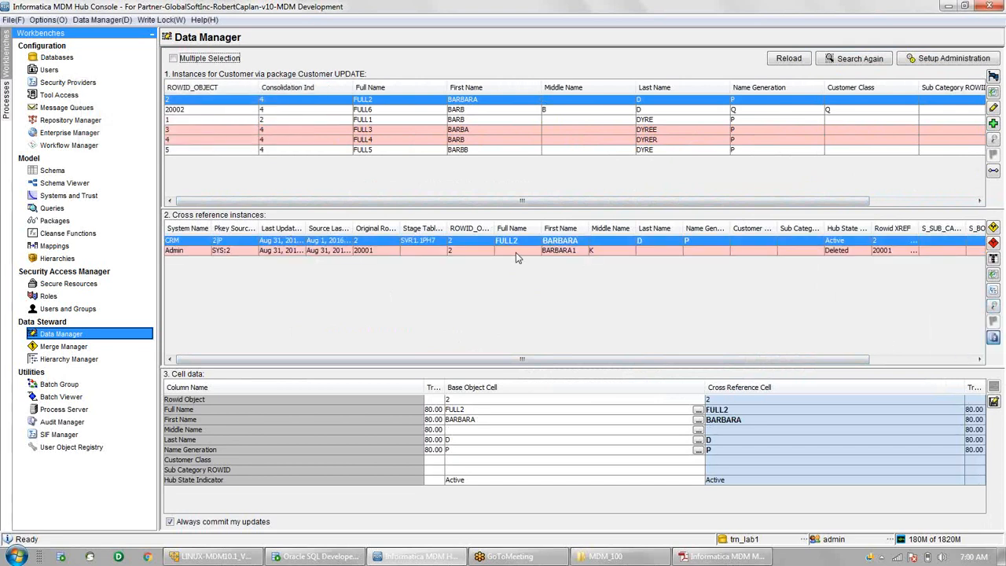
left_click(855, 240)
left_click(550, 258)
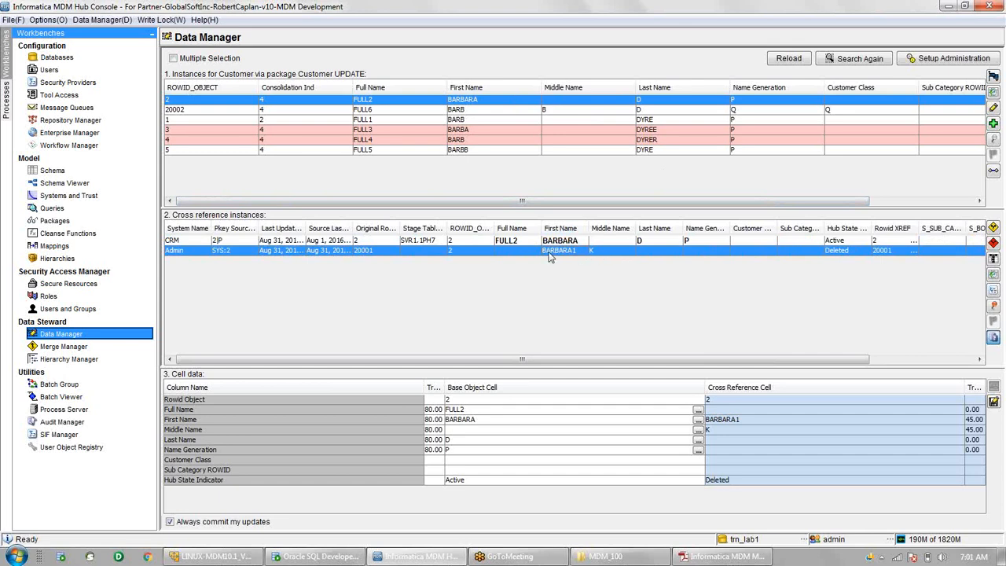
- Return the Admin cross-reference to (1) Active, restoring BARBARA1 and middle name K
left_click(994, 308)
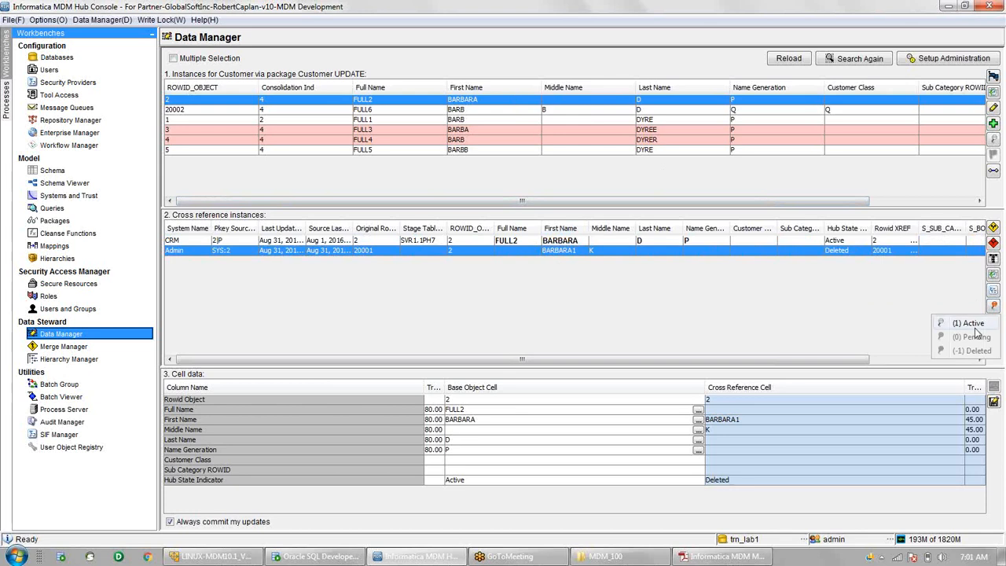
left_click(974, 323)
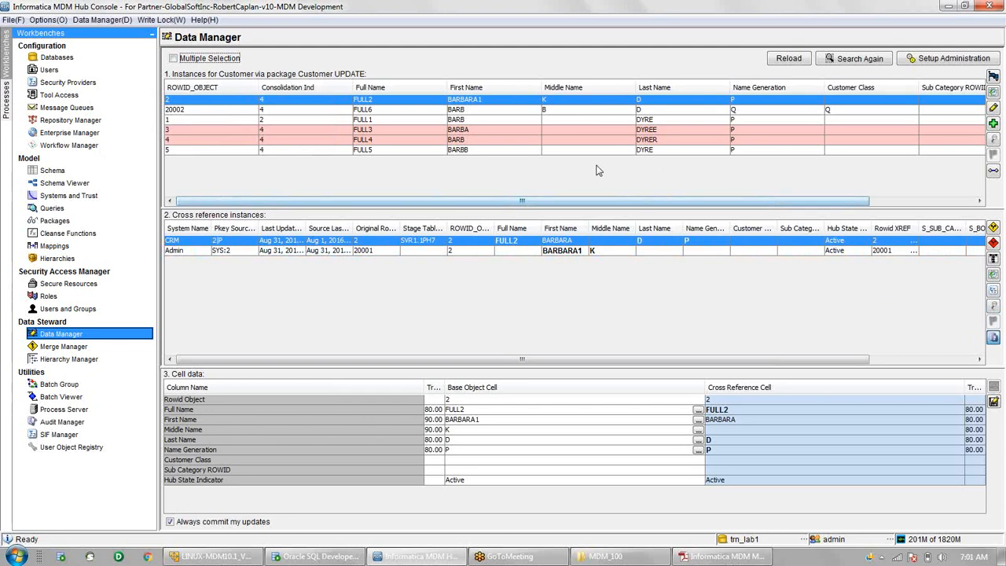
left_click(560, 100)
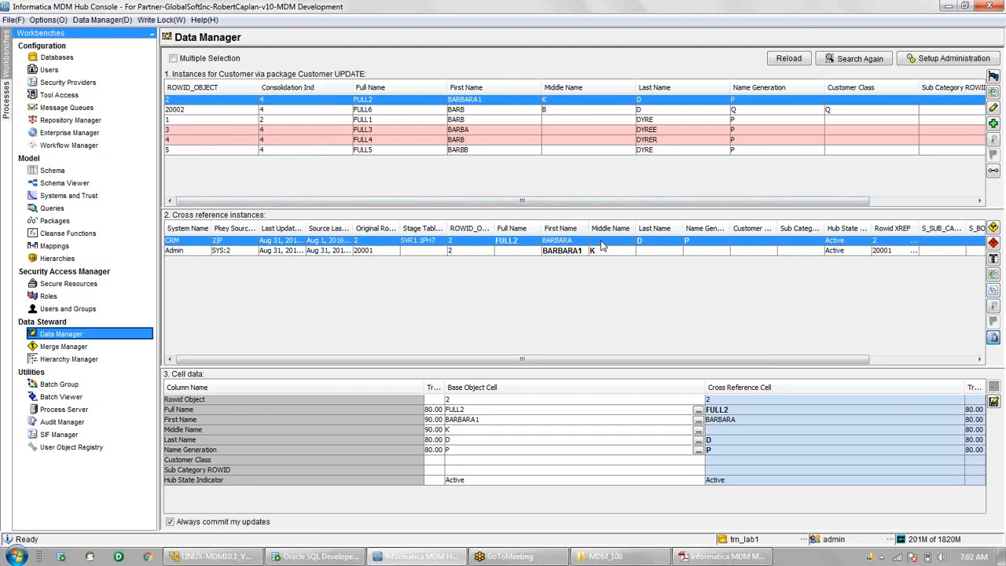
- Change record 2's CRM cross-reference to (-1) Deleted and reselect record 2 to refresh it
left_click(994, 308)
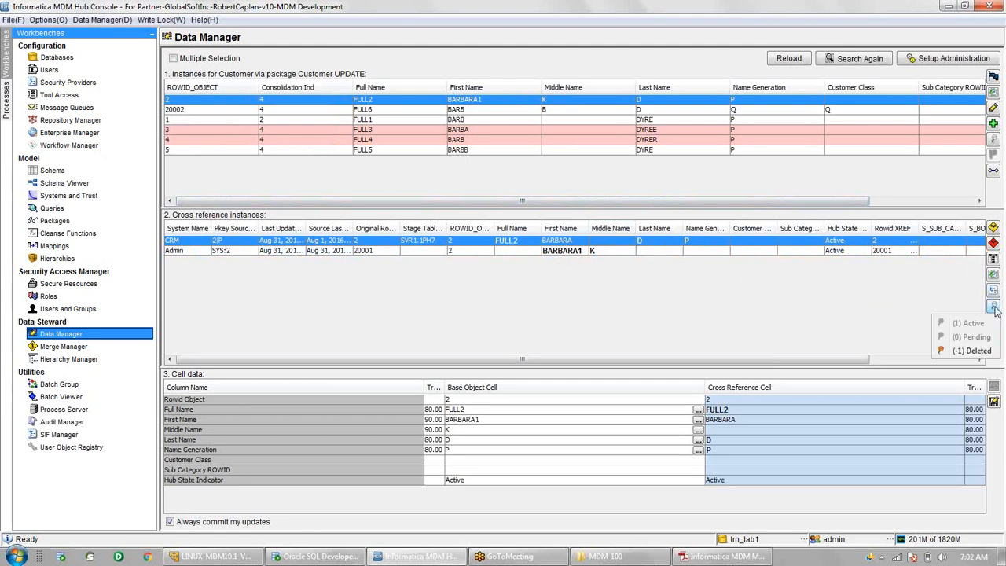
left_click(969, 351)
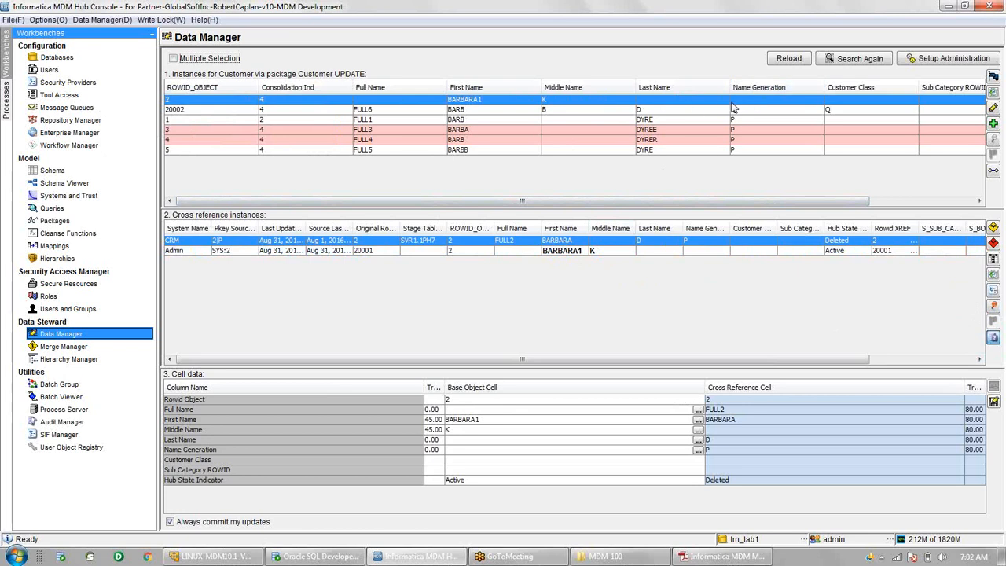
left_click(616, 113)
left_click(534, 100)
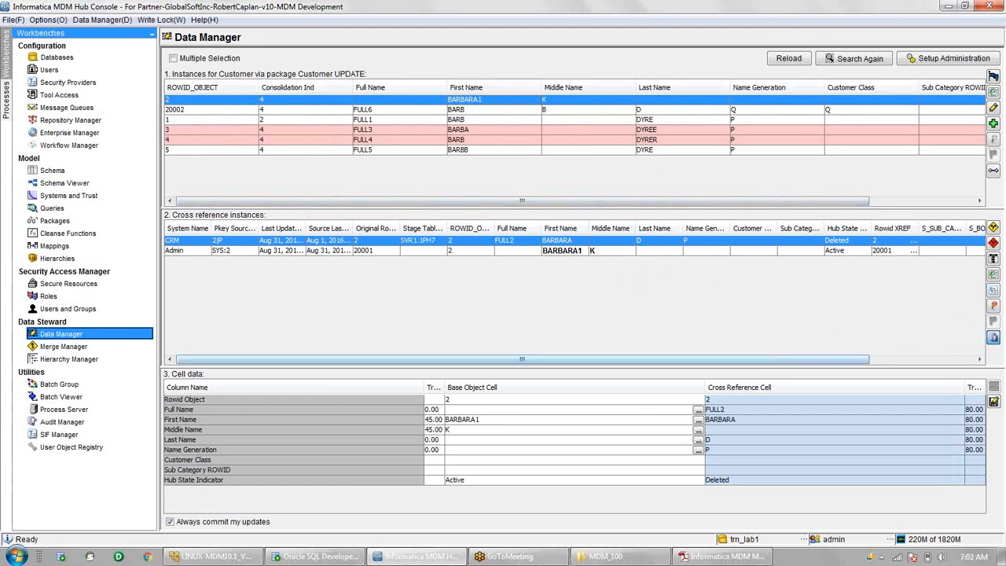
mouse_move(210, 556)
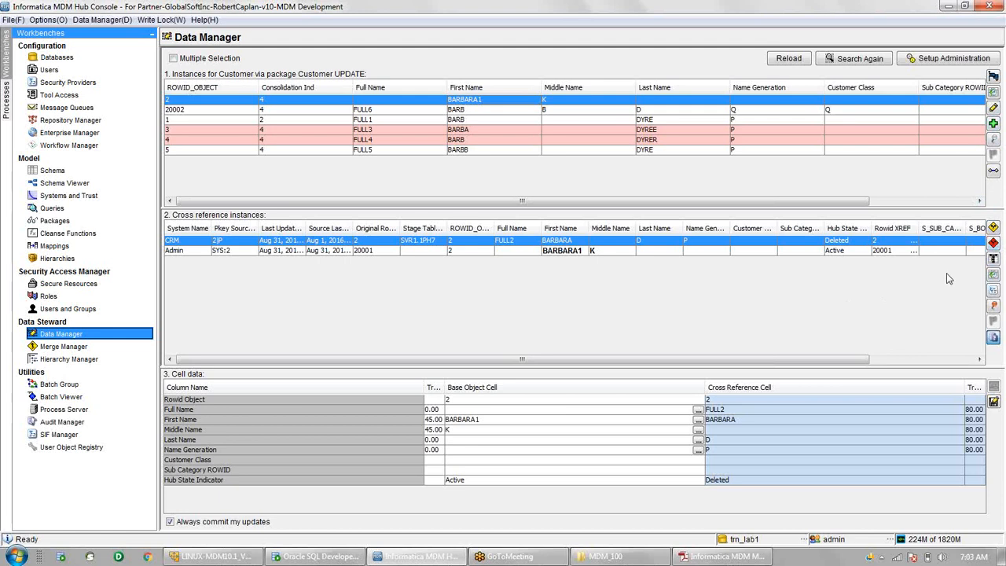
left_click(993, 276)
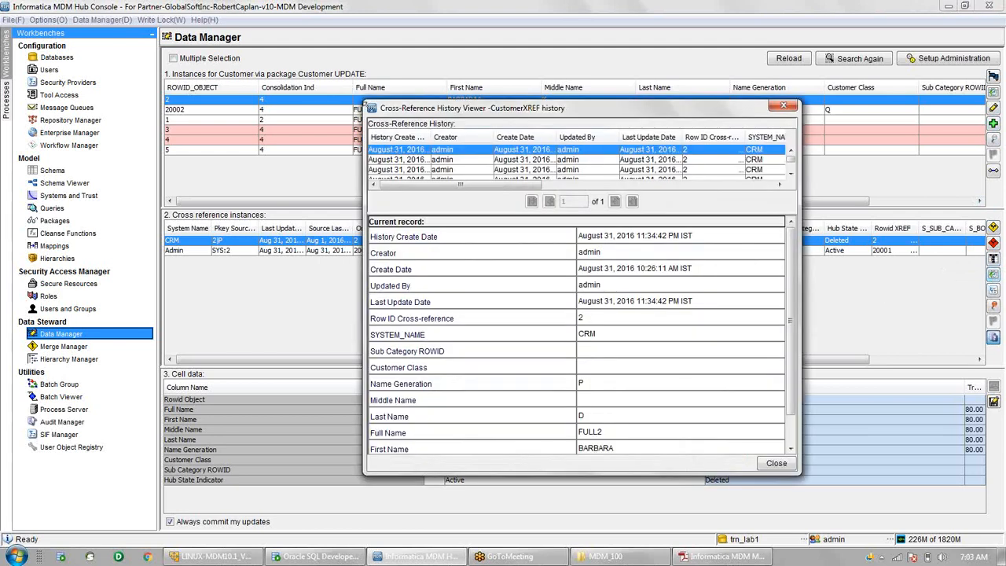
left_click_drag(363, 102, 161, 29)
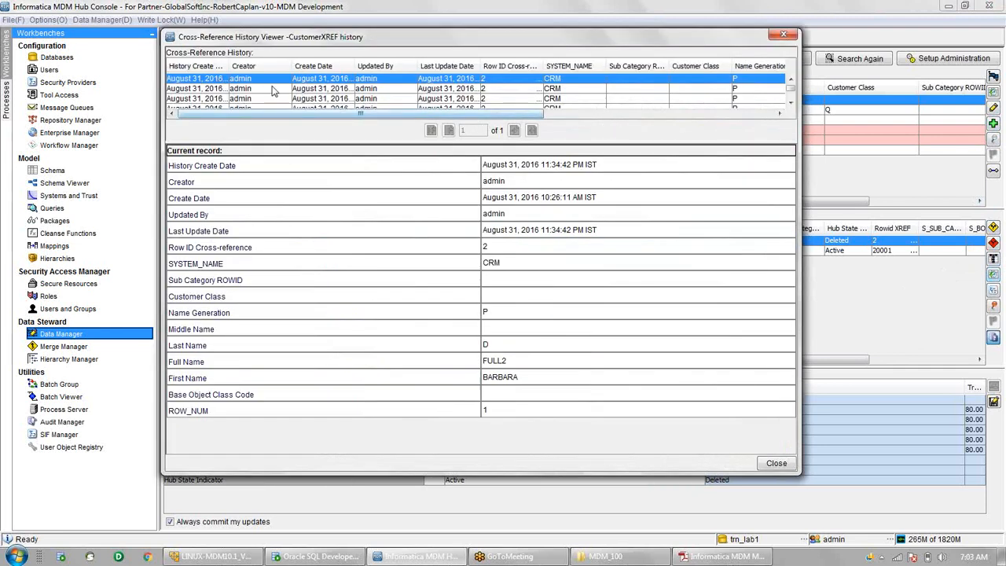
mouse_move(383, 115)
left_mouse_down()
mouse_move(652, 116)
mouse_move(379, 113)
left_mouse_up()
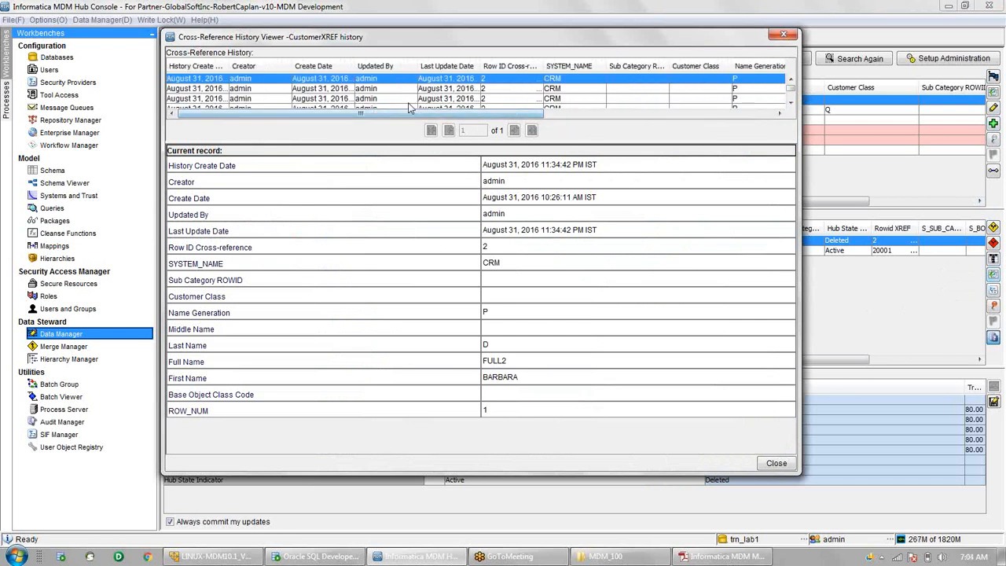
left_click_drag(550, 61, 613, 88)
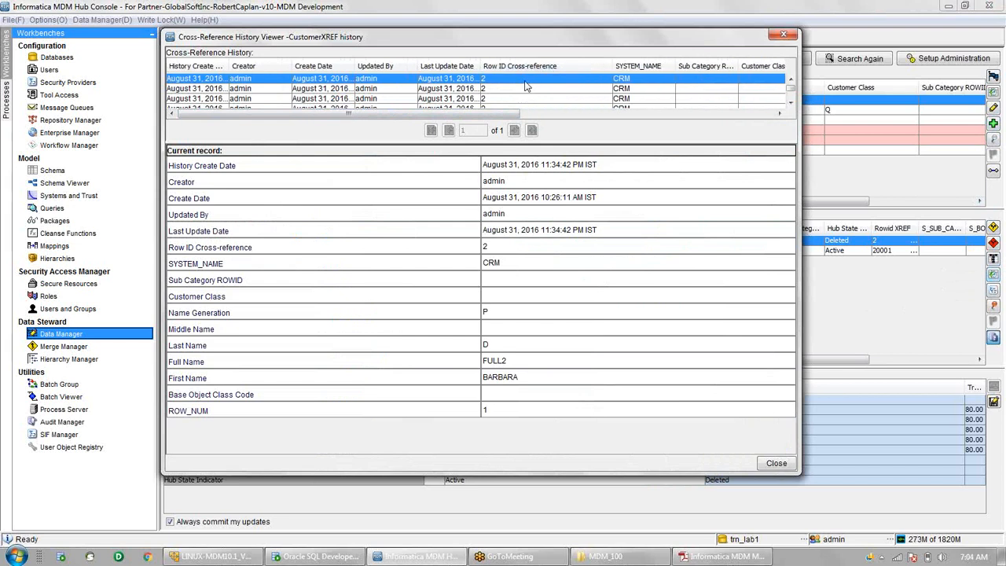
scroll(527, 87, "down", 1)
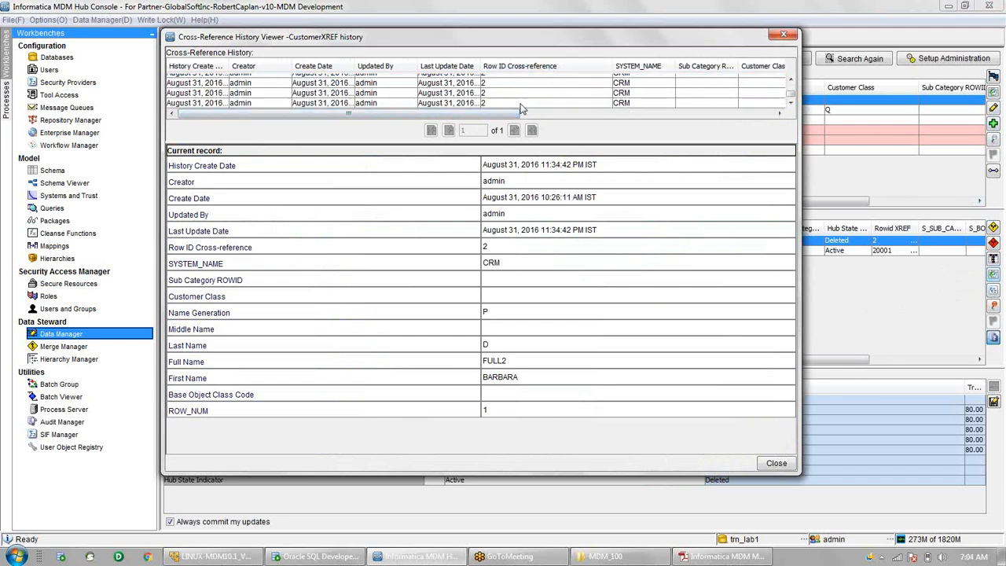
scroll(521, 103, "up", 1)
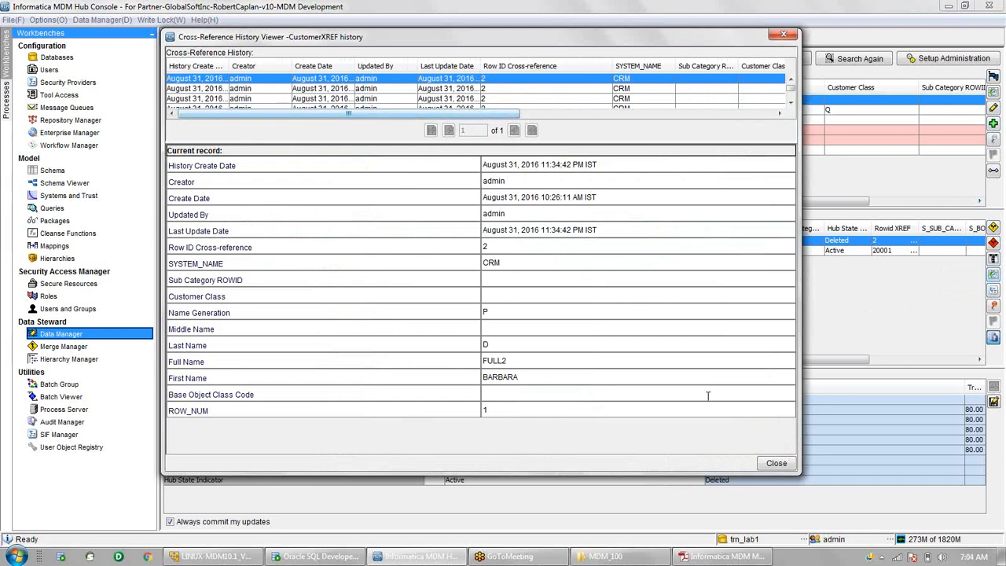
left_click(781, 465)
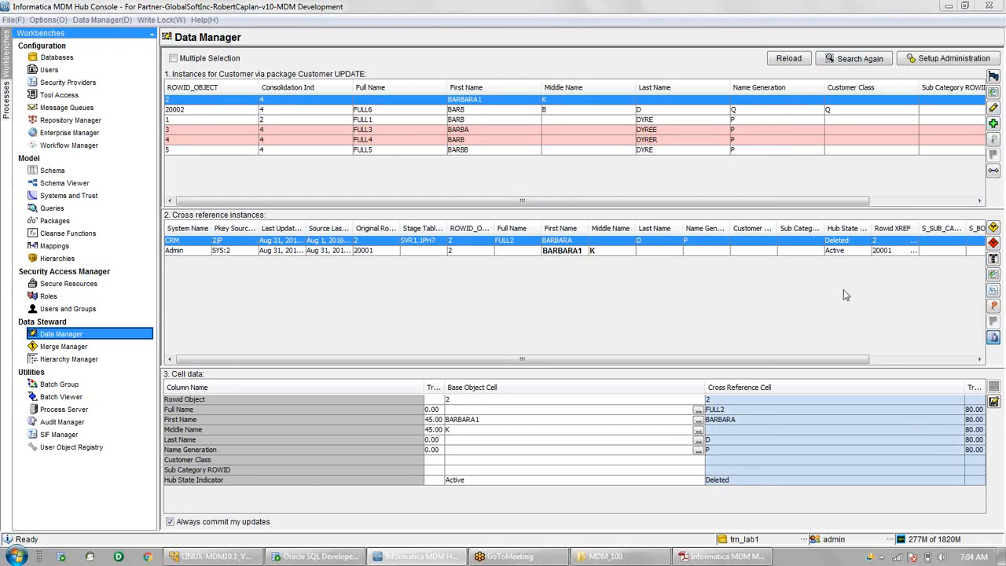
- Search the Data Steward Guide for 'TREE UNMERGE' and go to the Tree Unmerge section
left_click(694, 560)
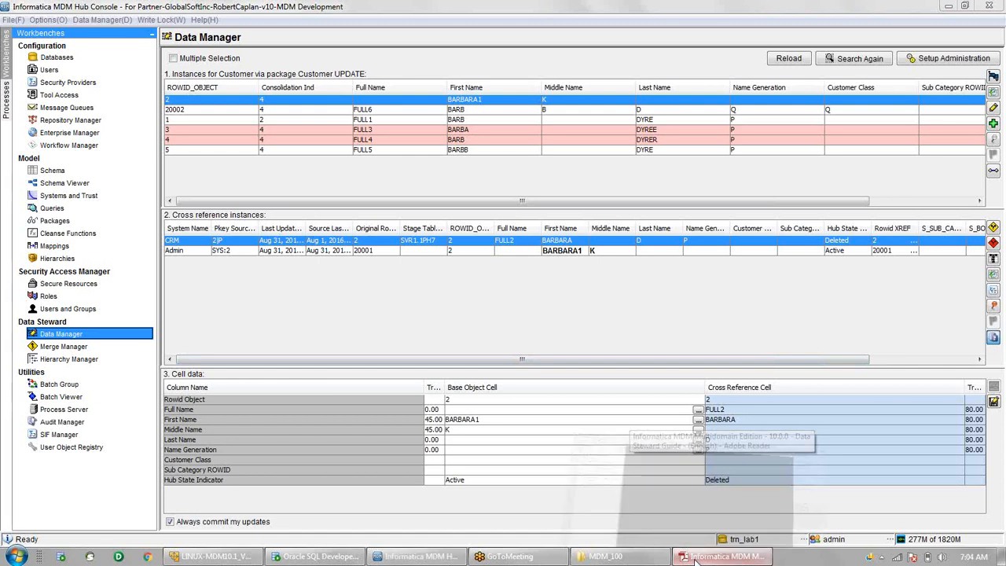
type("TREE")
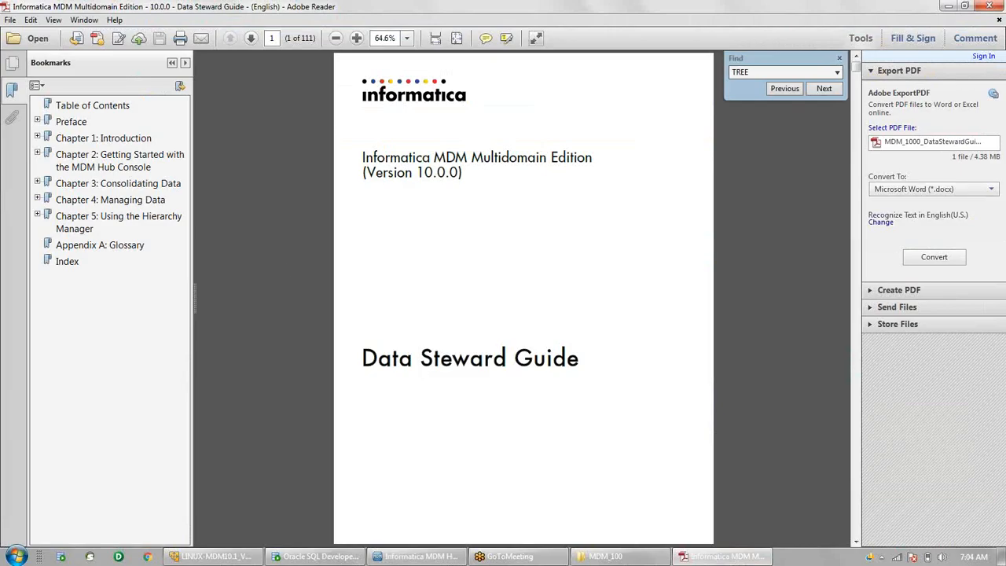
type(" UNMERGE")
key("Return")
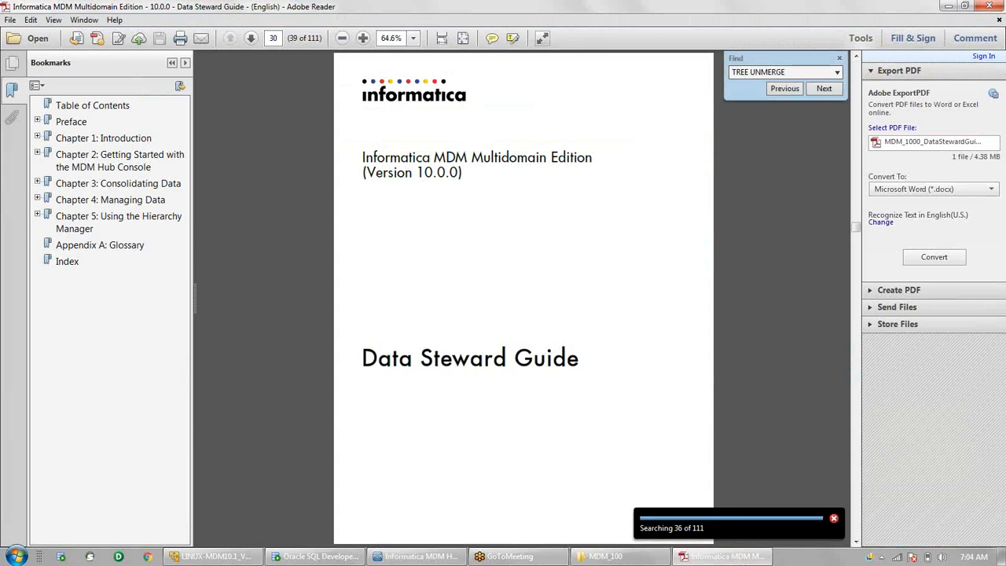
left_click(825, 90)
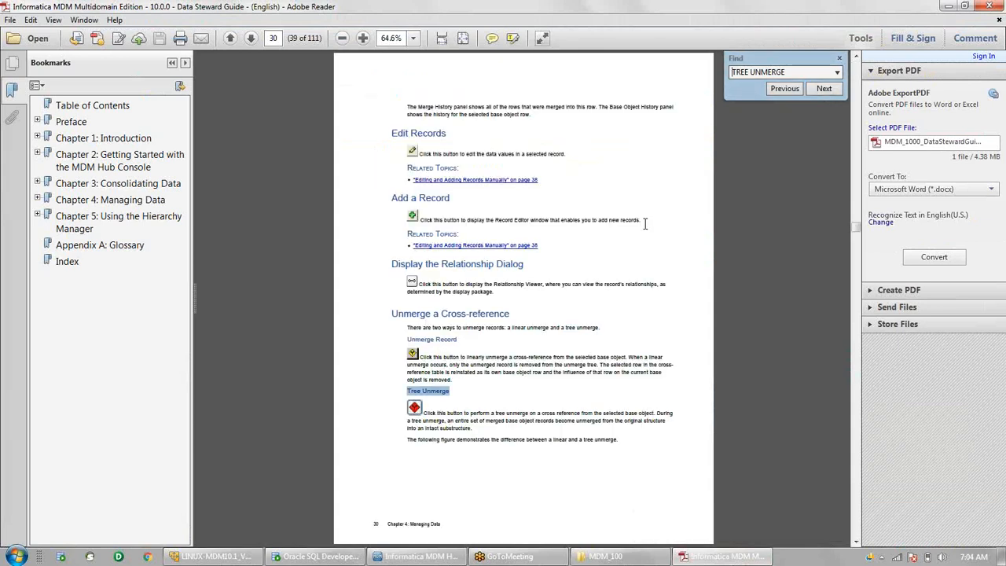
scroll(644, 224, "down", 1)
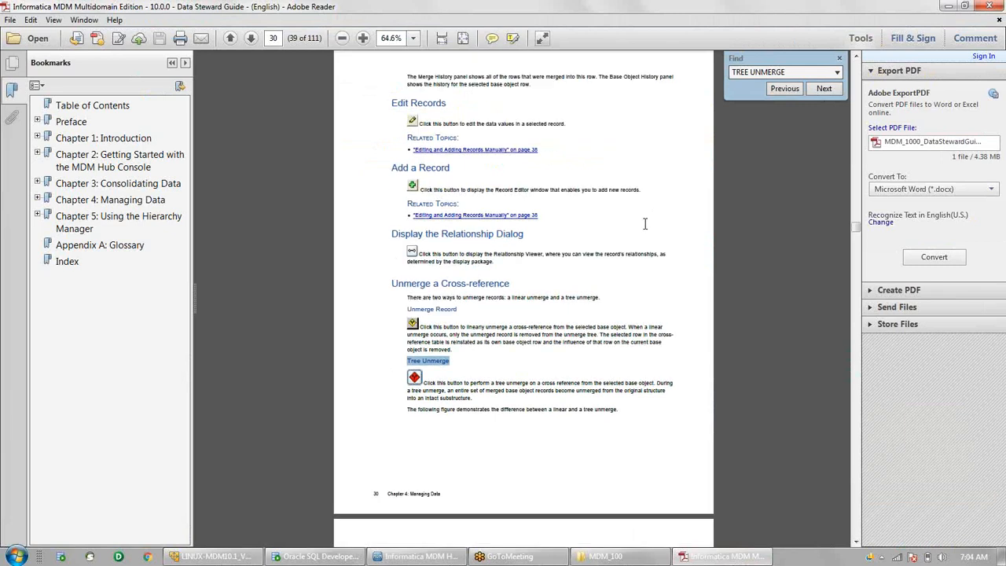
scroll(644, 224, "down", 5)
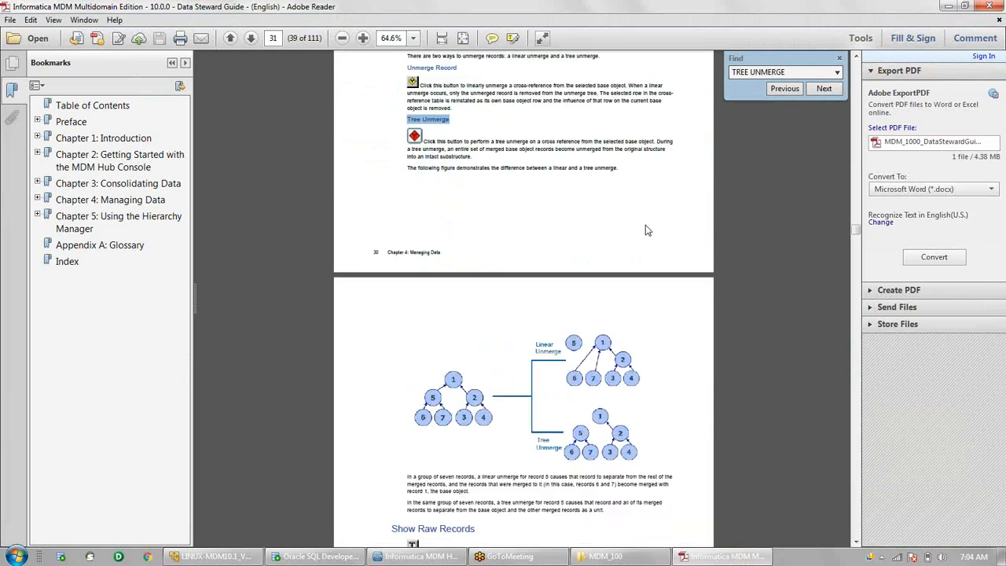
scroll(646, 230, "down", 2)
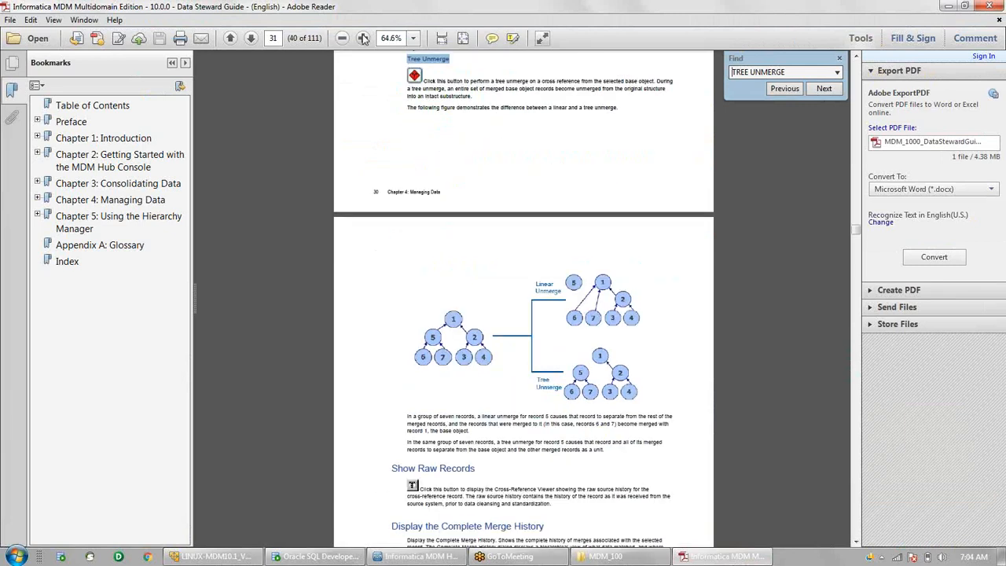
- Zoom the page to 125% and marquee the original seven-record tree in the diagram
left_click(363, 40)
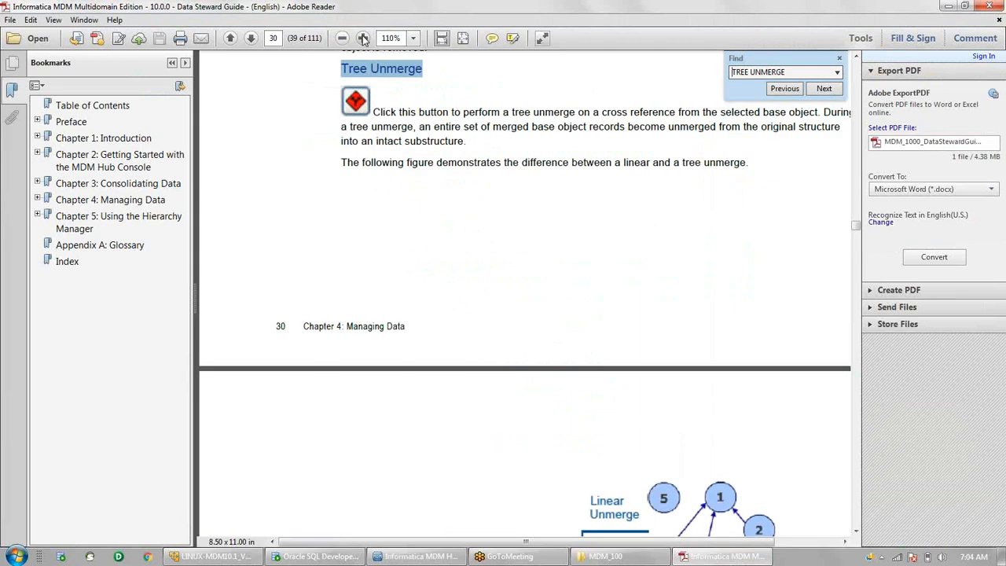
left_click(363, 40)
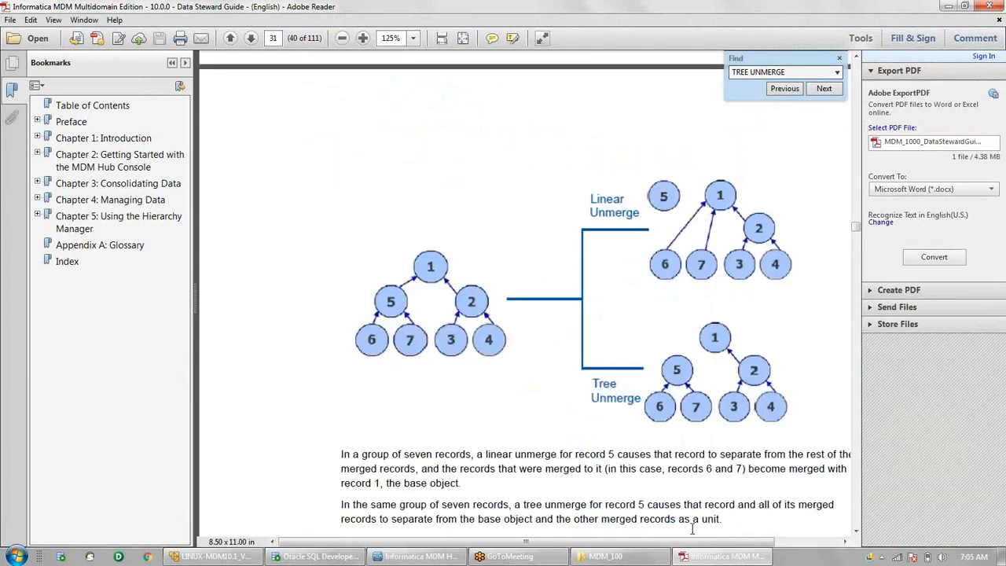
scroll(691, 528, "right", 1)
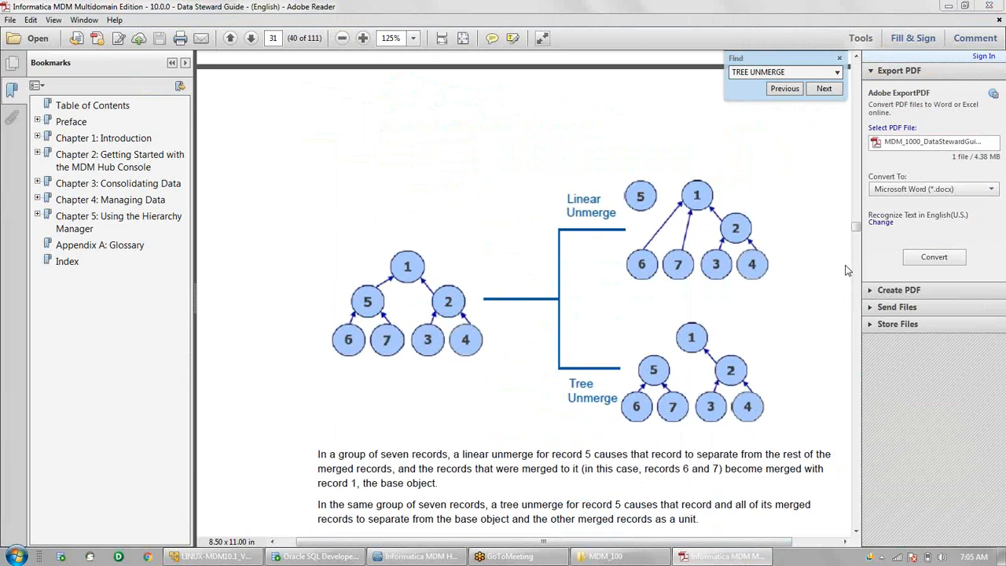
left_click_drag(321, 240, 493, 382)
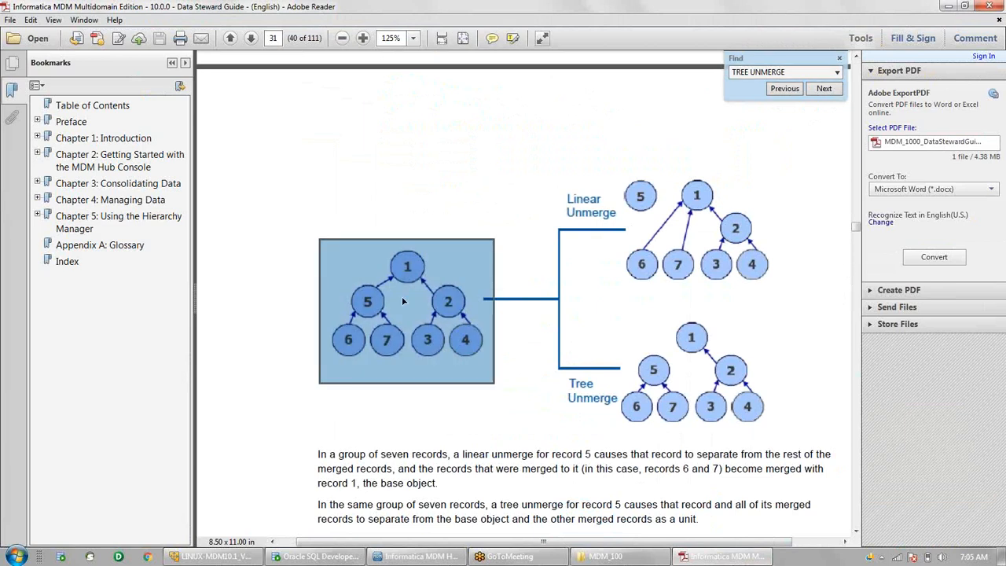
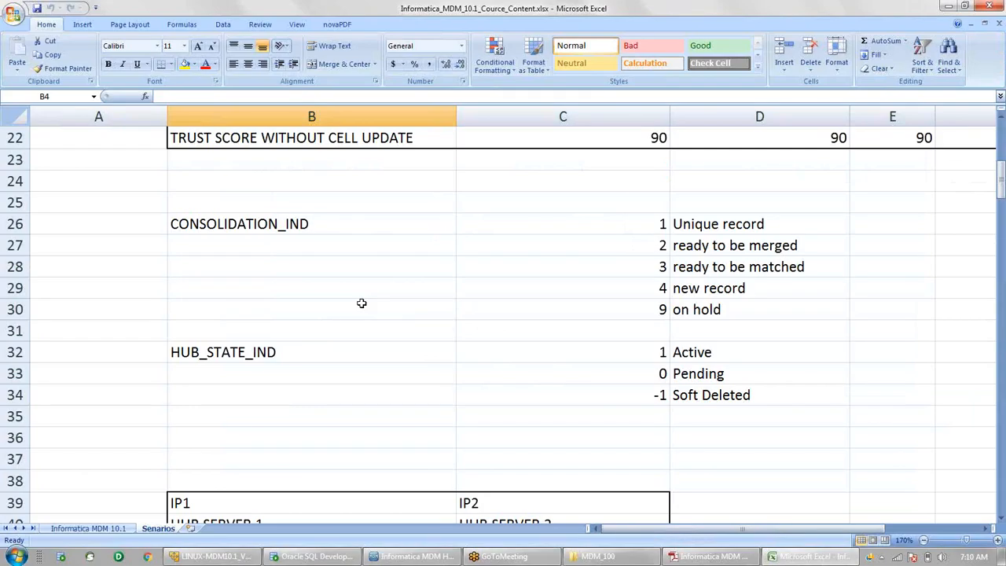
- Scroll down to row 179 and enter the note '5 -> 4' in A179
scroll(361, 302, "down", 20)
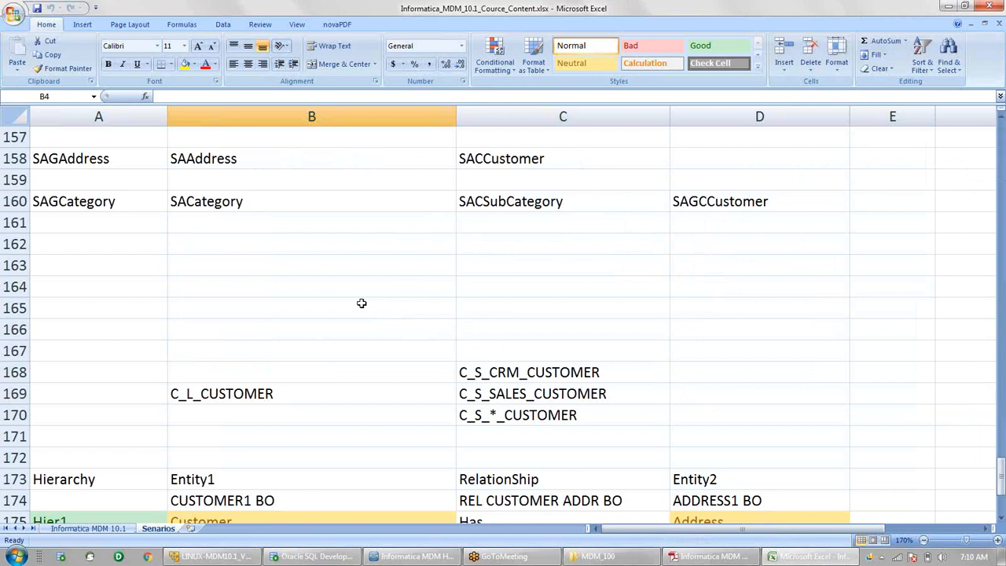
scroll(362, 303, "down", 4)
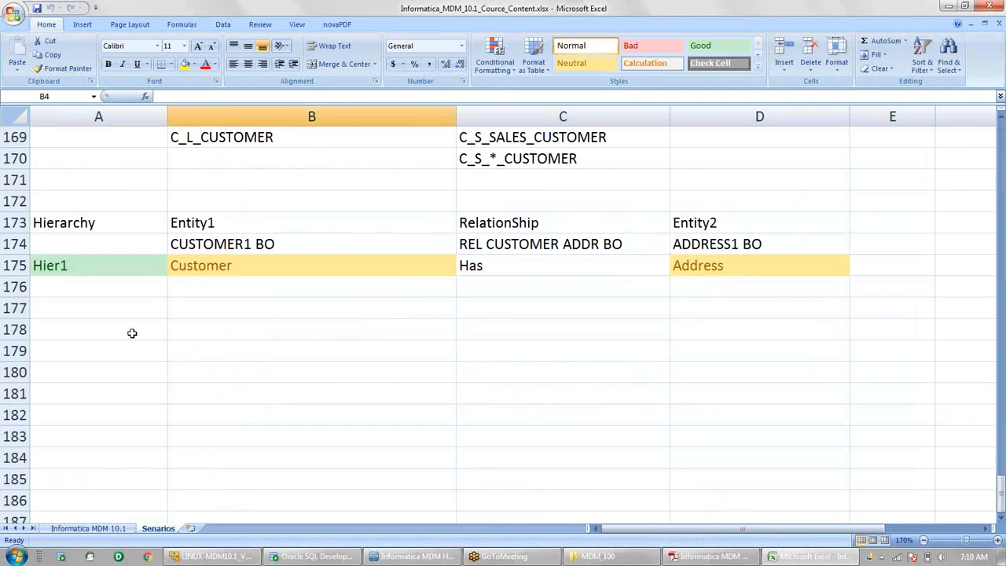
left_click(132, 334)
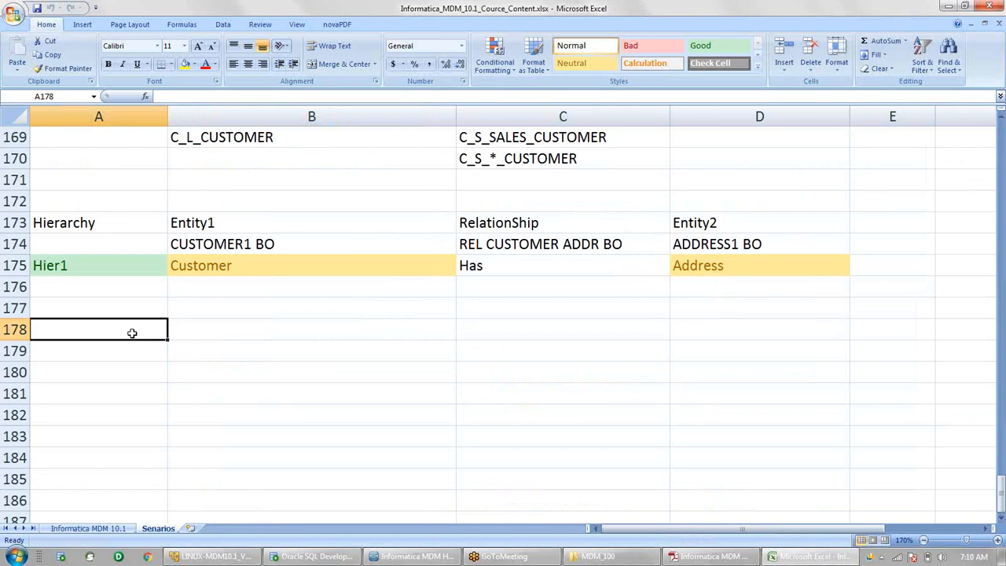
left_click(126, 353)
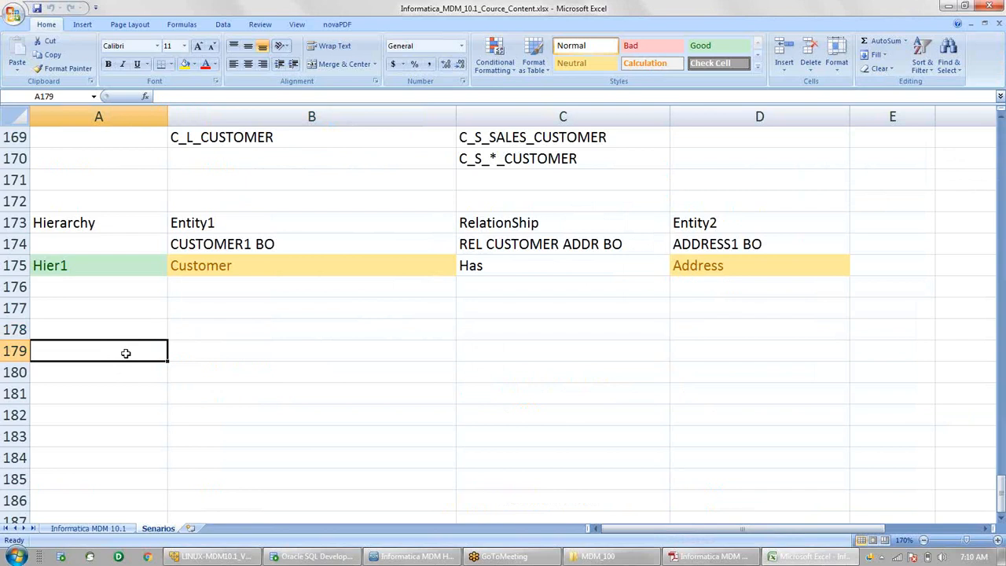
type("5")
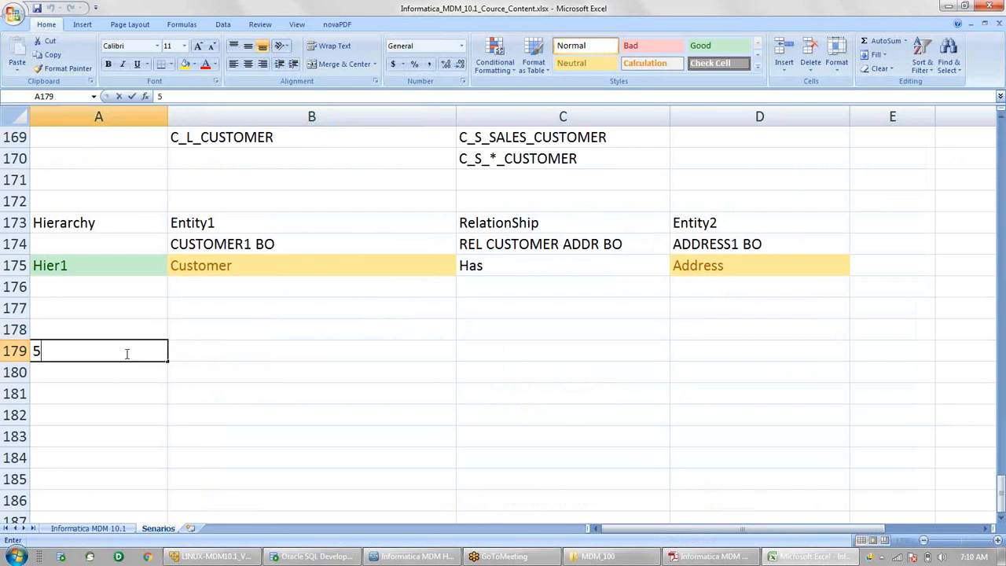
type(" -> 4")
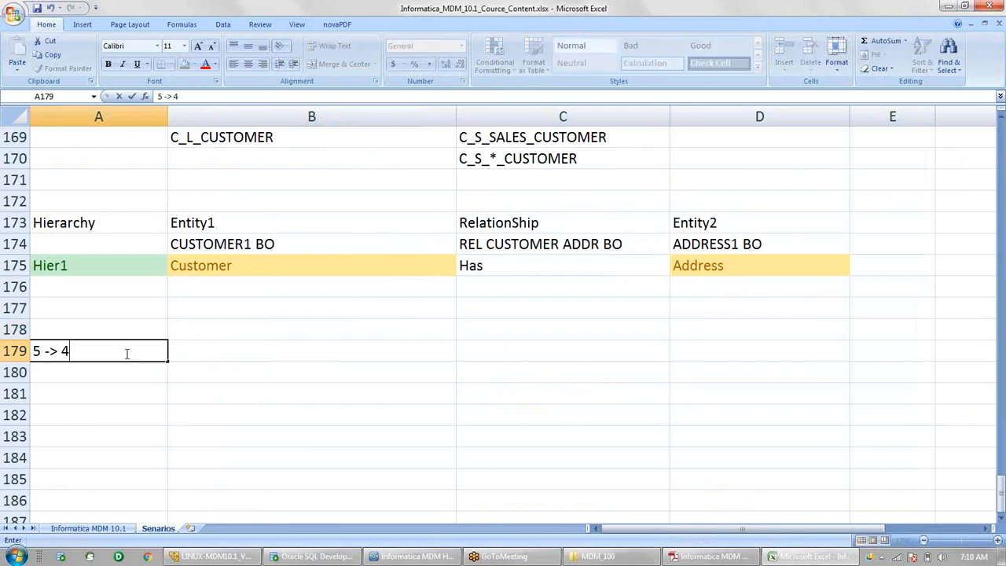
key("Return")
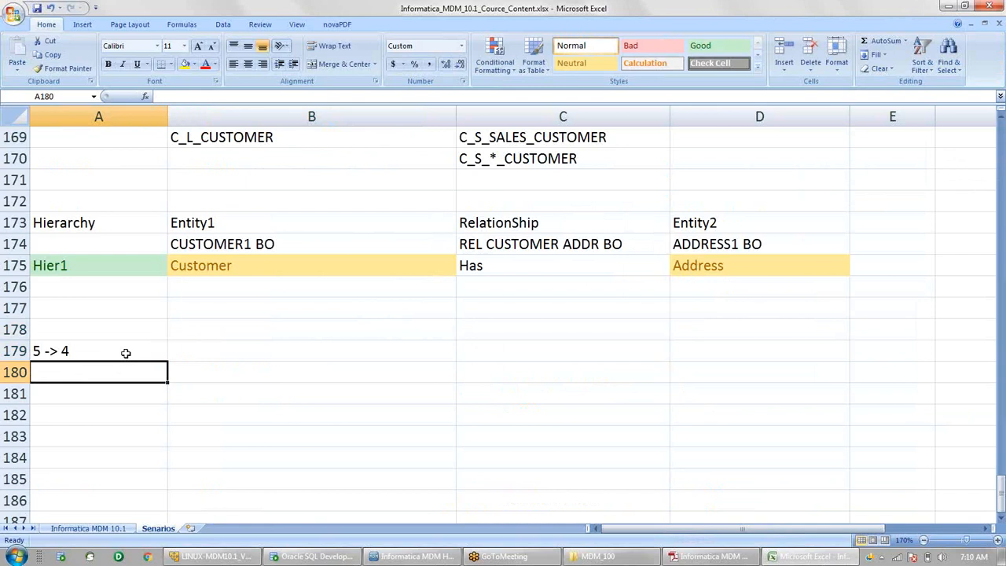
- Zoom the sheet in, then add the notes '3 ->2', '4 -> 1' and '2 ->1' below it
left_click(997, 540)
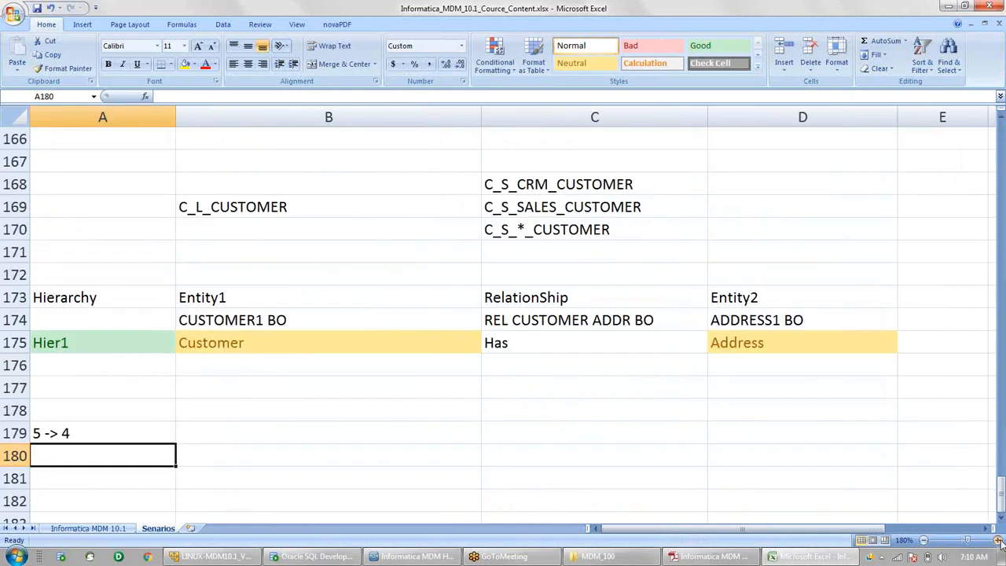
left_click(997, 540)
type("3")
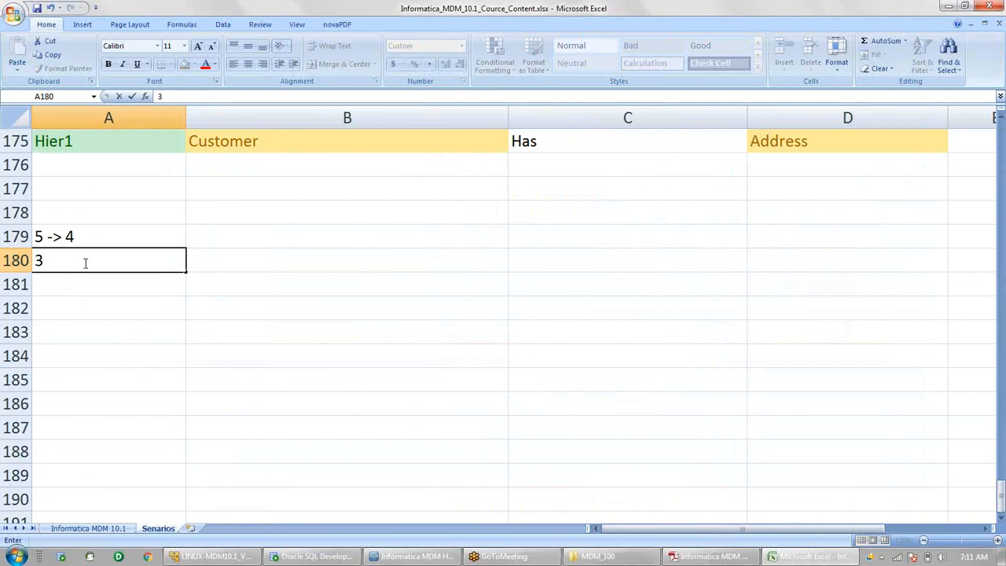
type(" ->2")
left_click(67, 303)
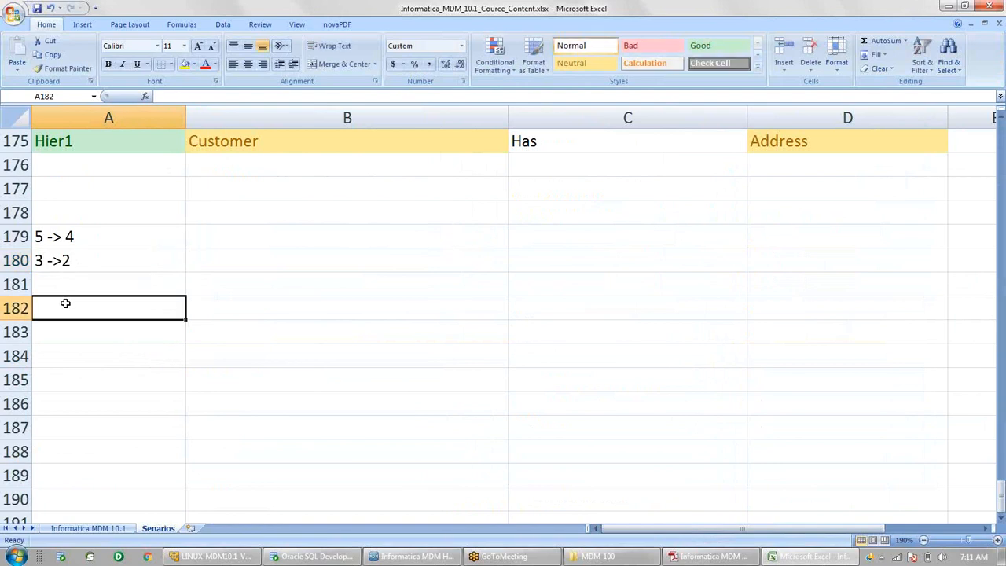
type("4 -")
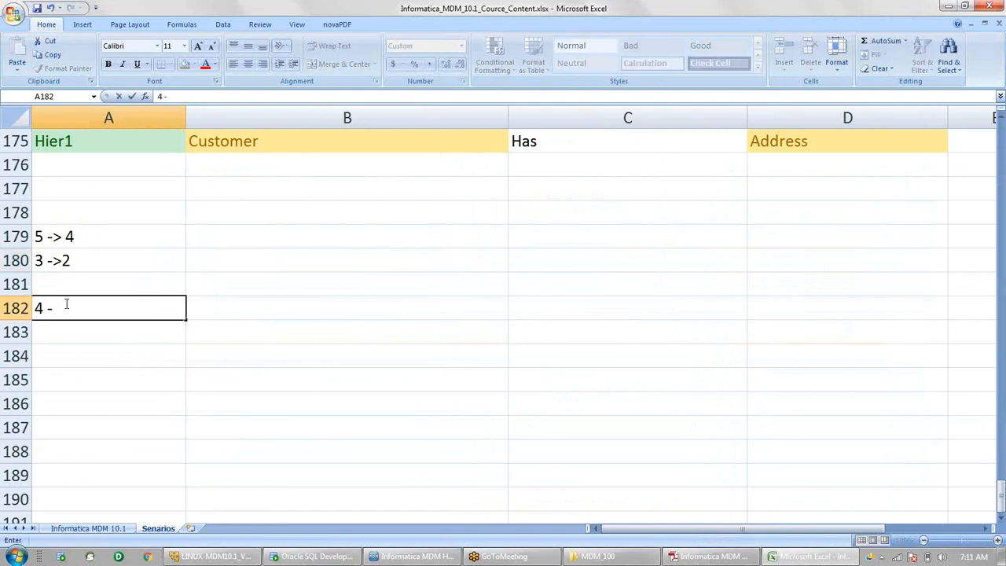
type("> 1")
key("Return")
type("2 -")
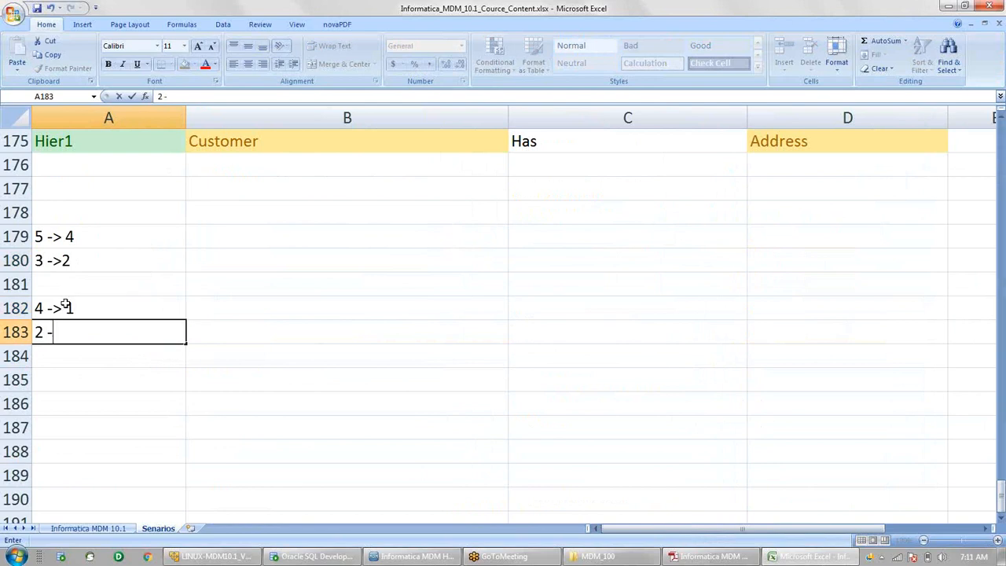
type(">1")
left_click(240, 330)
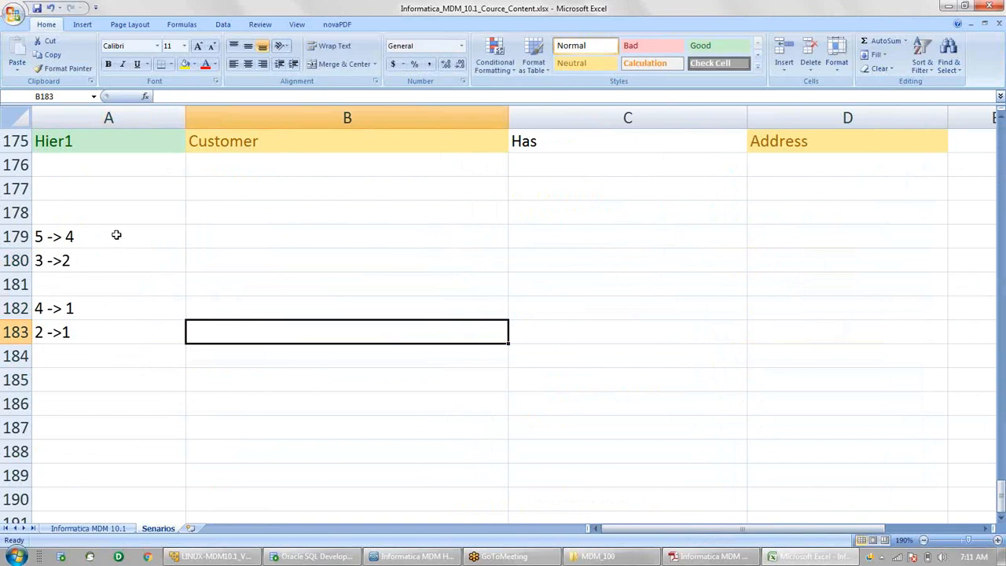
left_click(116, 235)
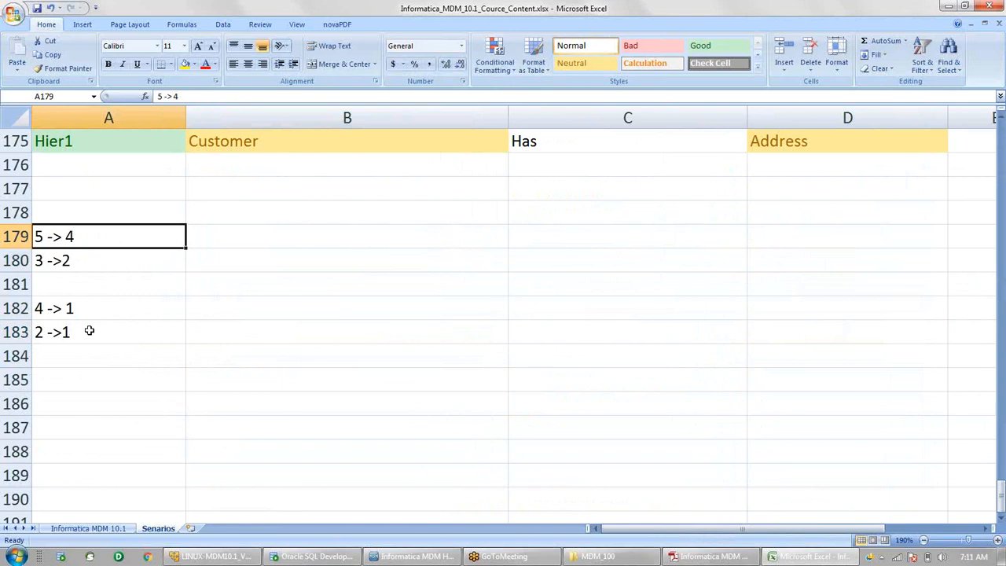
- Launch soapUI 4.0 from the Windows quick-launch taskbar
left_click(91, 556)
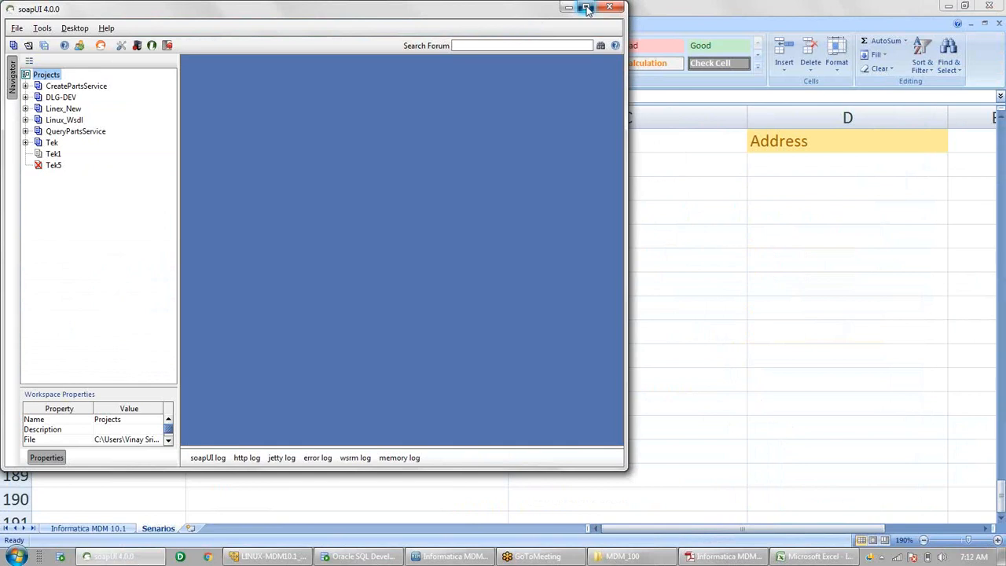
- Maximize soapUI and open Linex_New > SoapBinding > merge > Merge Customer request full-size
left_click(587, 9)
left_click(20, 103)
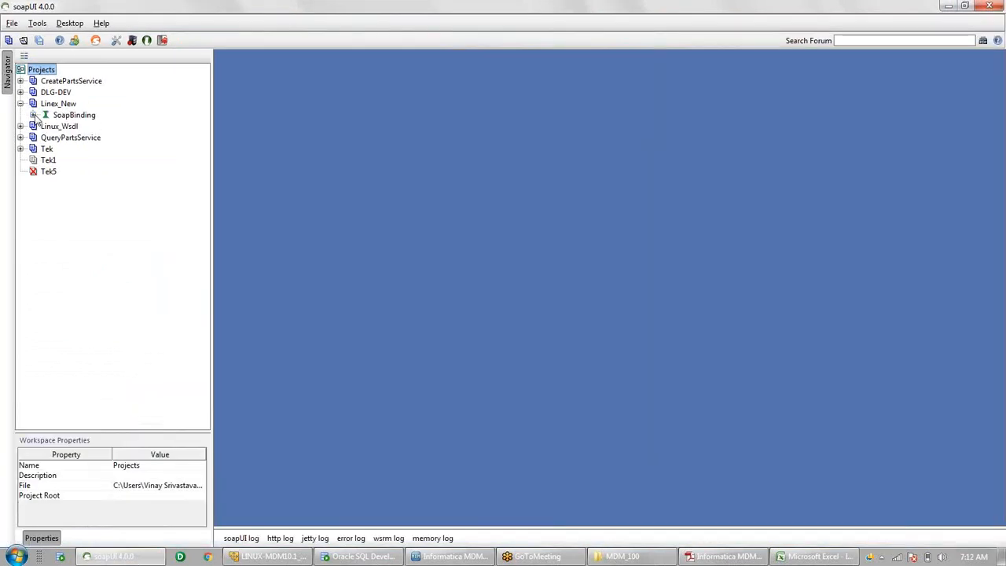
left_click(33, 115)
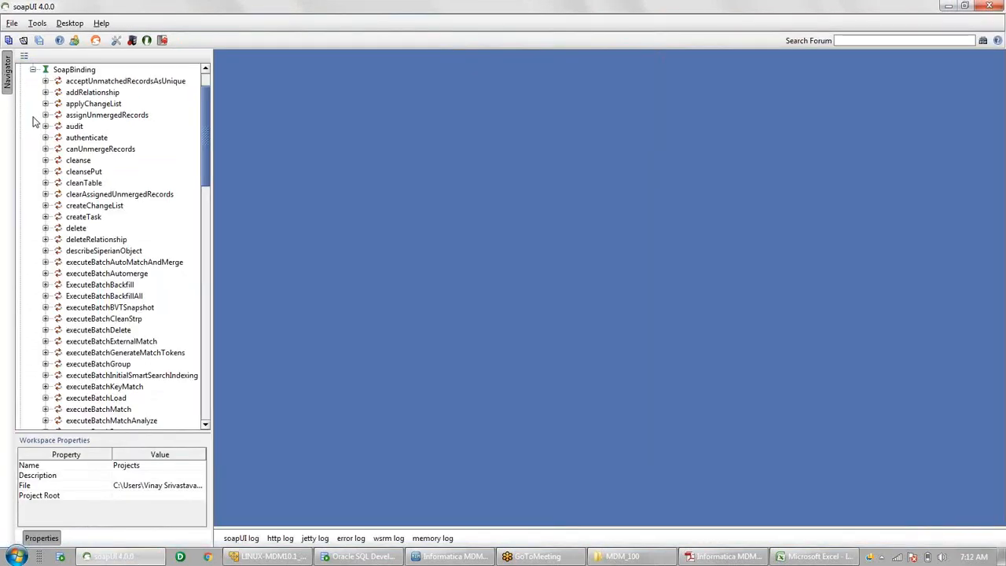
scroll(114, 284, "down", 10)
scroll(114, 284, "down", 10)
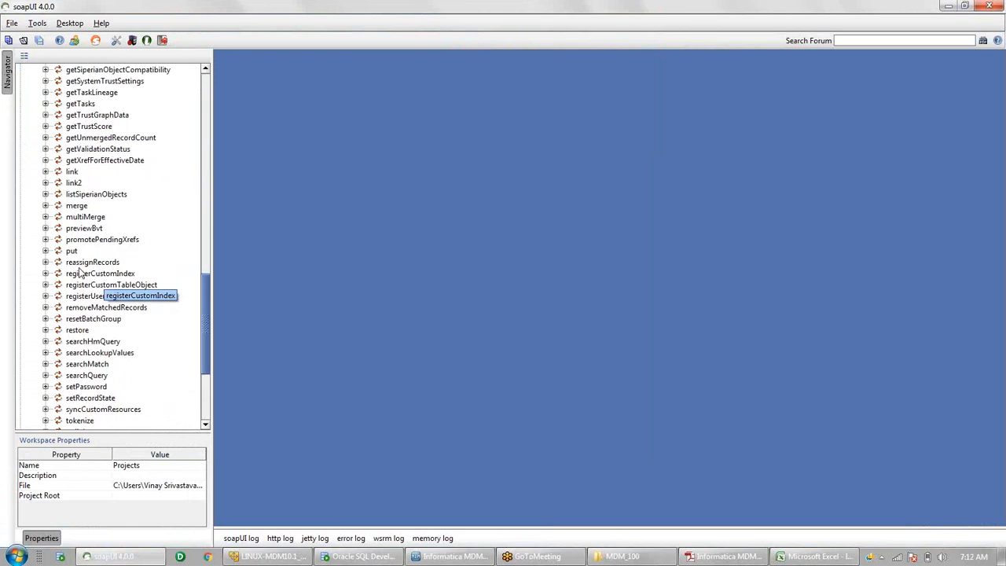
left_click(45, 205)
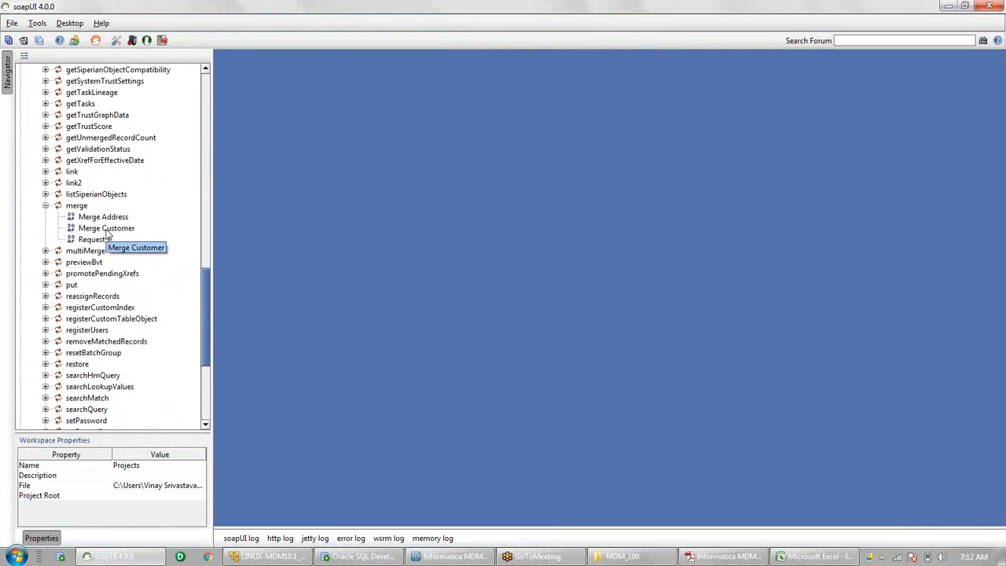
double_click(107, 229)
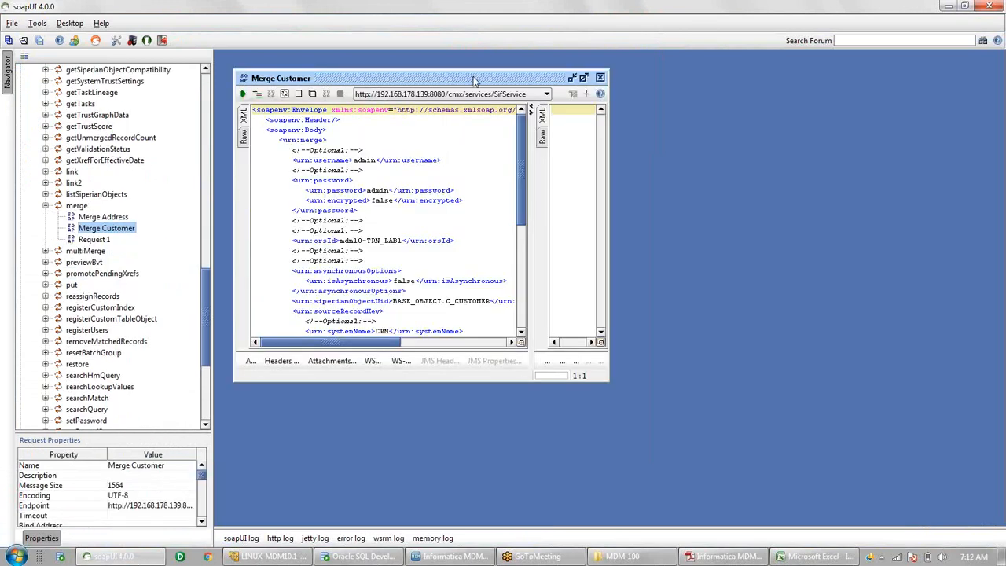
double_click(473, 78)
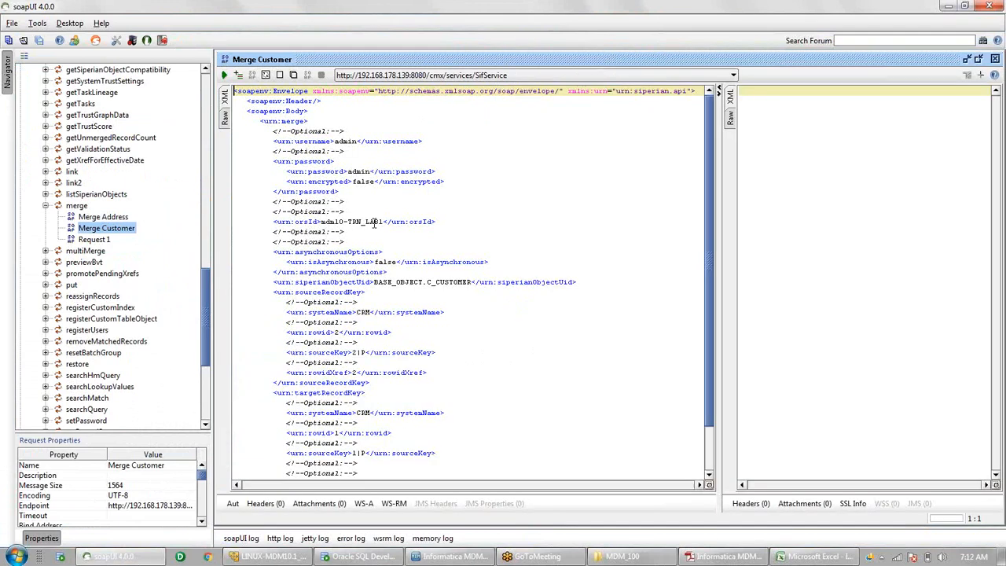
scroll(479, 407, "down", 2)
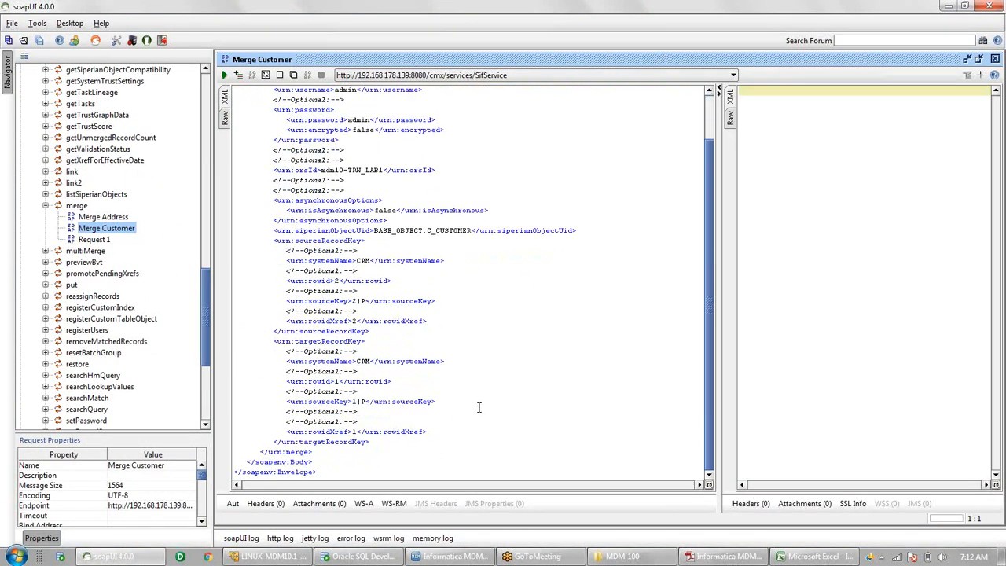
left_click(359, 558)
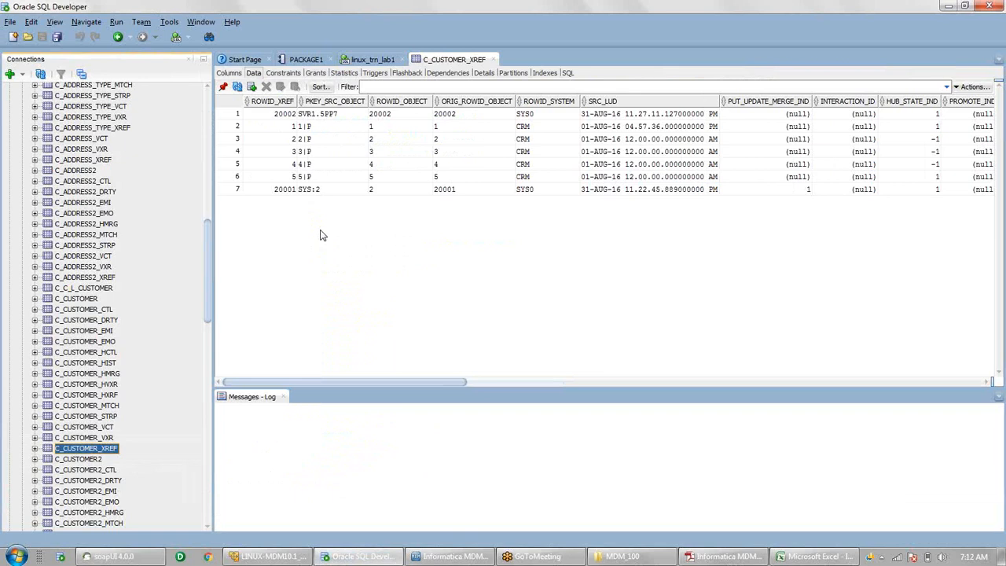
- Scroll across the C_CUSTOMER_XREF data columns in SQL Developer, then return to the MDM Hub Console
left_click(409, 384)
left_click_drag(410, 385, 673, 379)
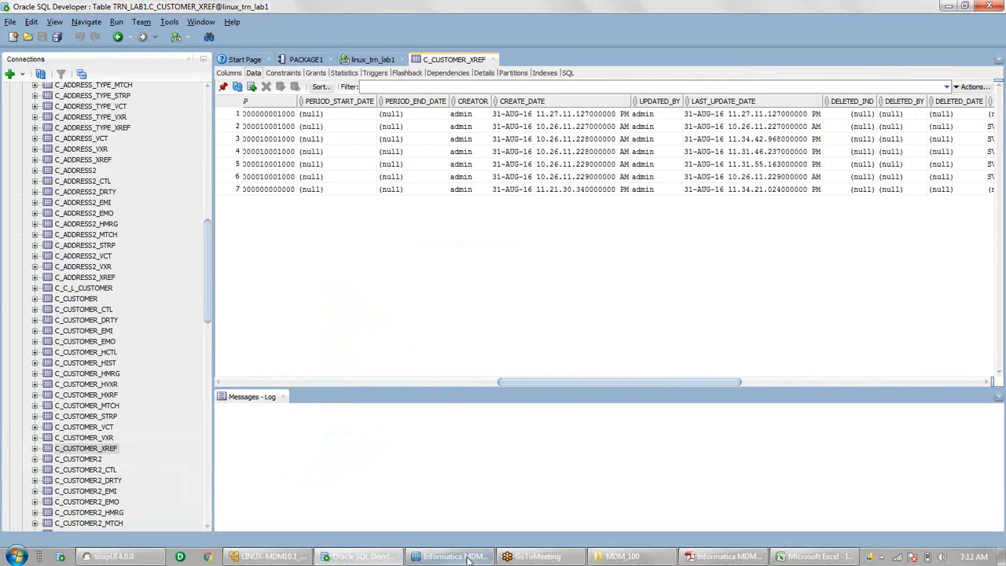
left_click(468, 558)
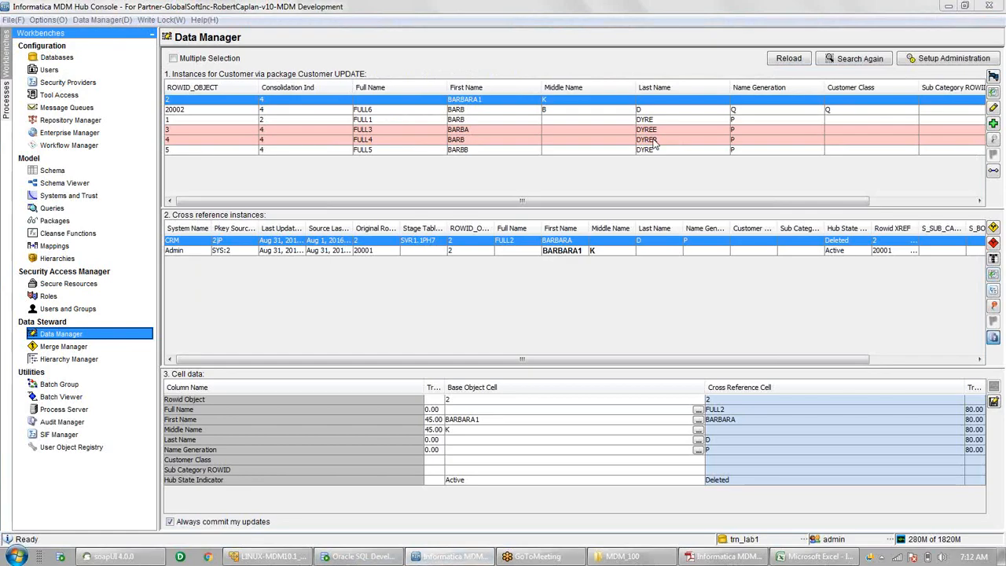
- Inspect customer records ROWID 3 and 4, set the cross-reference hub state to Active, then return to SQL Developer
left_click(629, 129)
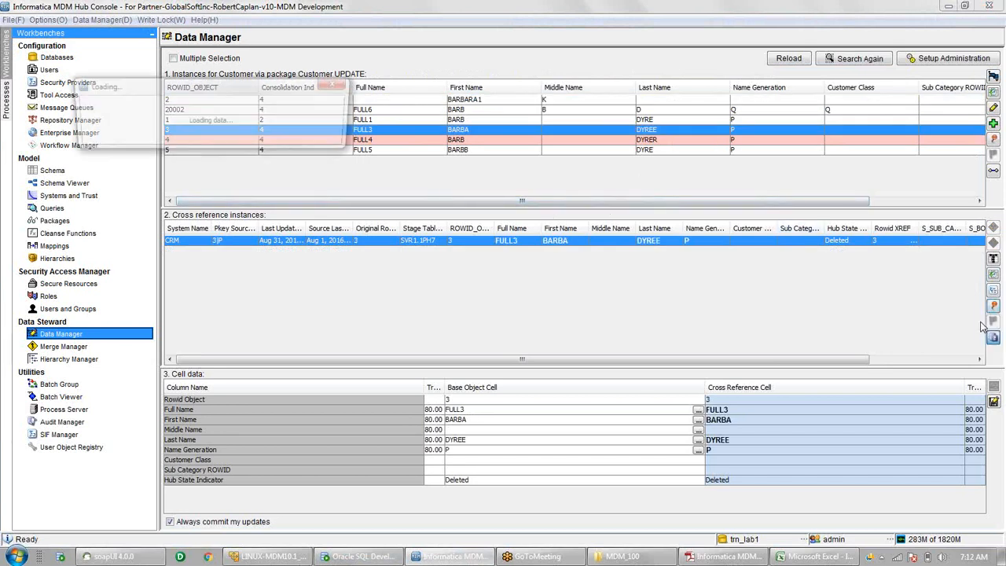
left_click(641, 140)
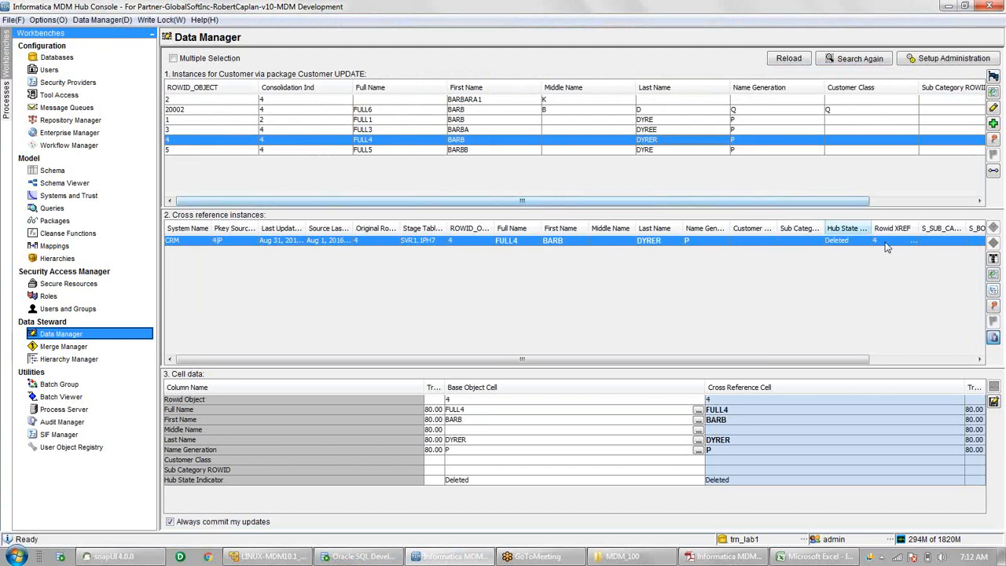
left_click(994, 306)
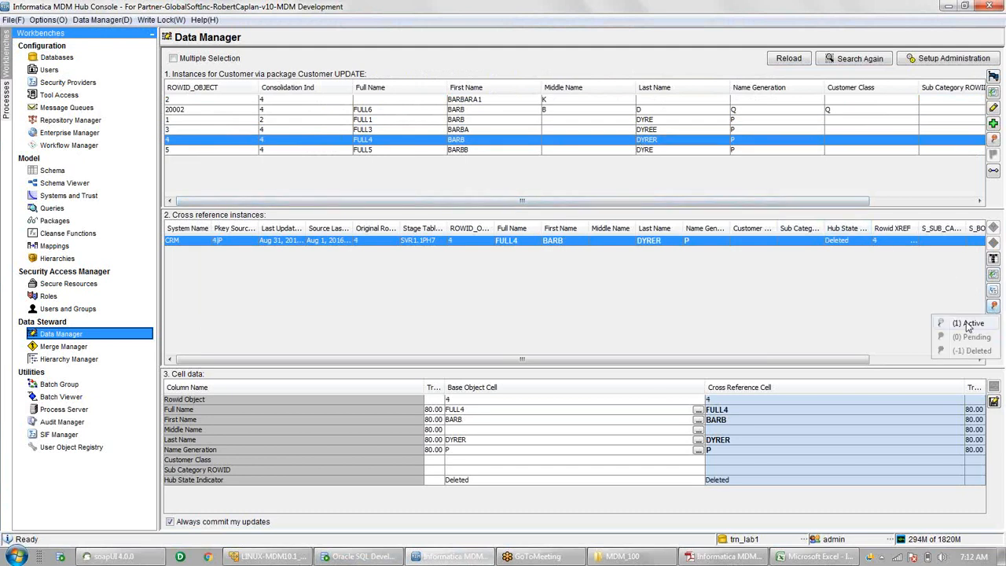
left_click(969, 324)
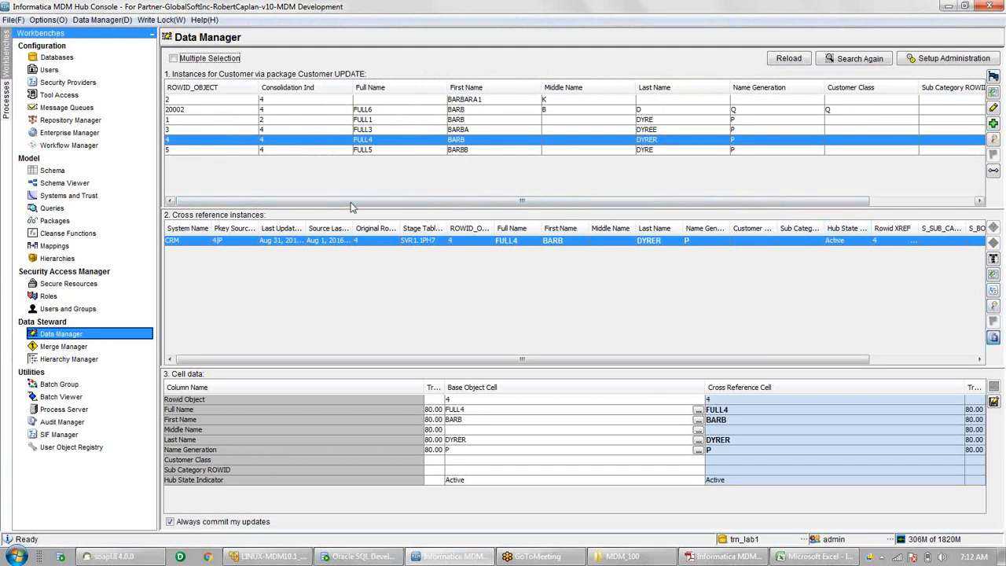
mouse_move(352, 207)
left_mouse_down()
mouse_move(680, 206)
mouse_move(352, 207)
left_mouse_up()
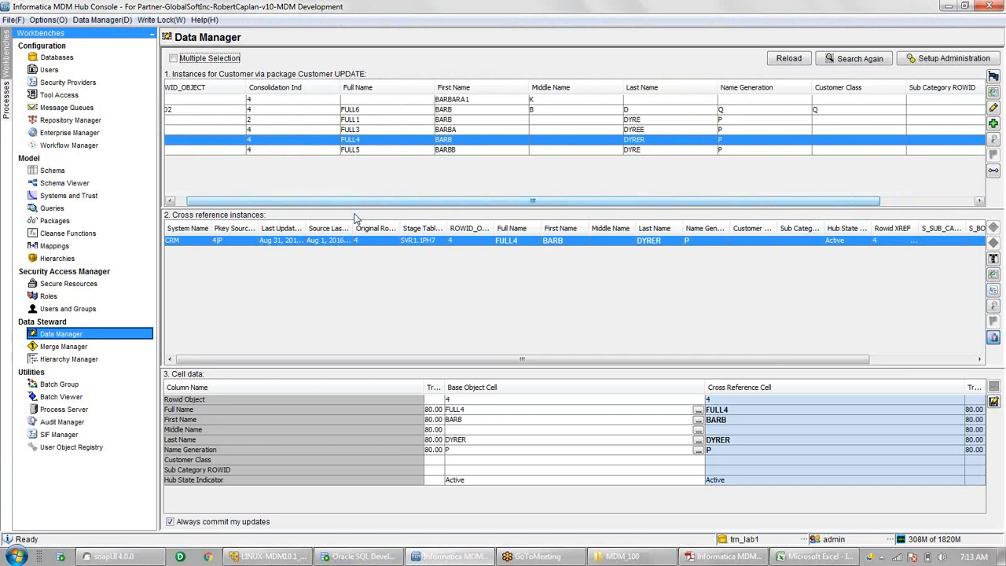
left_click_drag(312, 202, 302, 203)
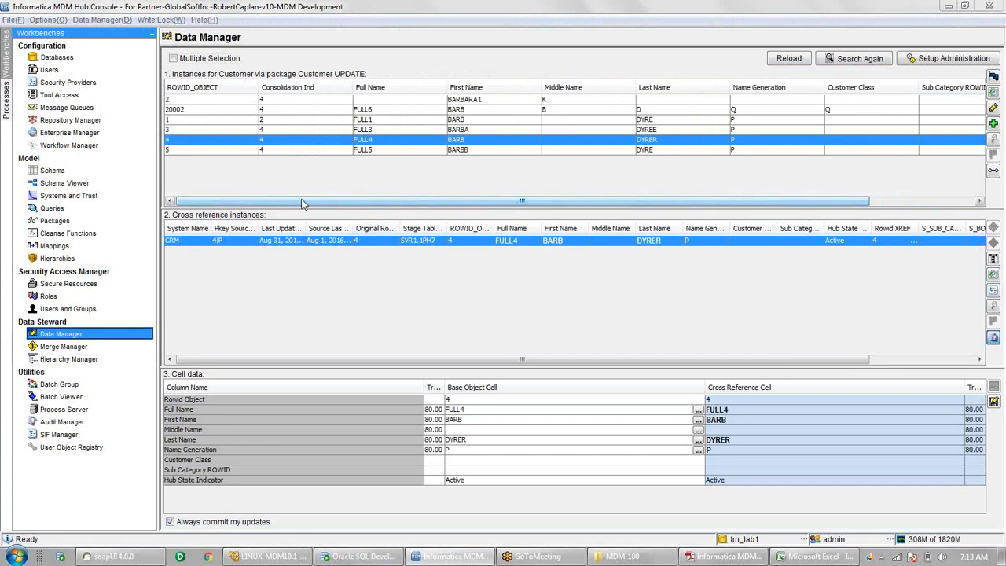
key("alt+Tab")
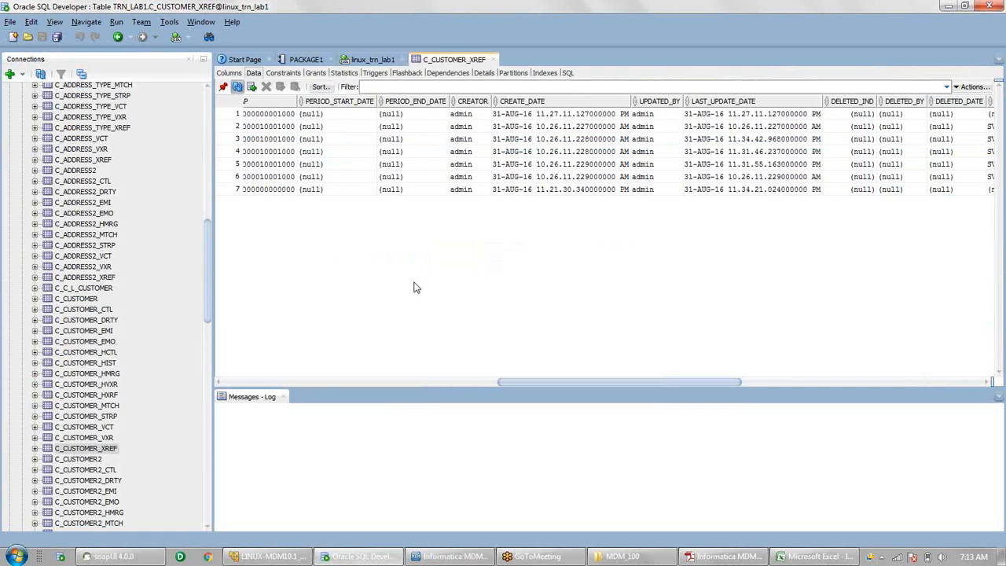
left_click_drag(526, 385, 217, 362)
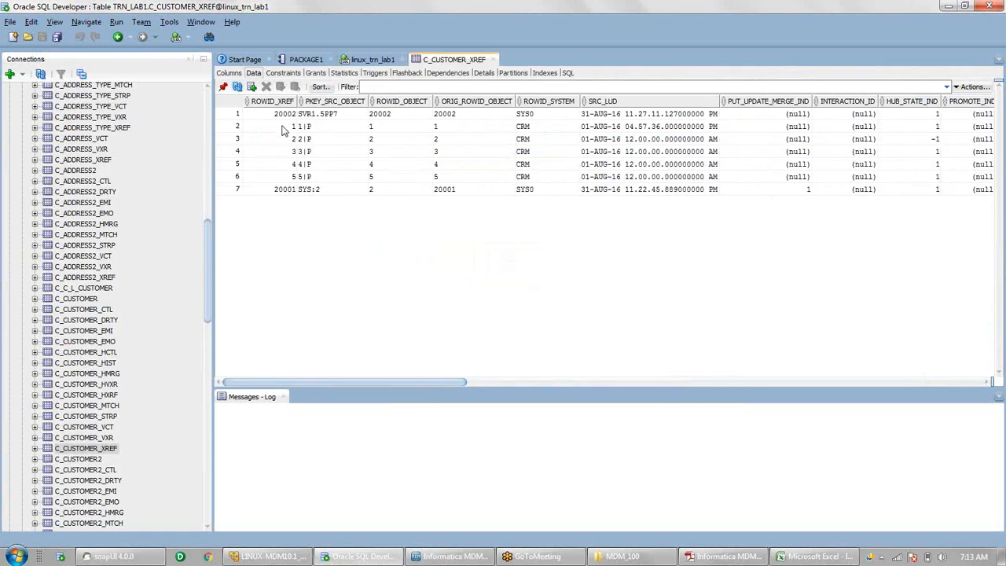
left_click_drag(285, 130, 338, 140)
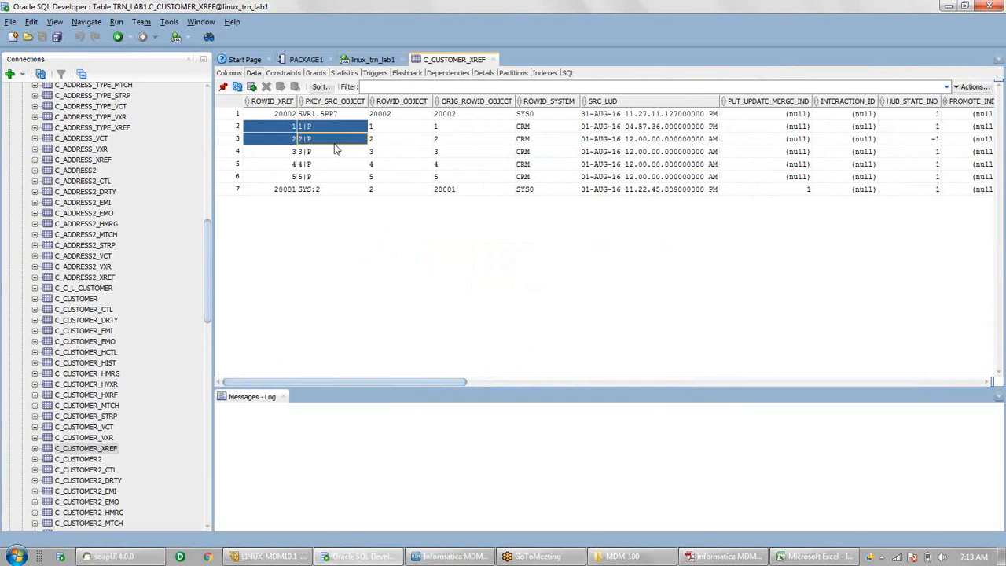
left_click_drag(334, 146, 398, 149)
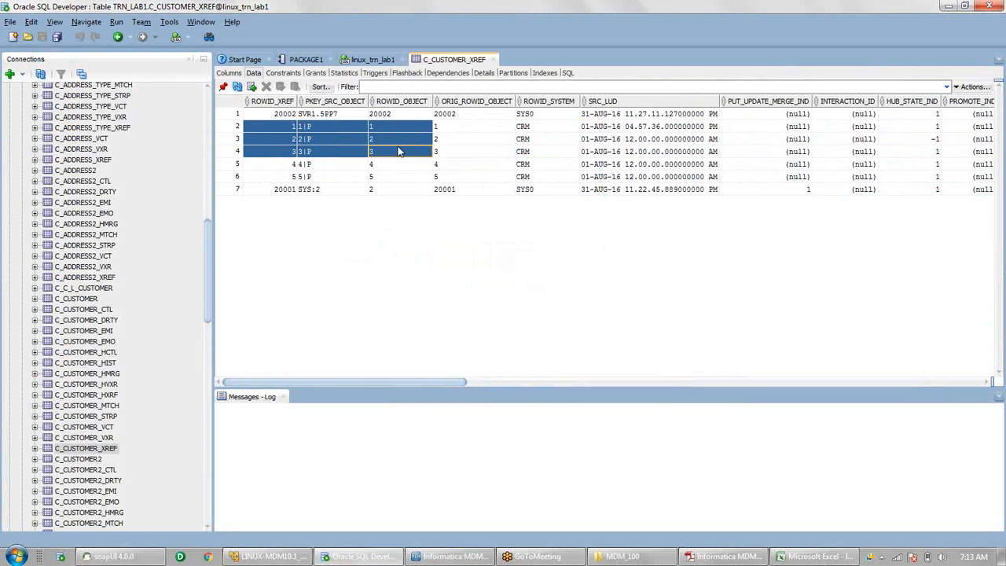
left_click(330, 179)
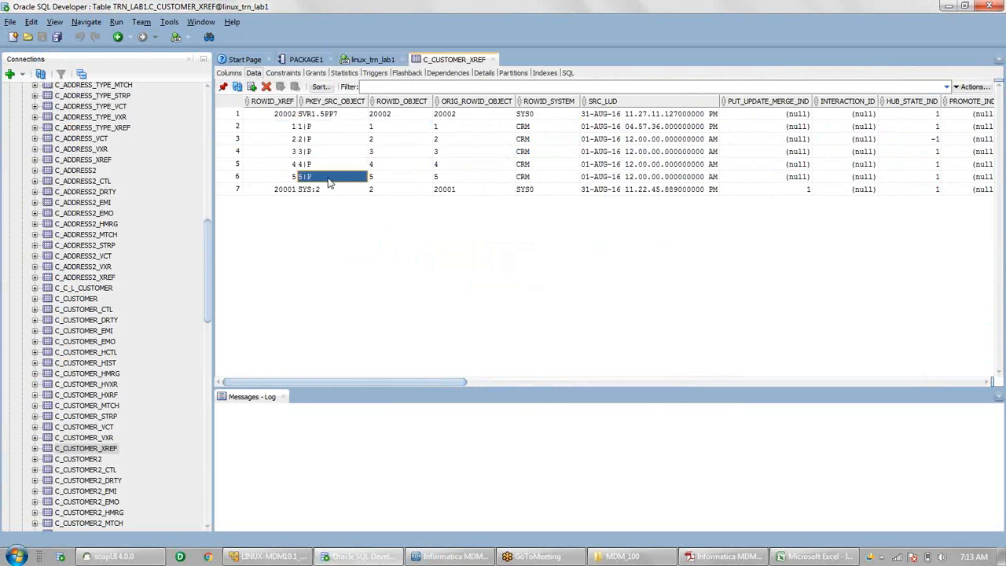
- In soapUI's Merge Customer XML, set the source rowid to 5 and sourceKey to 5|P
key("alt+Tab")
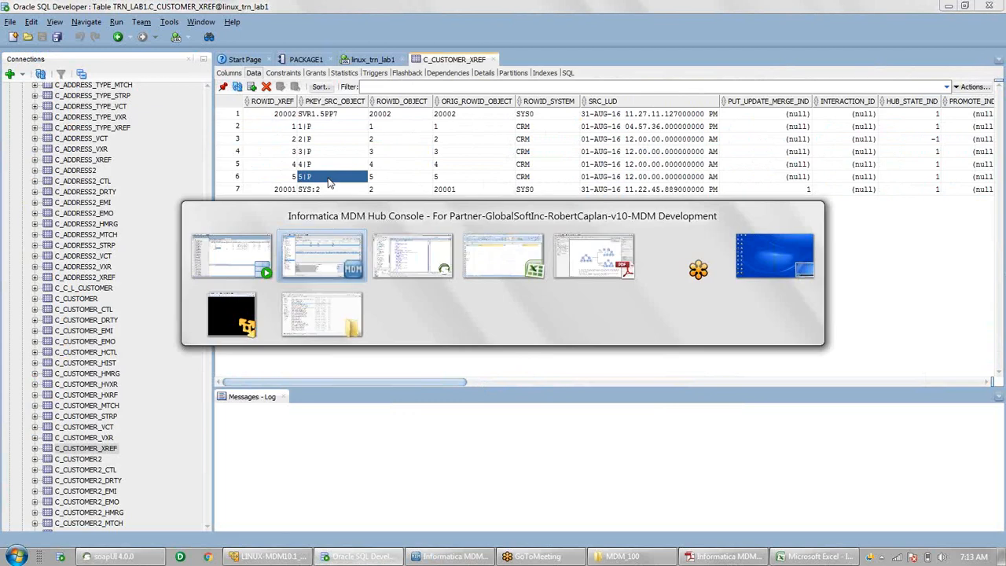
key("Tab")
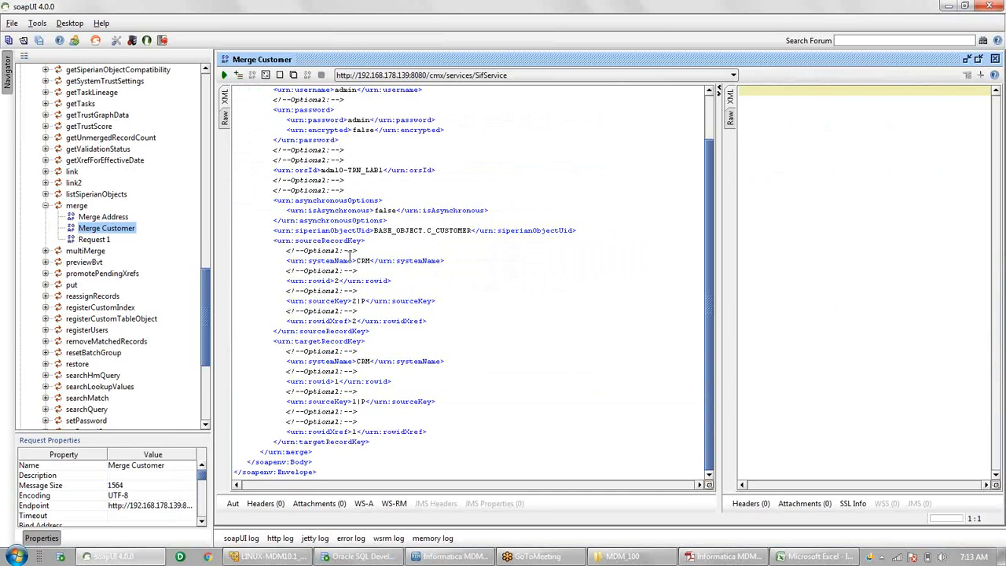
left_click(364, 260)
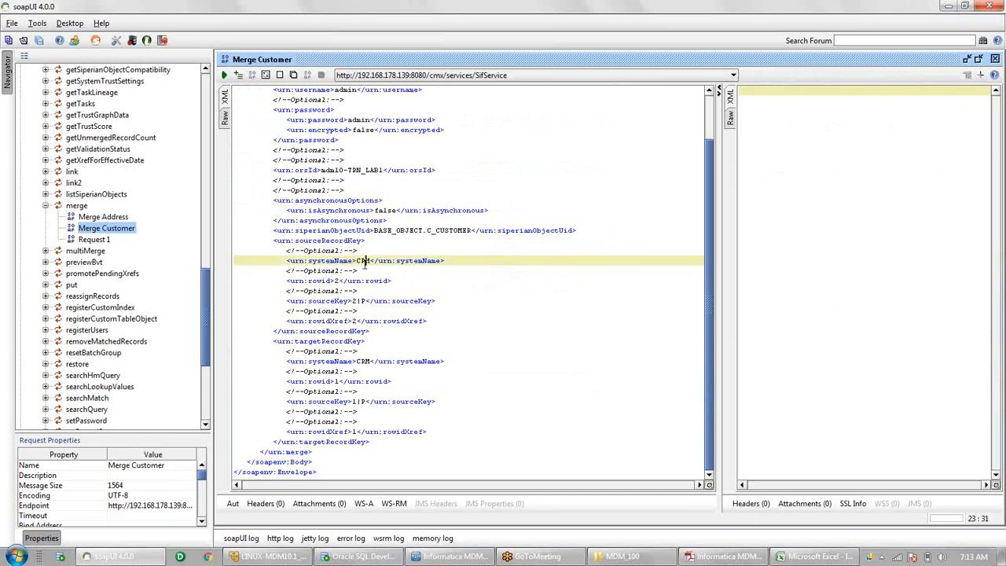
double_click(364, 260)
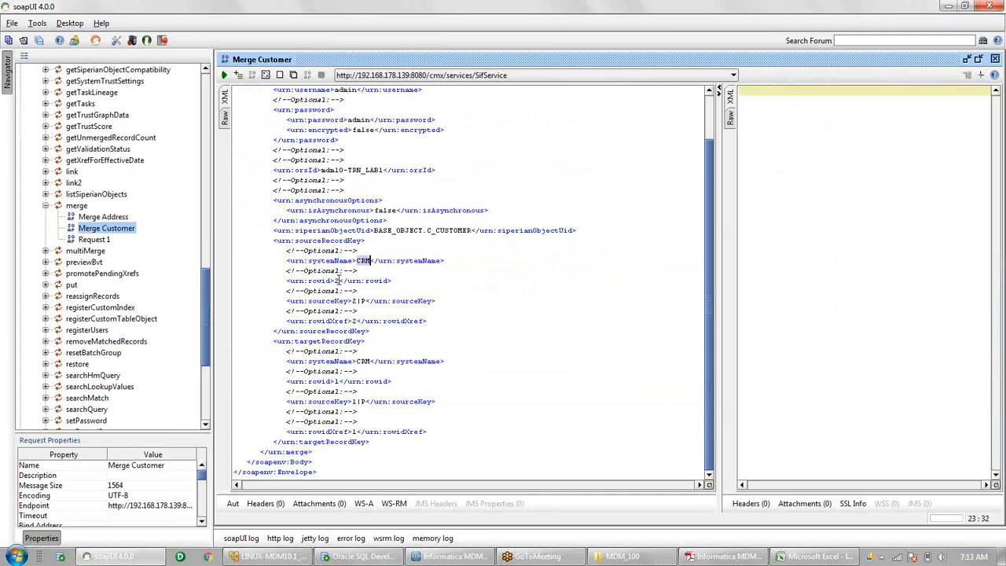
double_click(336, 281)
type("5")
left_click(352, 301)
type("5")
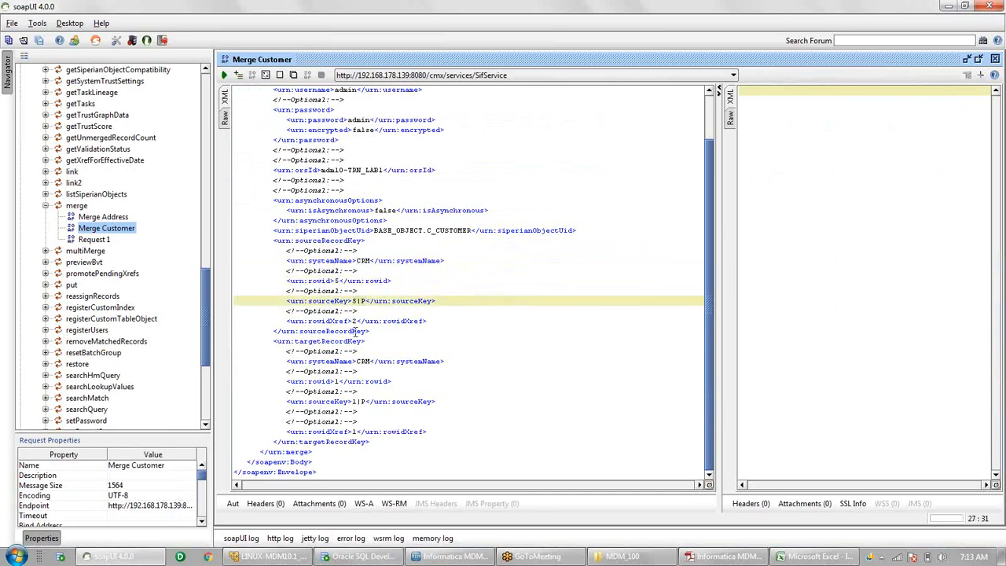
left_click(357, 321)
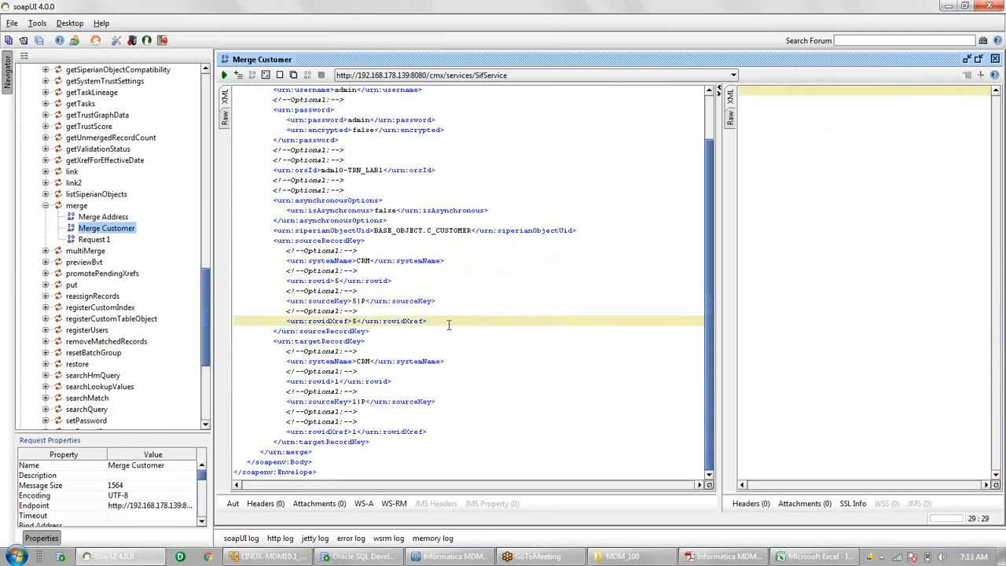
- Set the target rowid, sourceKey and rowidXref to 4, 4|P and 4, then submit the merge
left_click(338, 382)
key("BackSpace")
type("4")
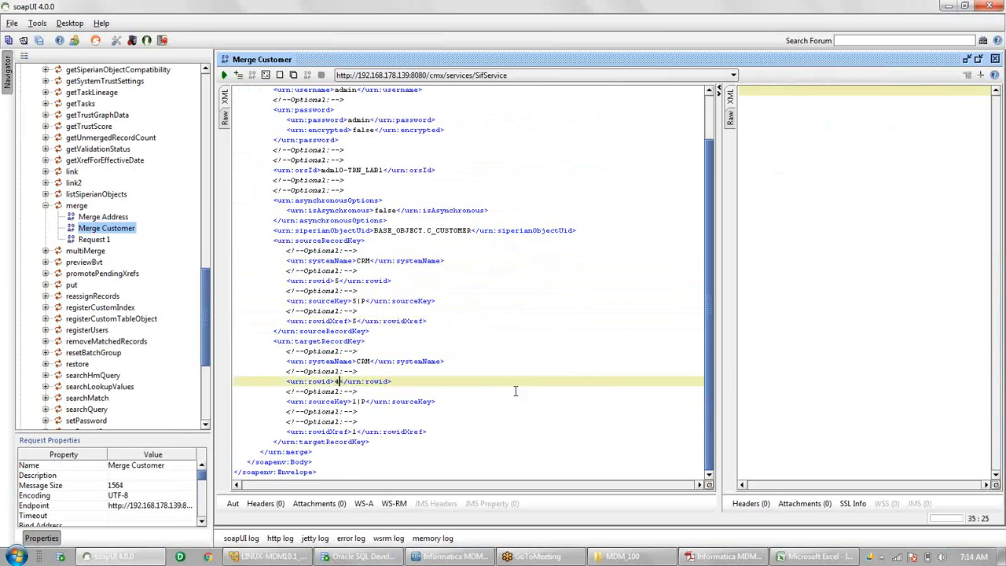
left_click(364, 402)
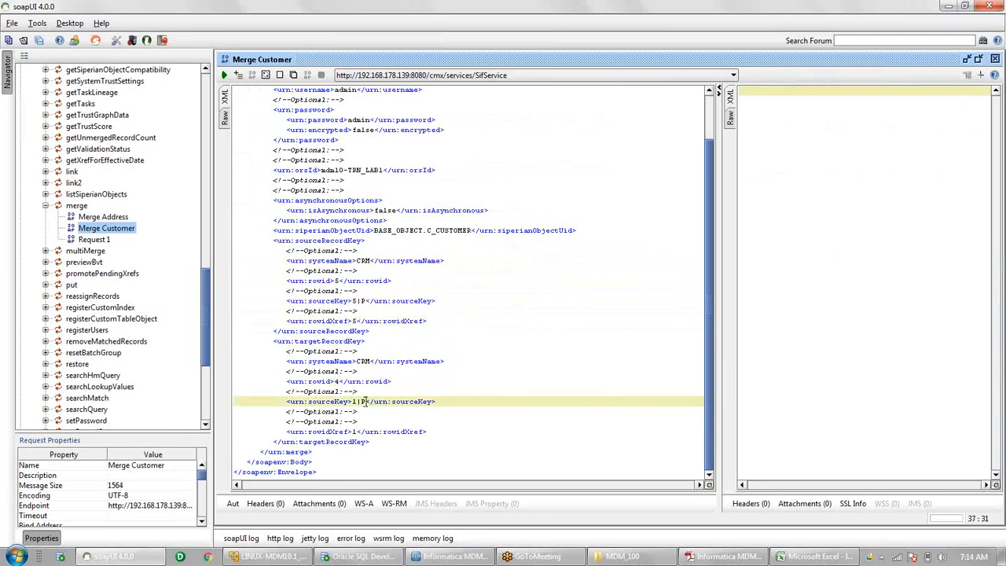
left_click(355, 402)
key("BackSpace")
type("4")
left_click(357, 431)
key("BackSpace")
type("4")
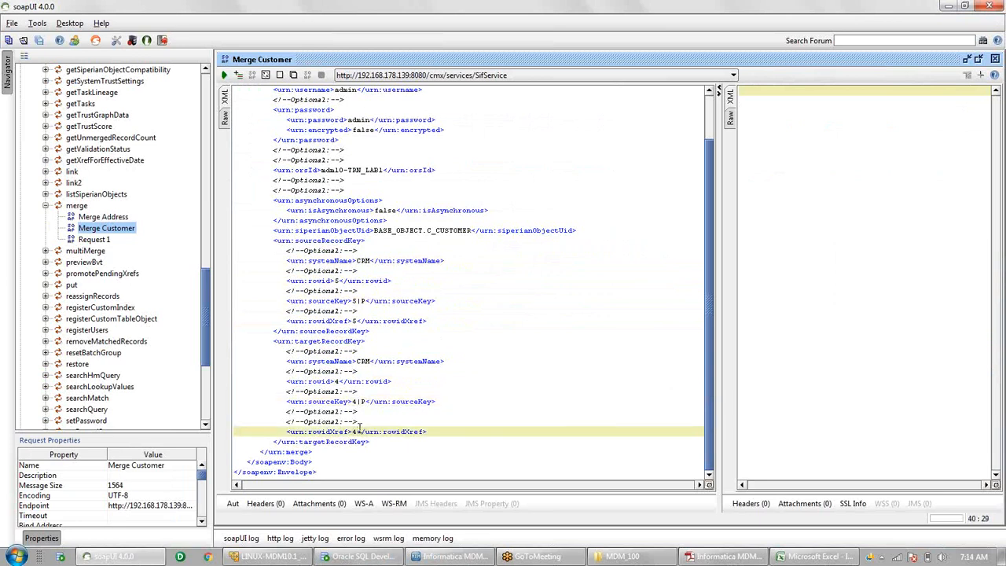
left_click(456, 322)
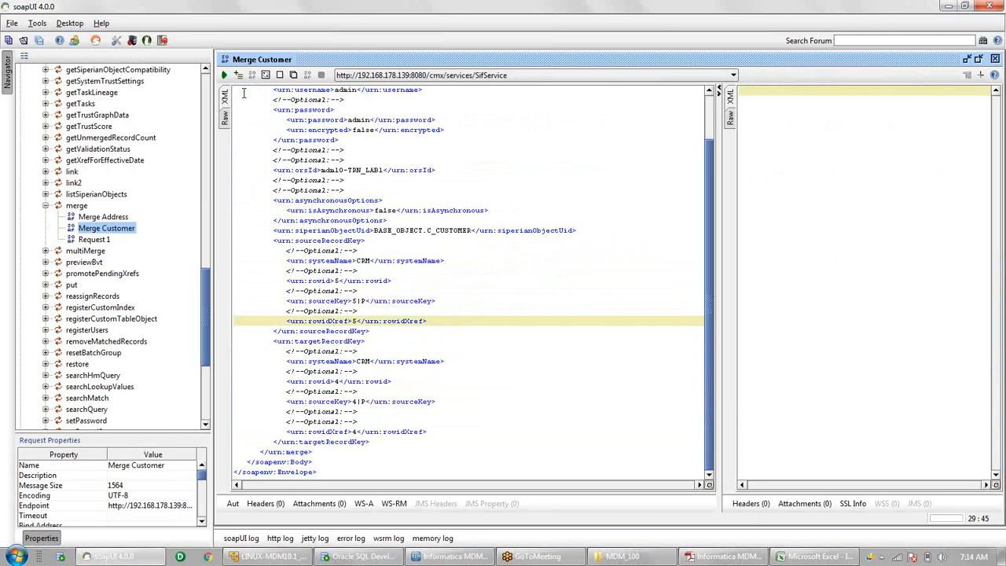
left_click(224, 75)
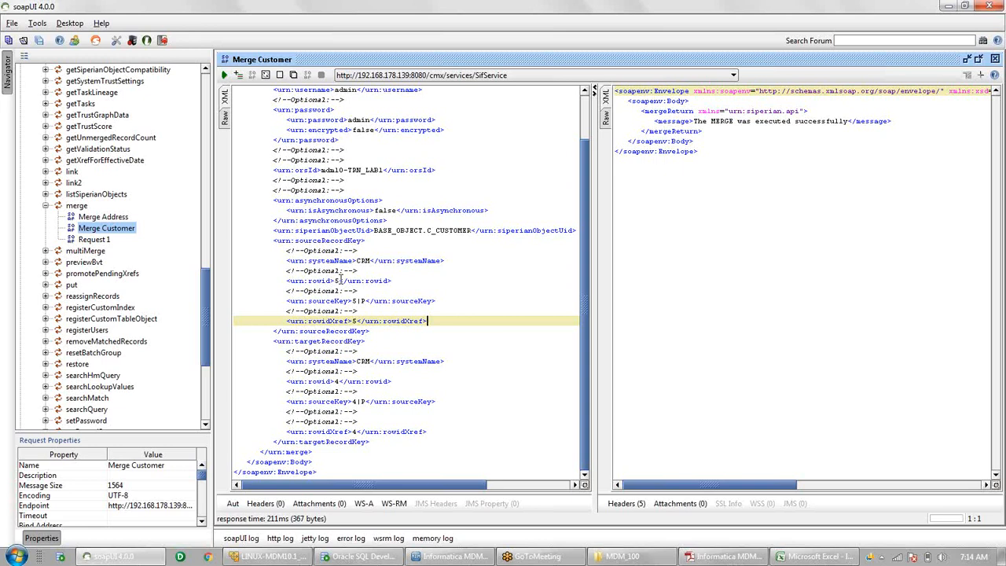
- Change the source sourceKey to 3|P and rowidXref to 3
left_click(339, 281)
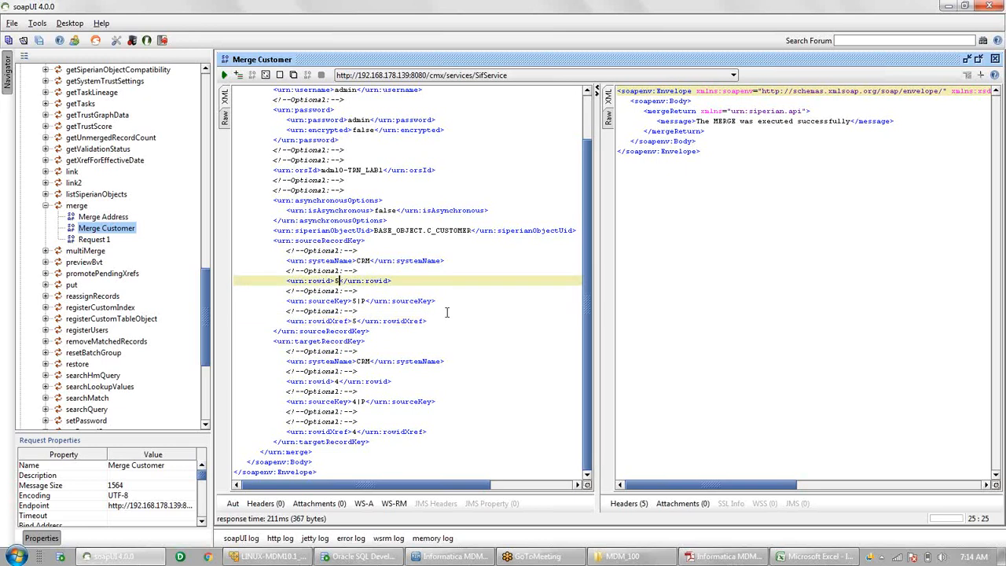
left_click(356, 300)
key("BackSpace")
type("3")
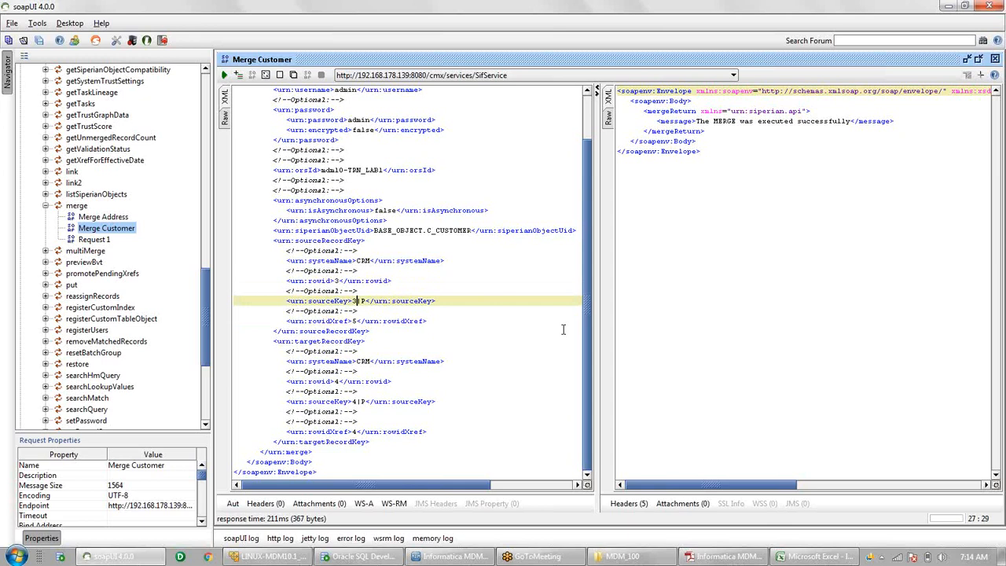
left_click(356, 320)
key("BackSpace")
type("3")
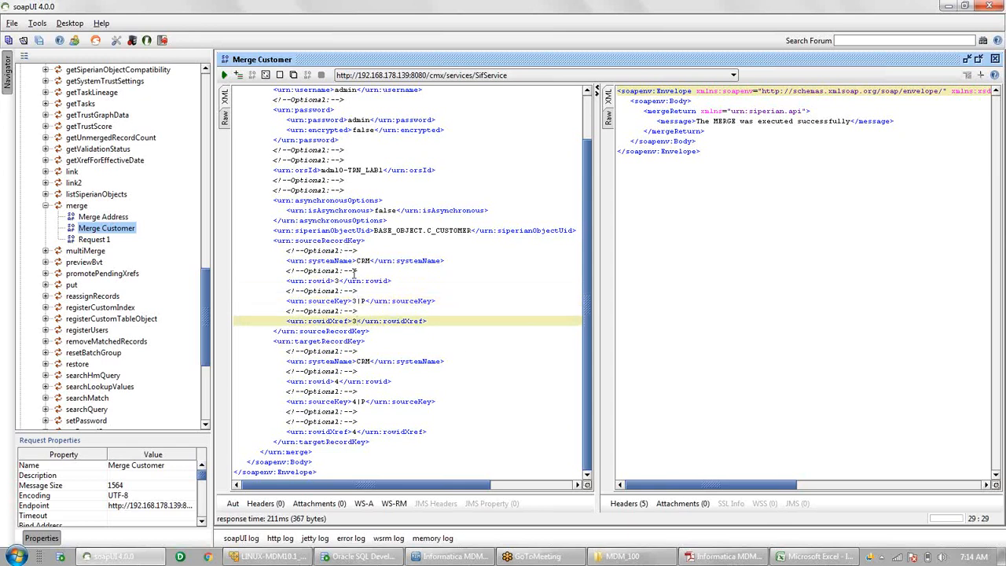
- Set the target rowid, sourceKey and rowidXref to 2, 2|P and 2, then submit the merge
left_click(339, 381)
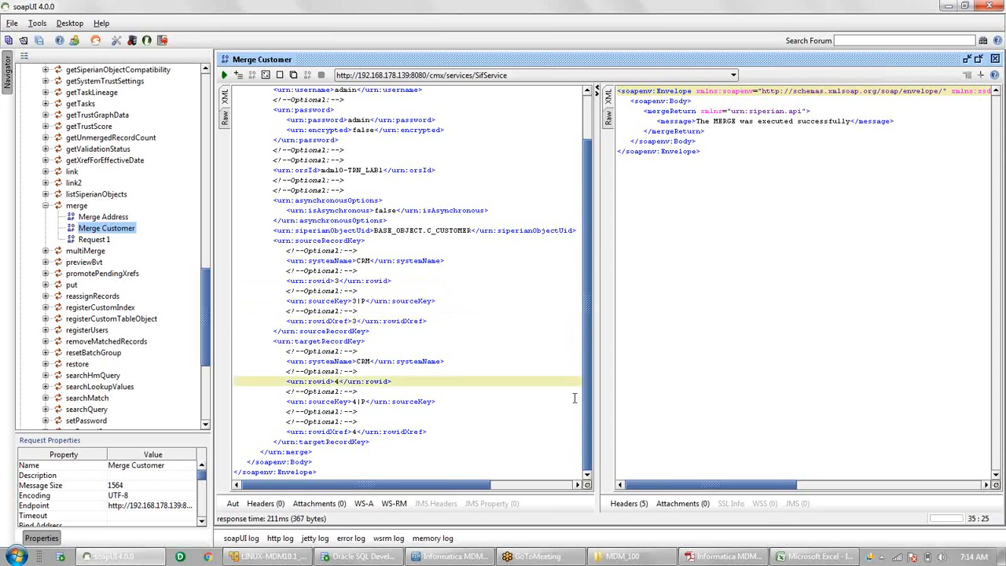
key("BackSpace")
type("2")
left_click(356, 402)
key("BackSpace")
type("4")
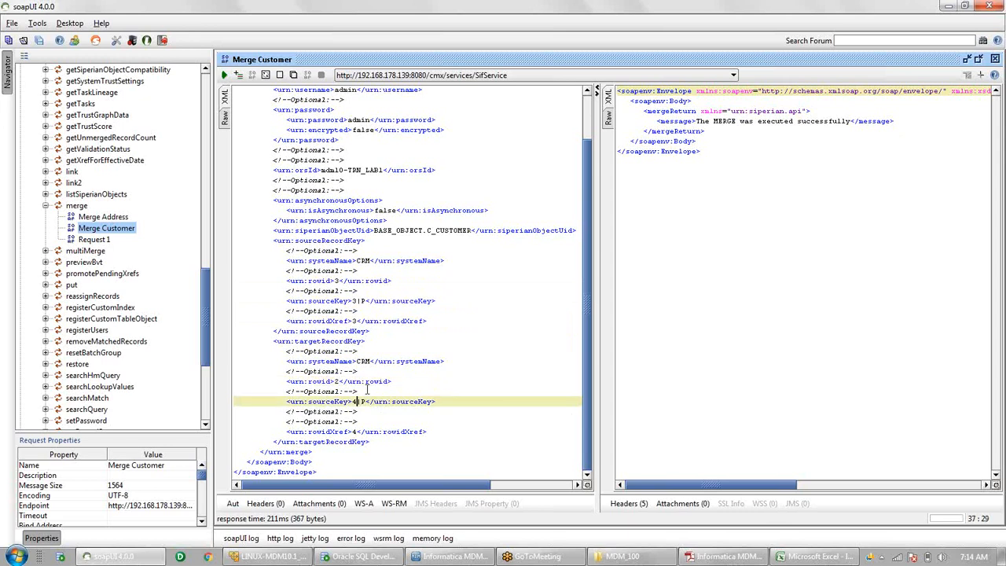
key("BackSpace")
type("2")
left_click(355, 431)
key("BackSpace")
type("2")
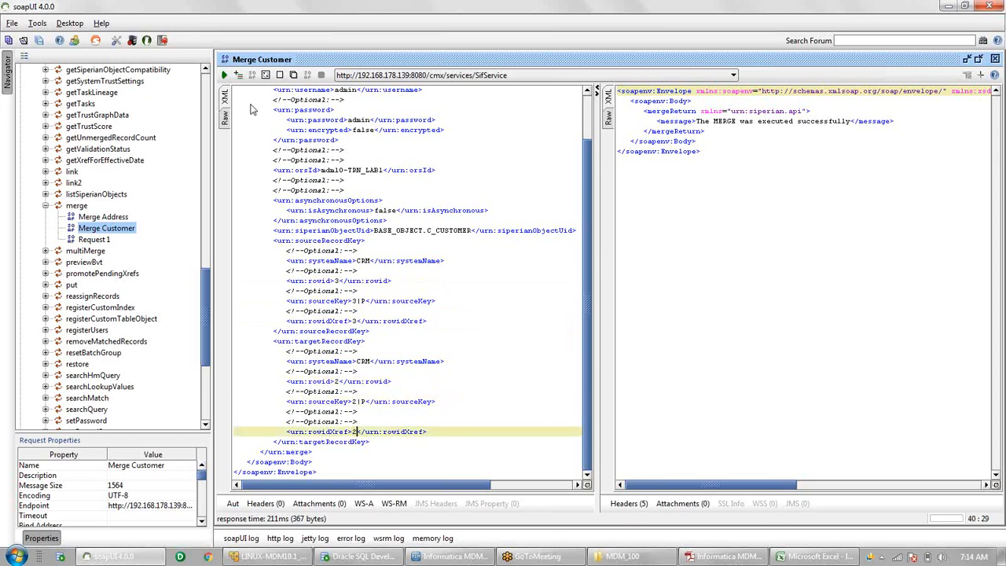
left_click(224, 76)
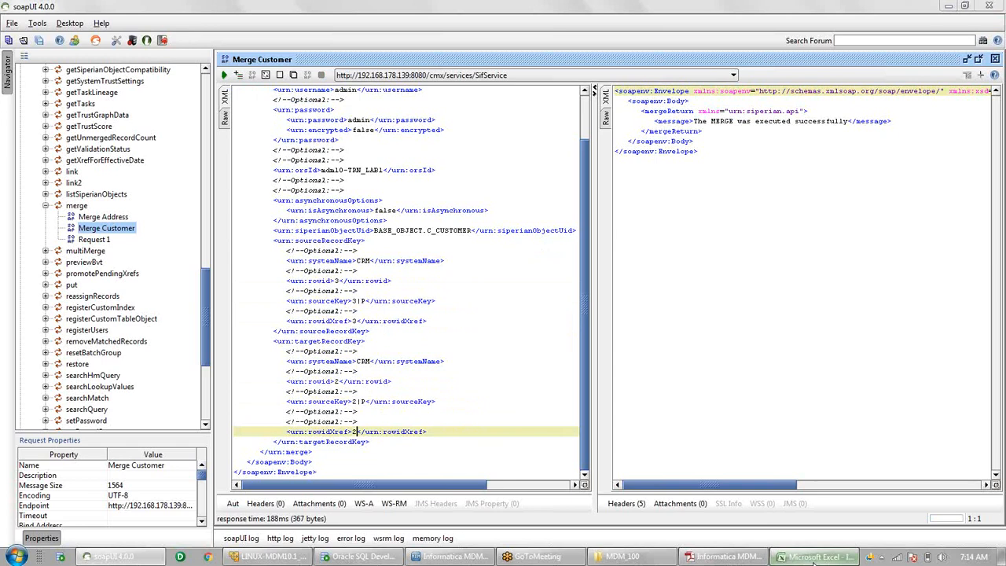
left_click(815, 560)
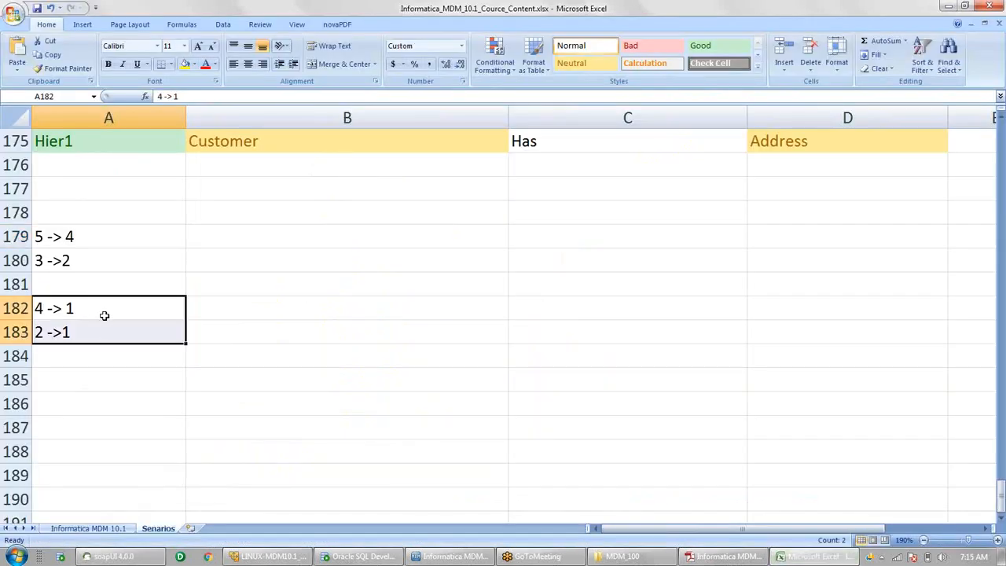
key("alt")
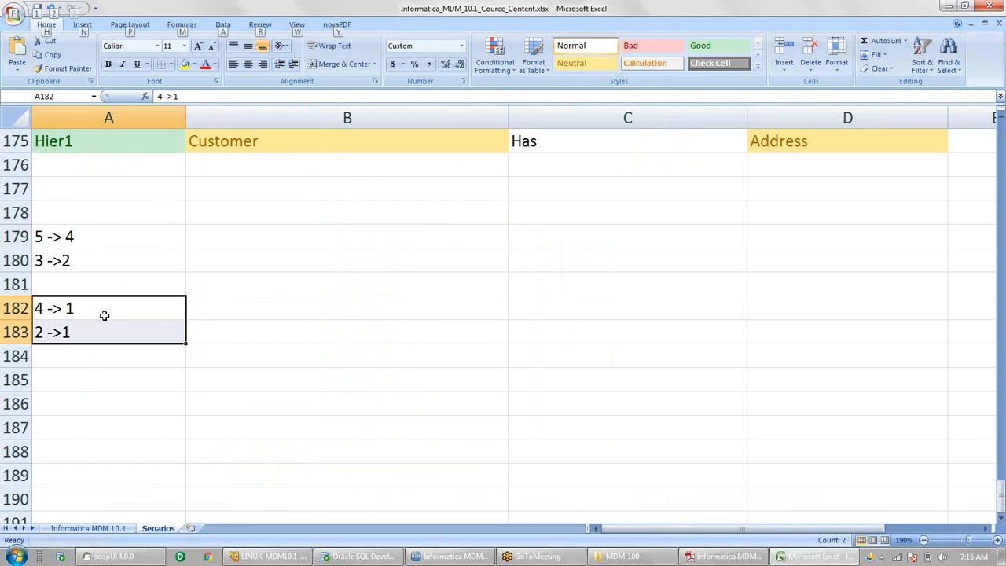
key("alt+Tab")
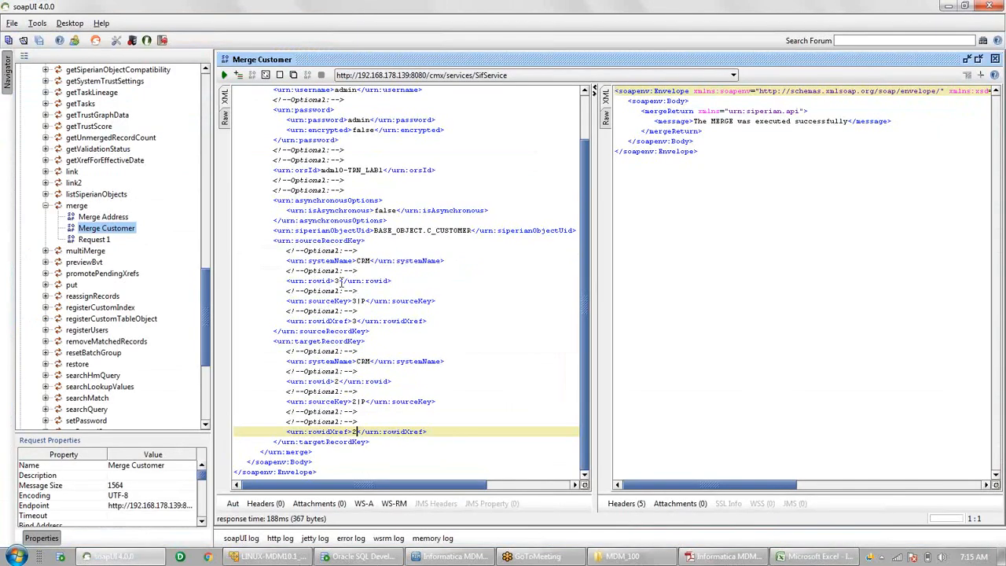
left_click(338, 281)
- Set the source rowid, sourceKey and rowidXref to 4, 4|P and 4
key("BackSpace")
type("4")
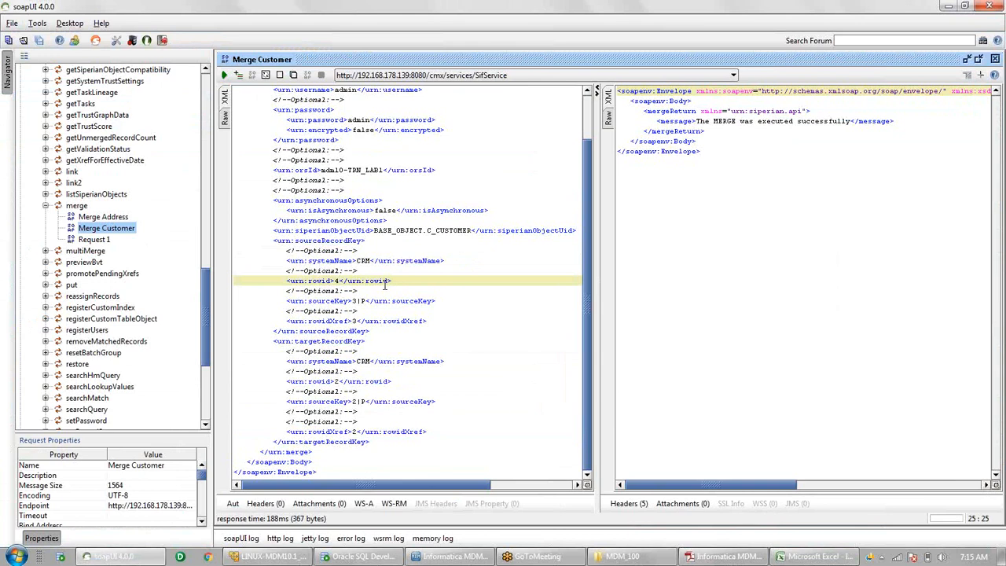
key("Down")
key("Down")
key("Right")
key("Right")
key("Right")
key("Right")
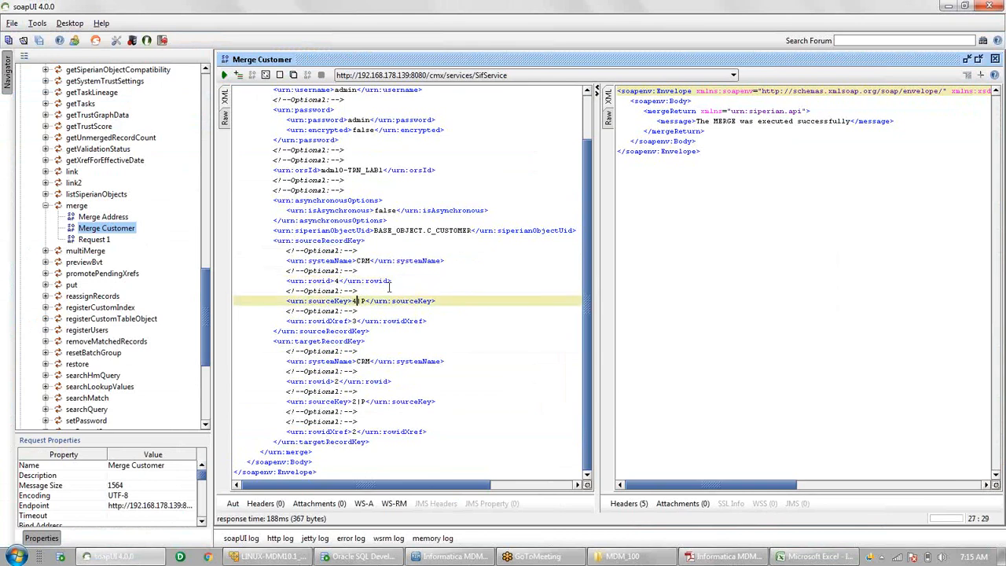
key("BackSpace")
type("4")
left_click(358, 321)
key("BackSpace")
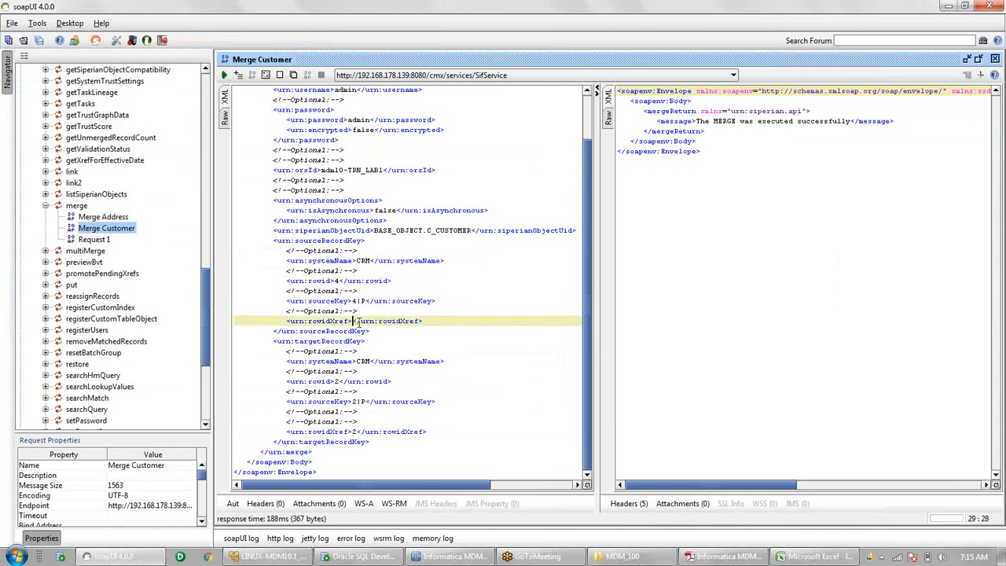
type("4")
- Set the target rowid, sourceKey and rowidXref to 1, 1|P and 1, then submit the request
left_click(338, 381)
key("BackSpace")
type("1")
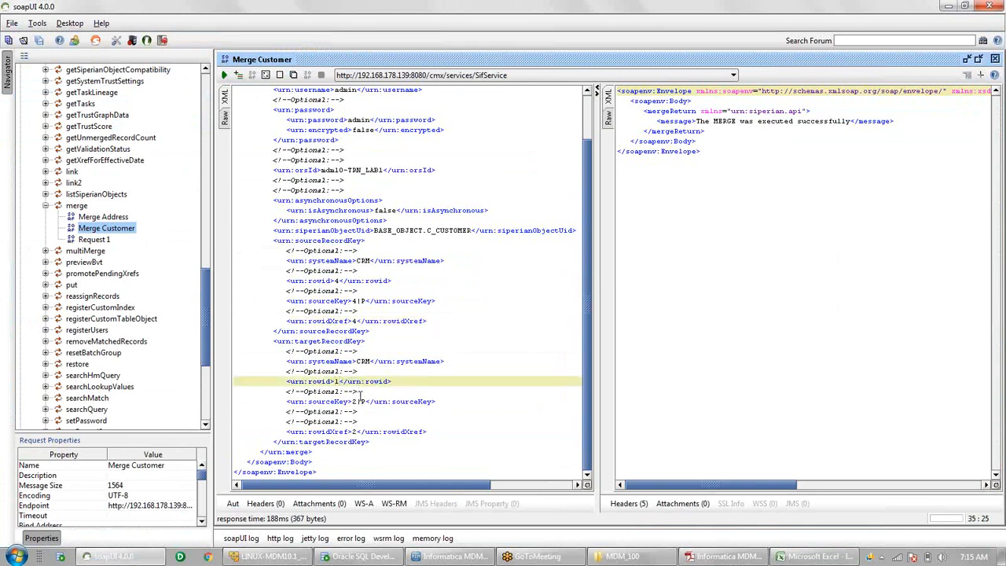
left_click(357, 402)
key("BackSpace")
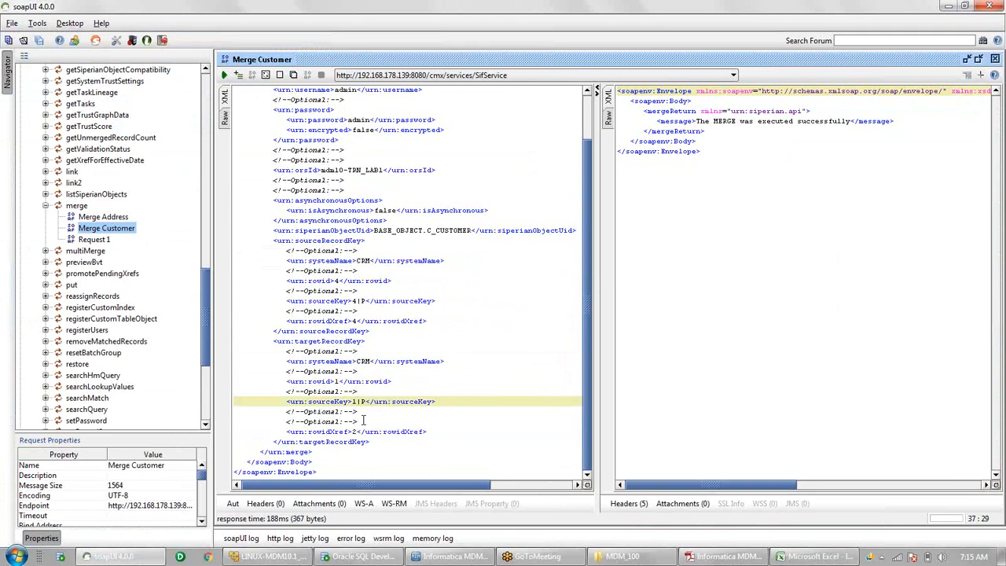
type("1")
left_click(354, 431)
key("BackSpace")
type("1")
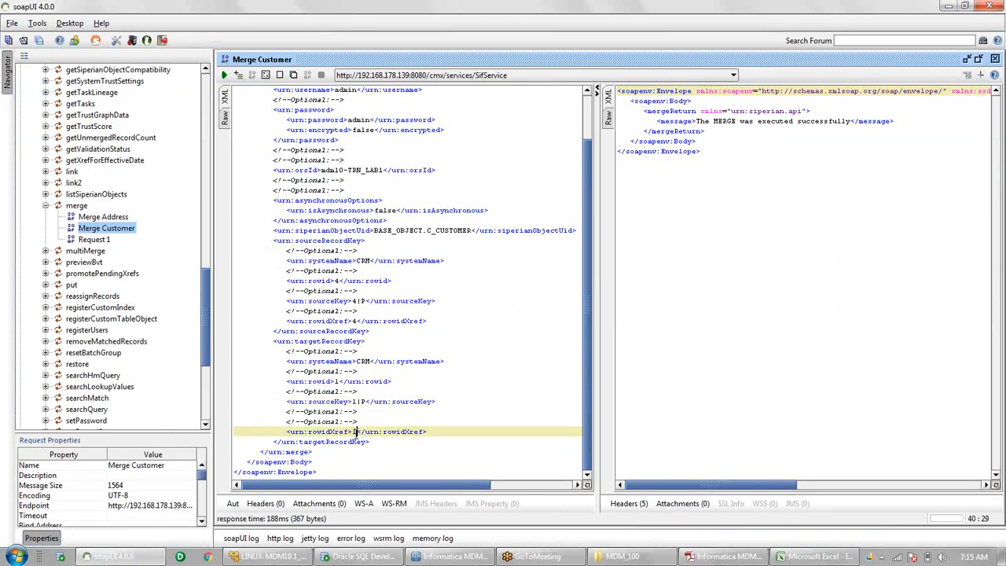
left_click(223, 75)
- Change the source rowidXref to 2 and resubmit the merge request
left_click(338, 281)
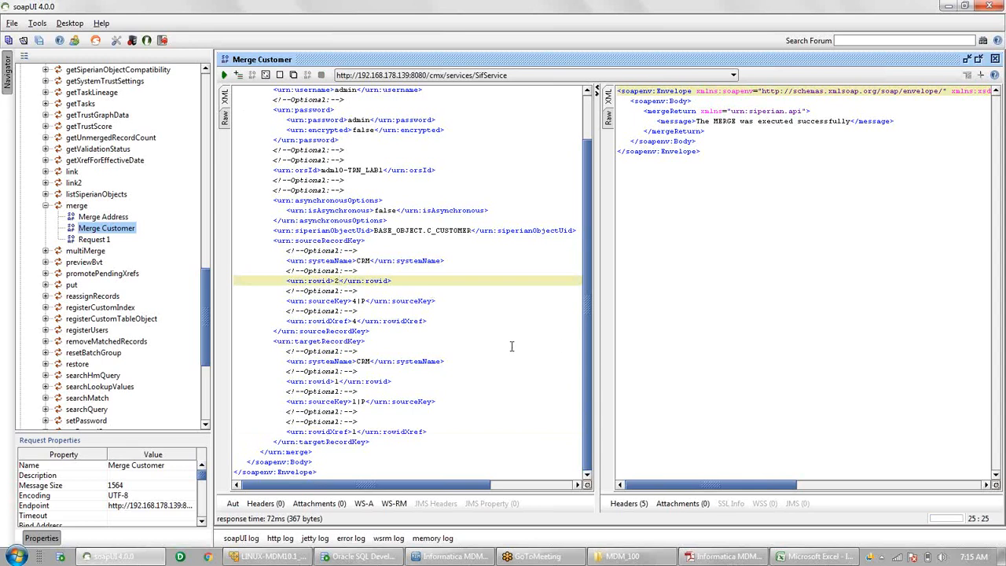
left_click(355, 301)
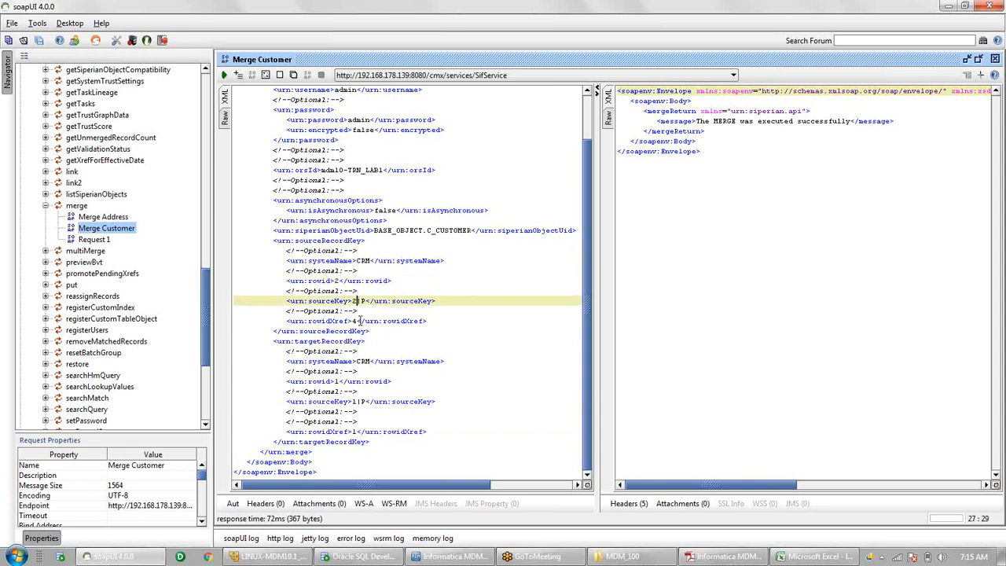
left_click(355, 321)
key("BackSpace")
type("2")
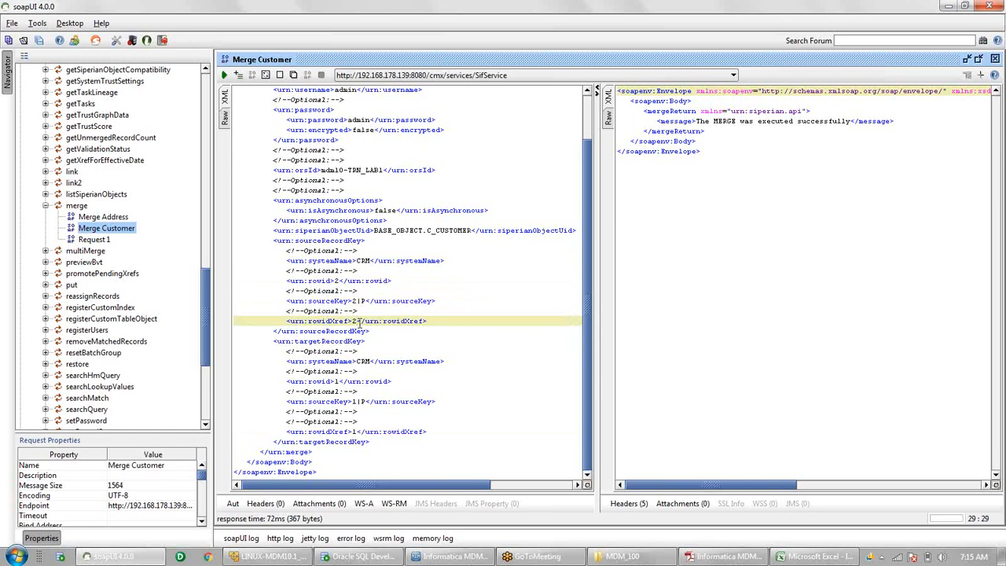
left_click(224, 75)
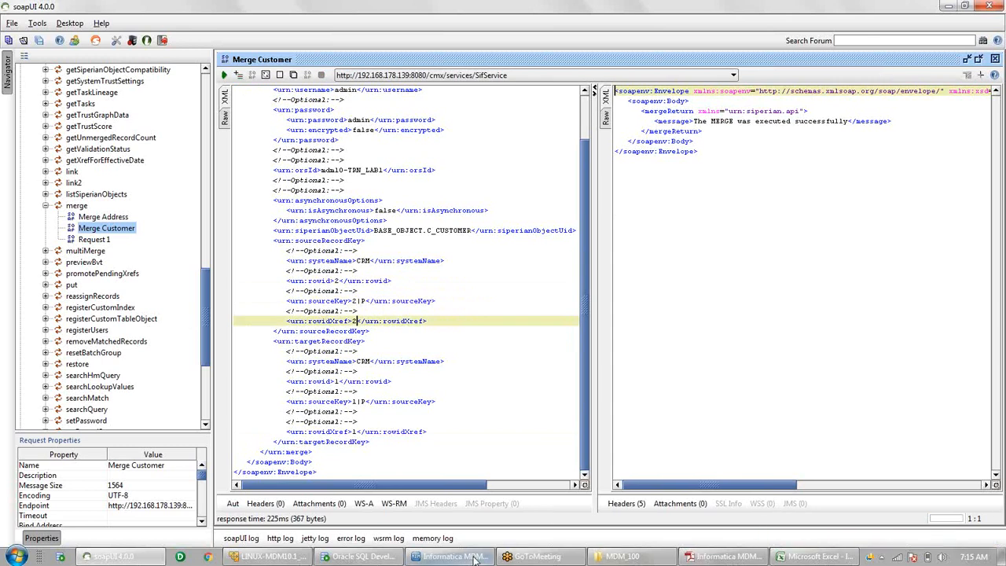
- Reload the Data Manager search, open customer ROWID 1, and inspect its CRM cross-references 2 and 5
mouse_move(474, 558)
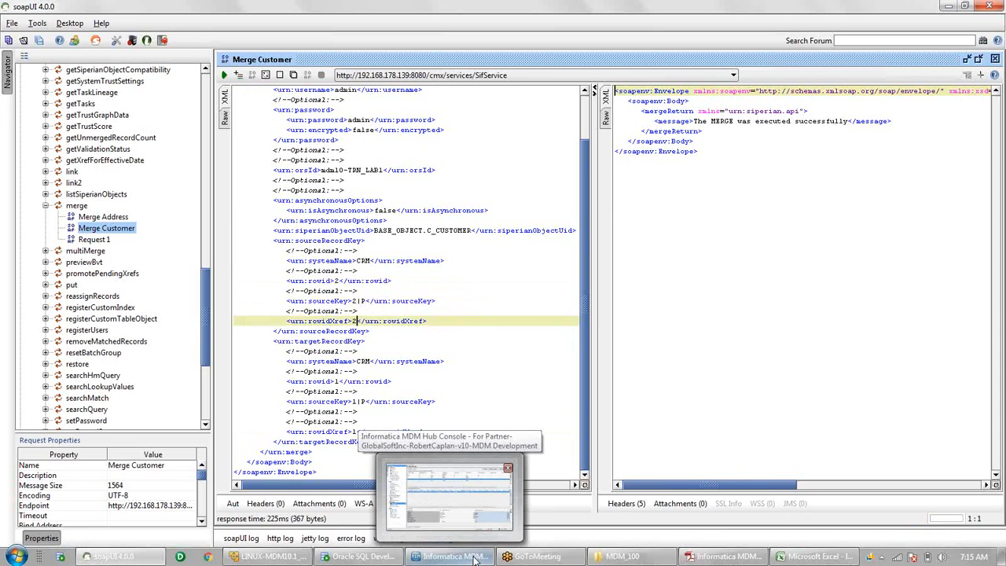
left_click(474, 557)
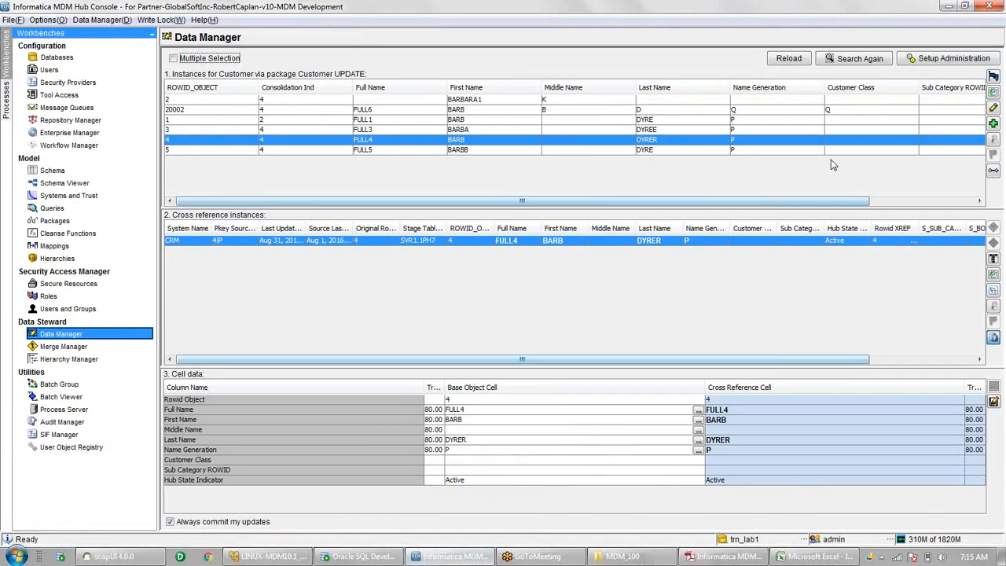
left_click(789, 59)
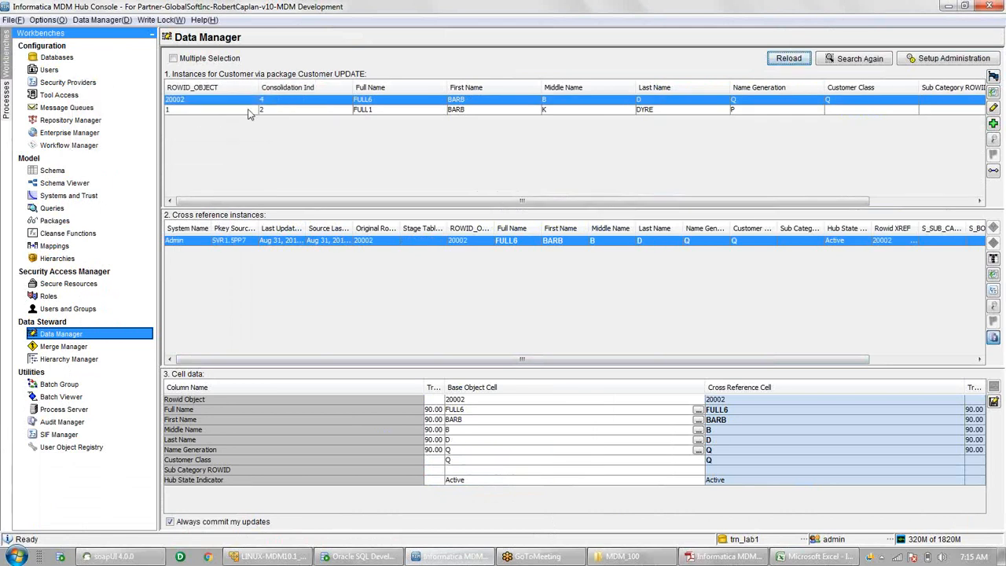
left_click(248, 110)
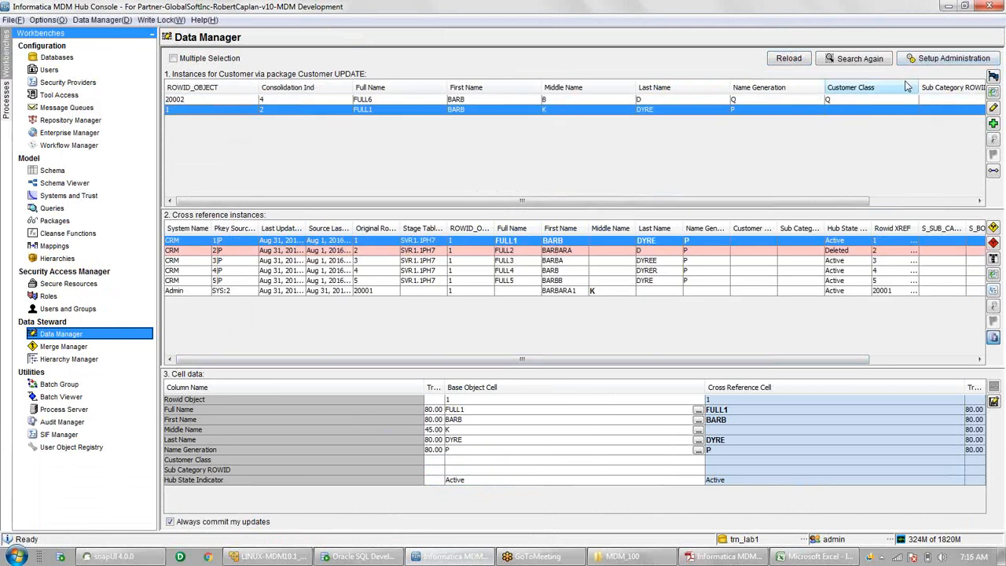
left_click(378, 251)
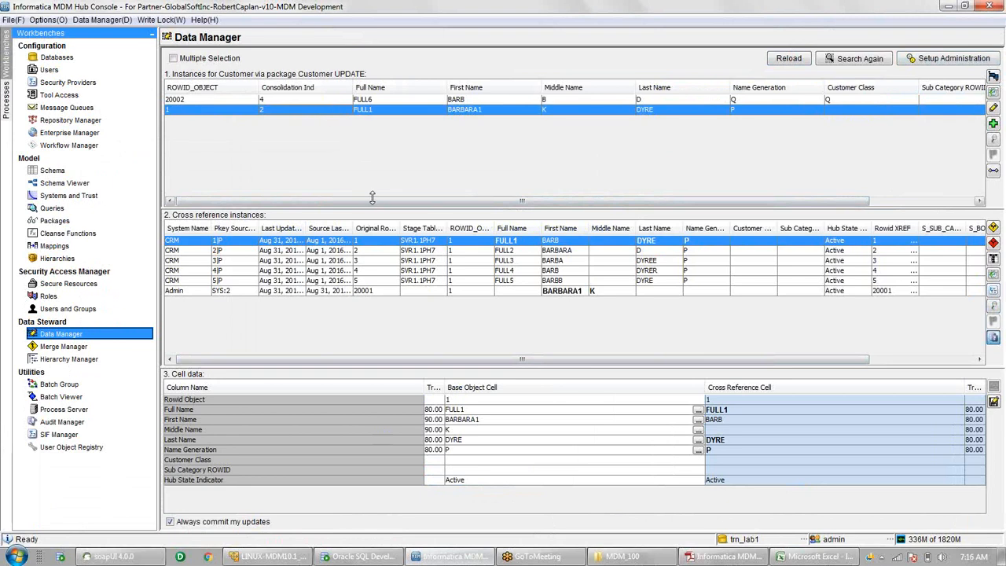
left_click(359, 281)
key("Up")
key("Up")
key("Up")
key("Up")
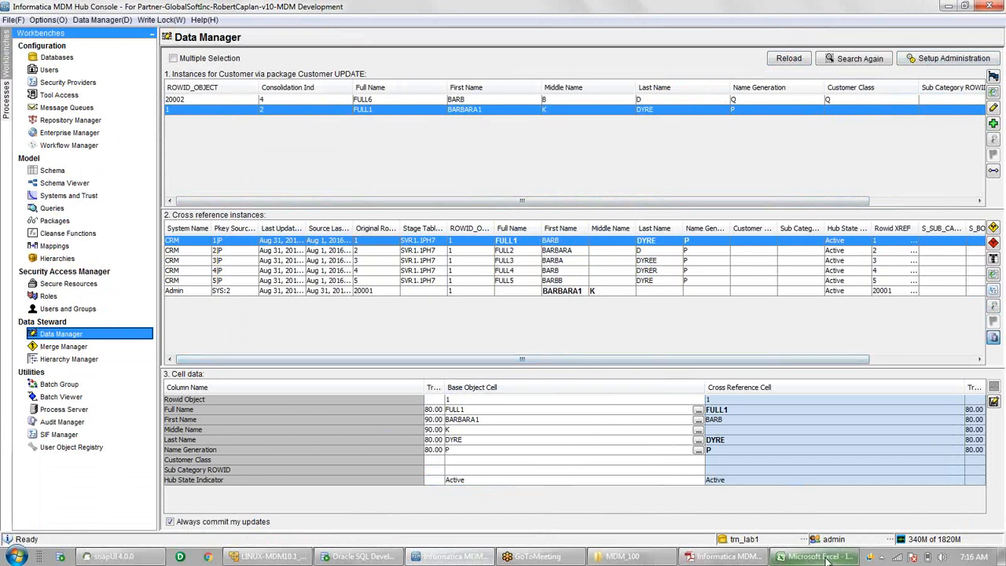
- Narrow columns B and D of the Senarios sheet
mouse_move(827, 559)
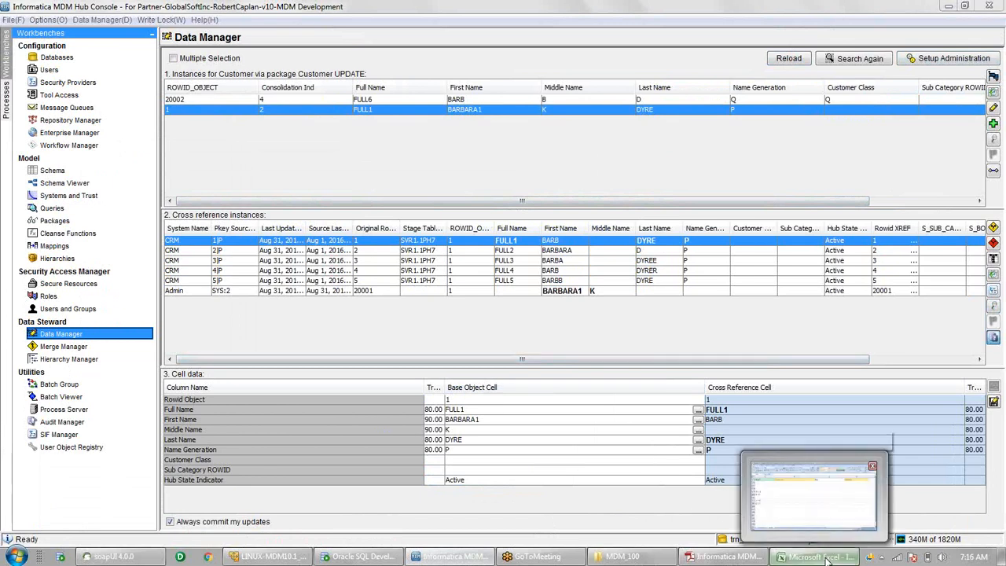
left_click(828, 559)
key("Right")
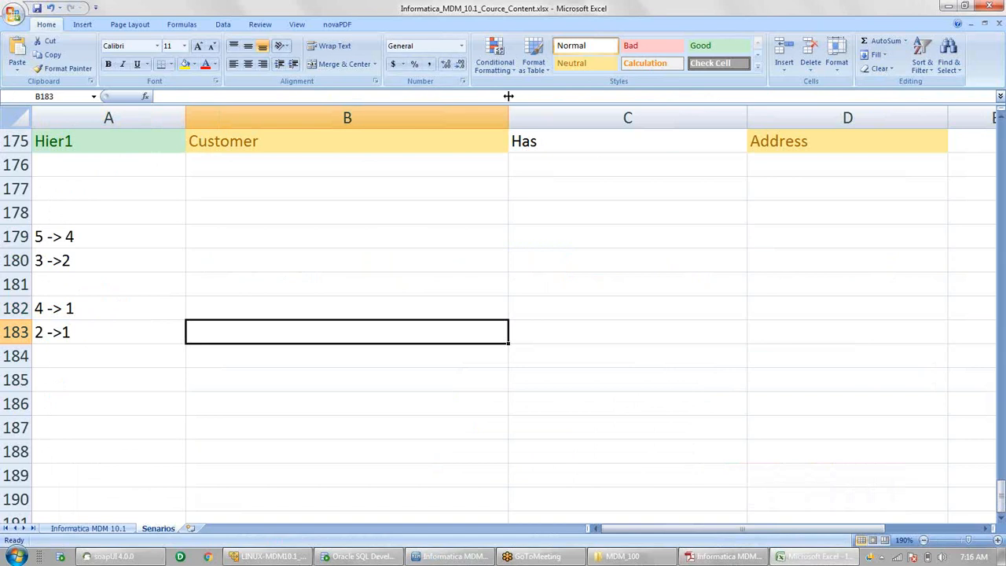
left_click_drag(509, 116, 375, 116)
left_click_drag(574, 117, 466, 128)
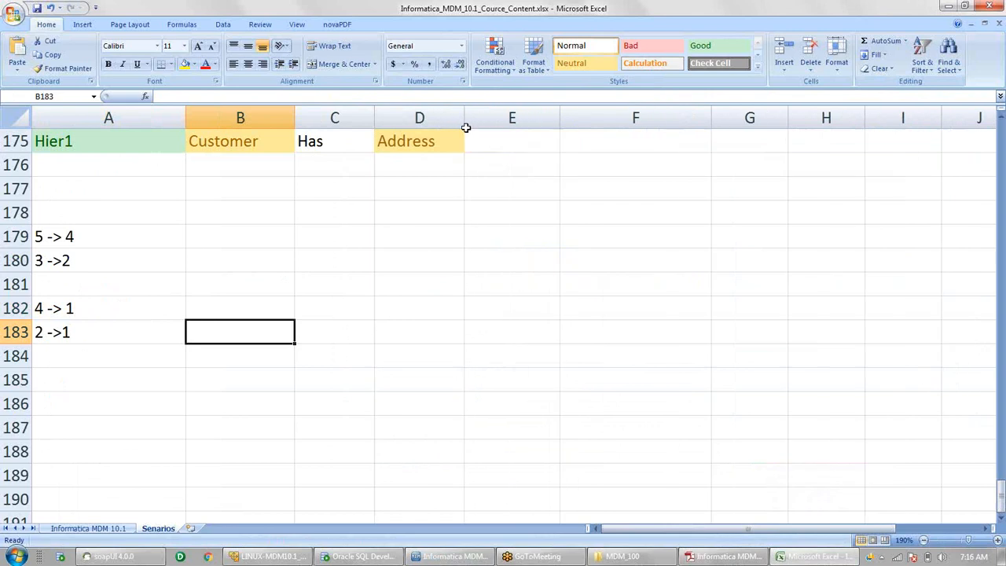
- Type trial values 1 and 4 in C181 and B182, then clear them again
left_click(321, 285)
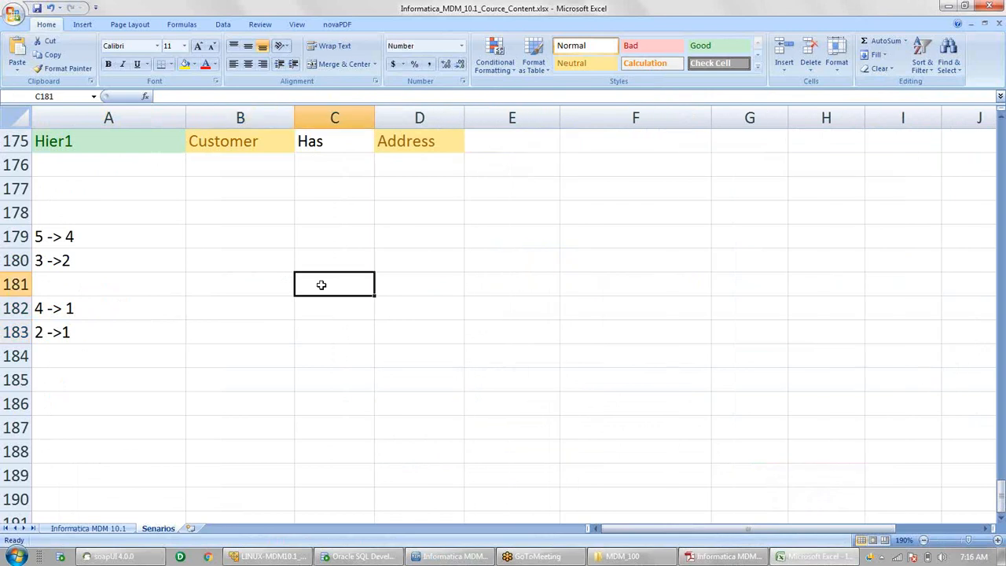
type("1")
left_click(279, 314)
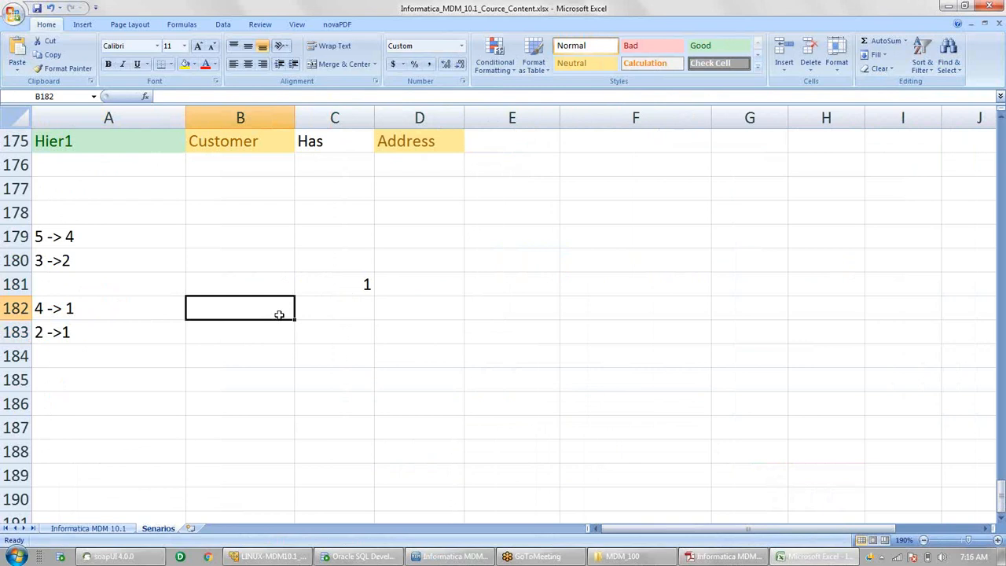
type("4")
left_click(413, 307)
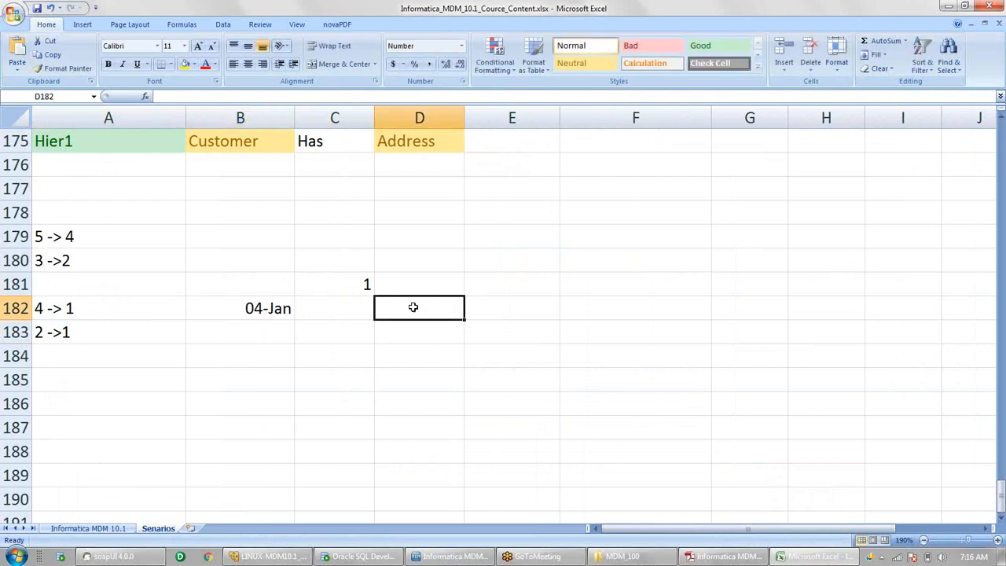
left_click(272, 317)
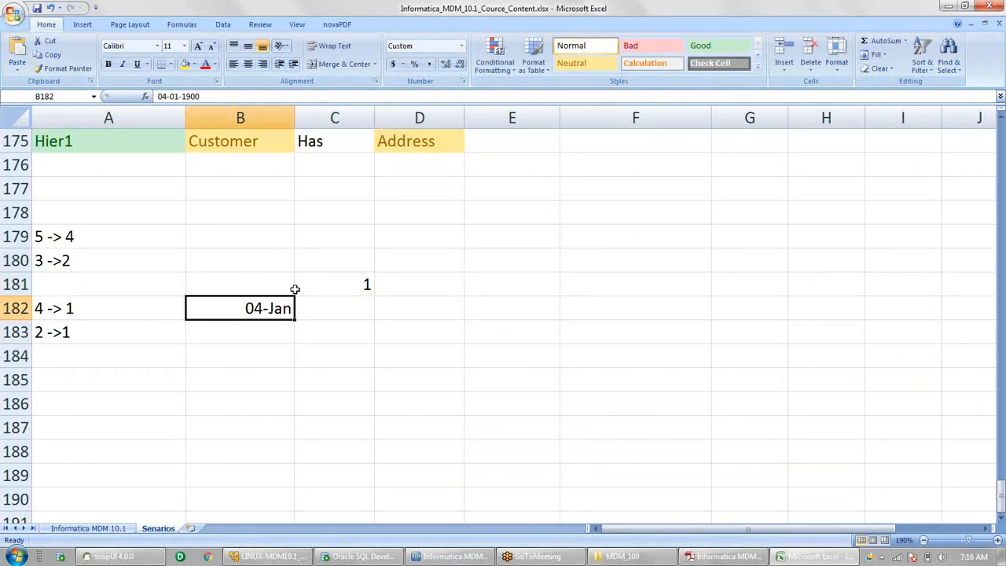
key("Delete")
left_click(338, 293)
key("Delete")
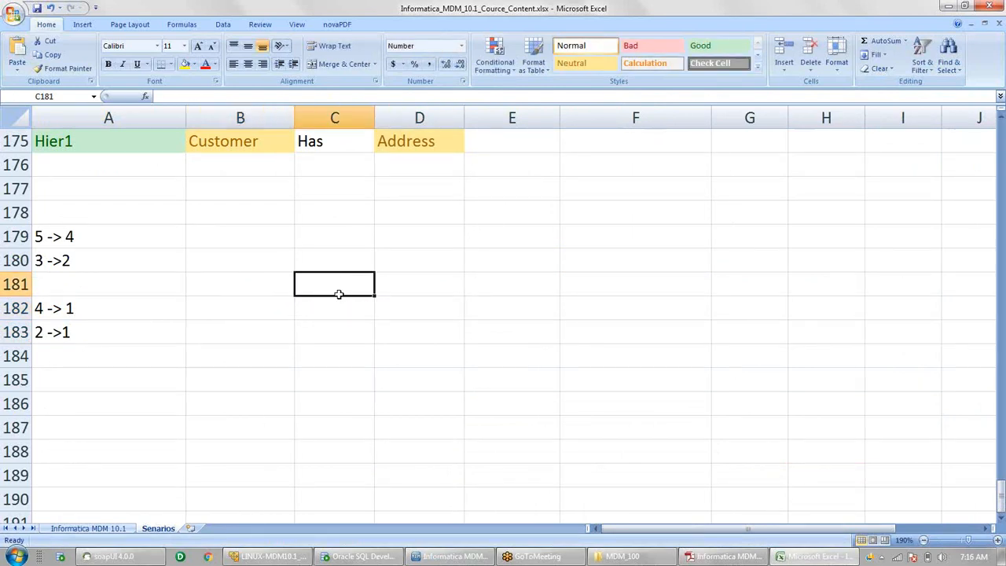
- Enter 1 in G181, 4 and 2 in F182/H182, and 5 and 3 in F183/H183
left_click(718, 286)
type("1")
left_click(680, 310)
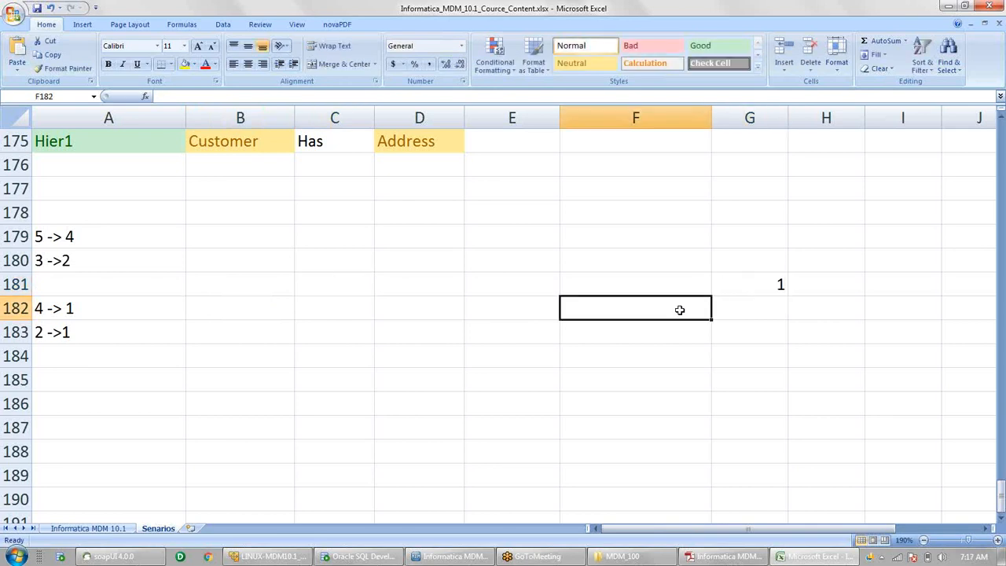
type("4")
left_click(752, 308)
left_click(816, 305)
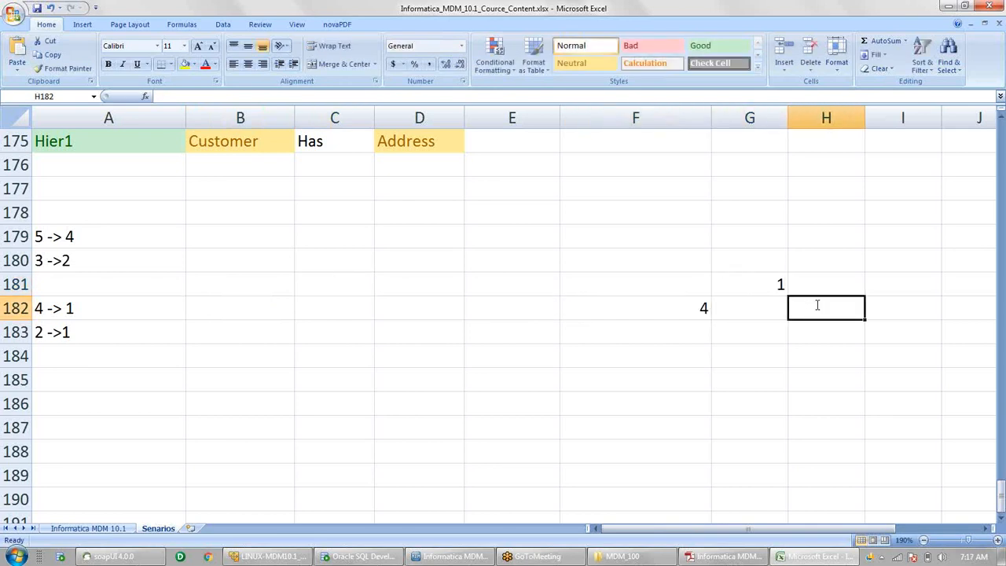
type("2")
left_click(671, 330)
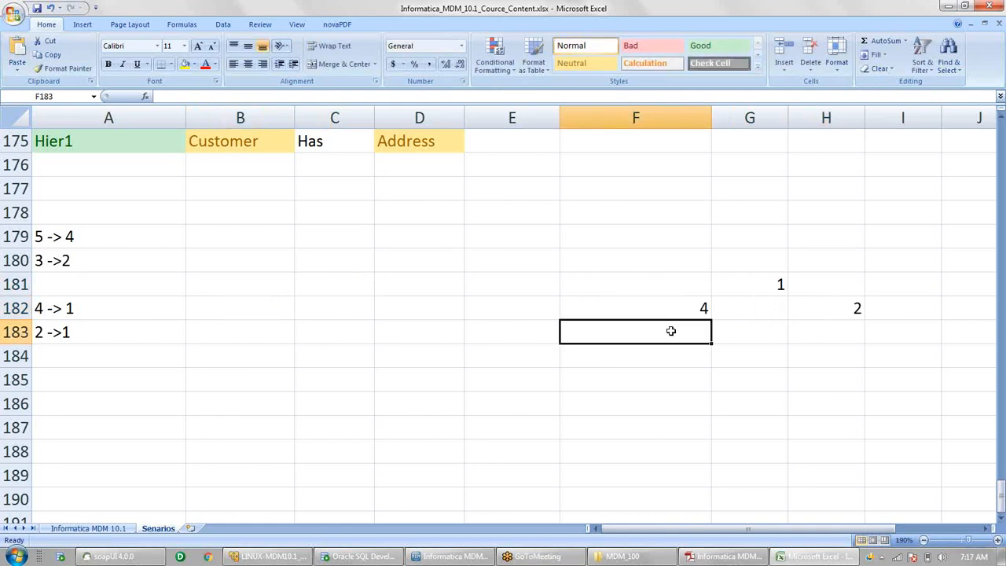
type("5")
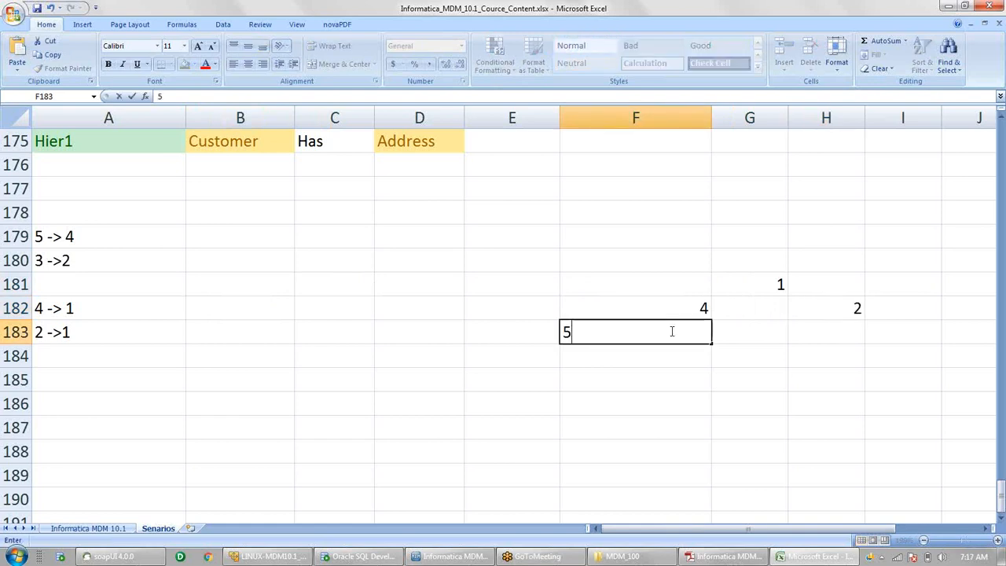
left_click(739, 333)
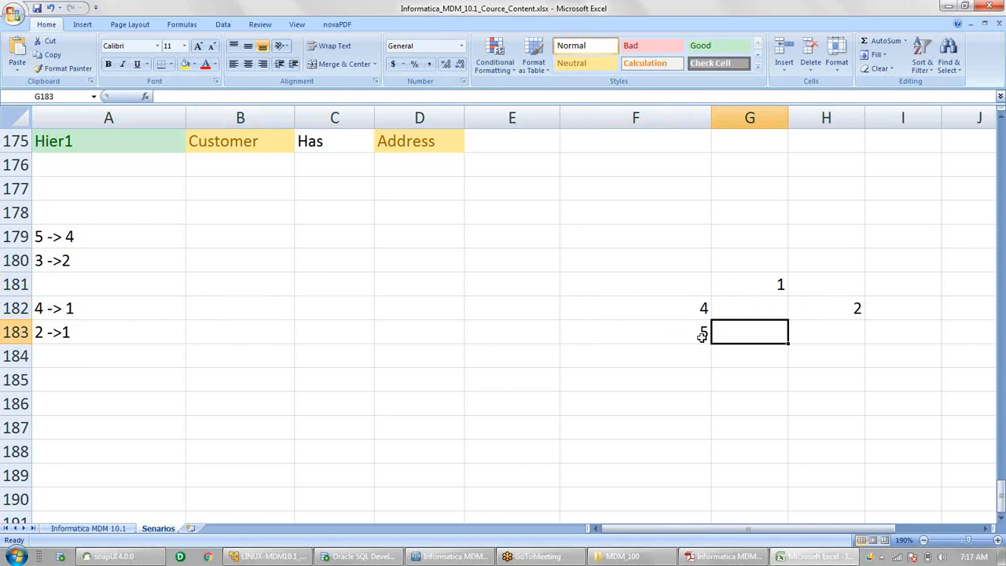
left_click(833, 331)
type("3")
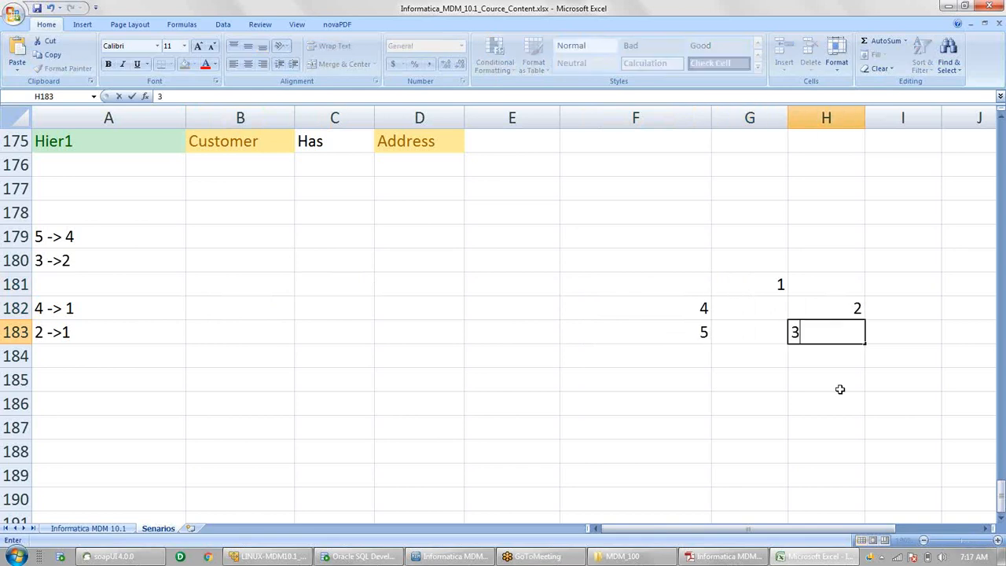
left_click(839, 389)
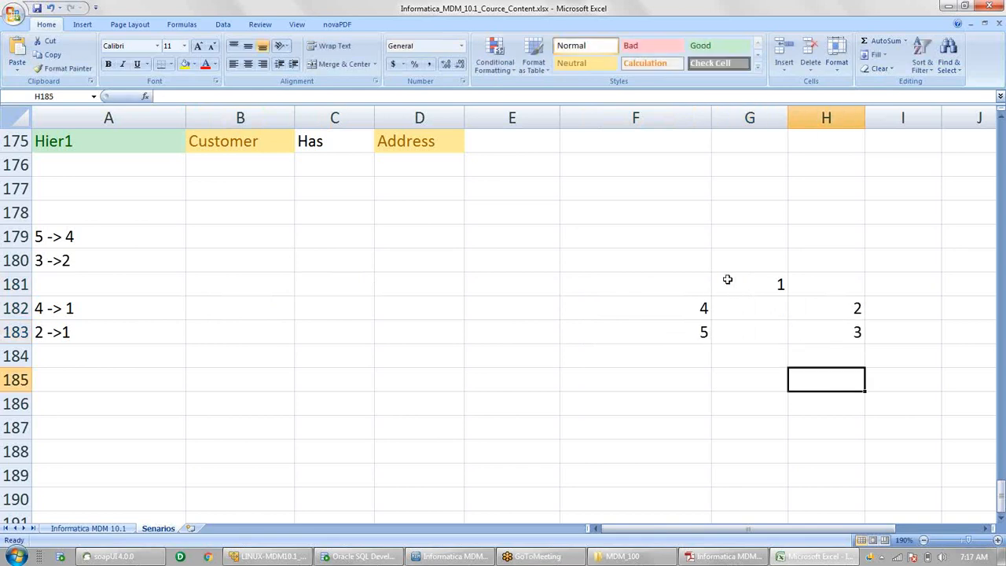
left_click_drag(680, 288, 830, 332)
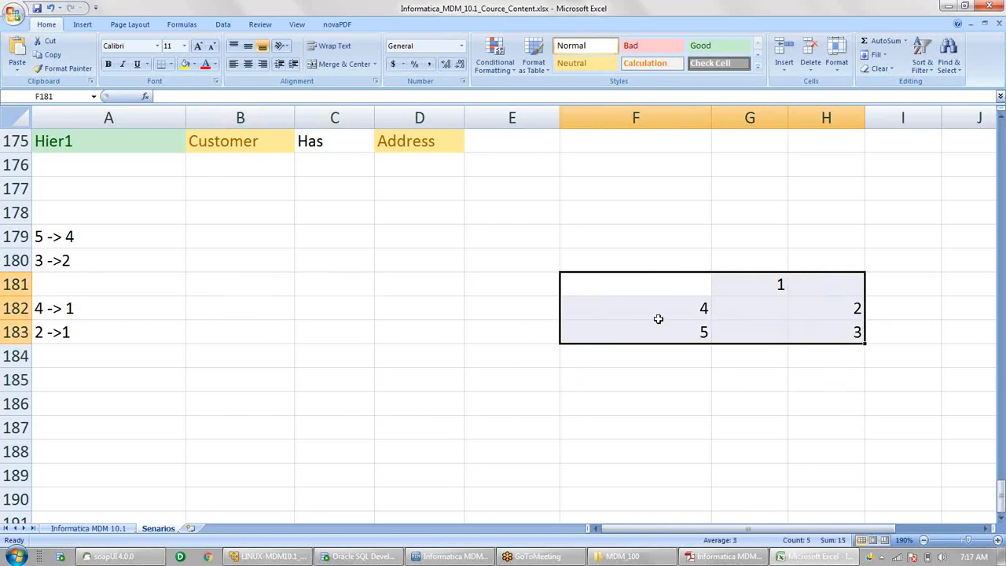
left_click(763, 284)
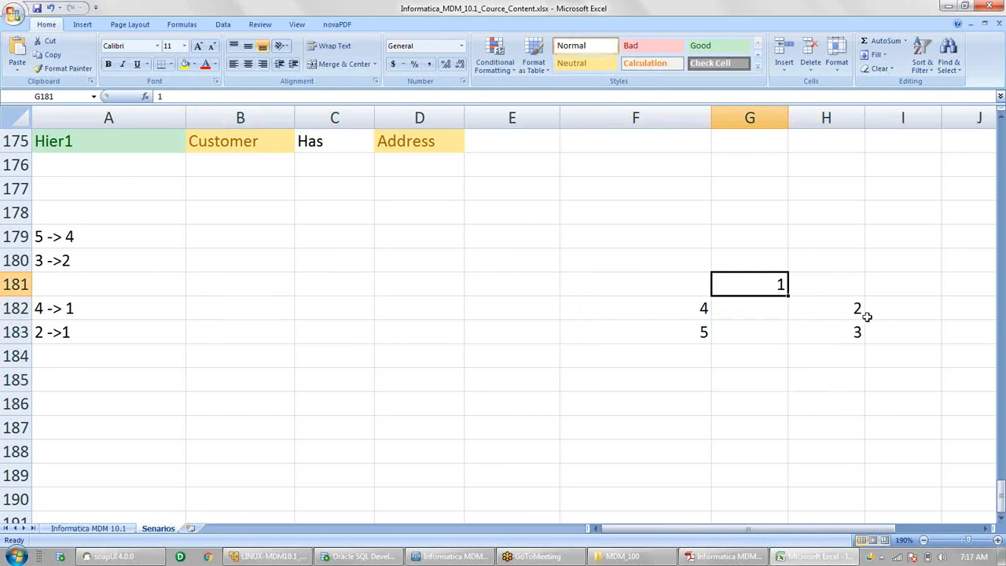
left_click(833, 308)
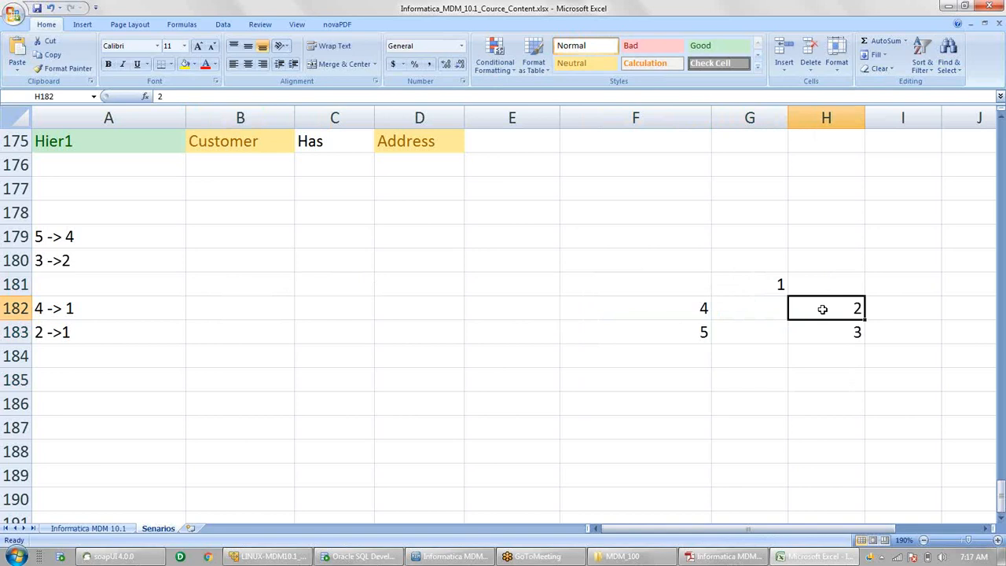
left_click(921, 285)
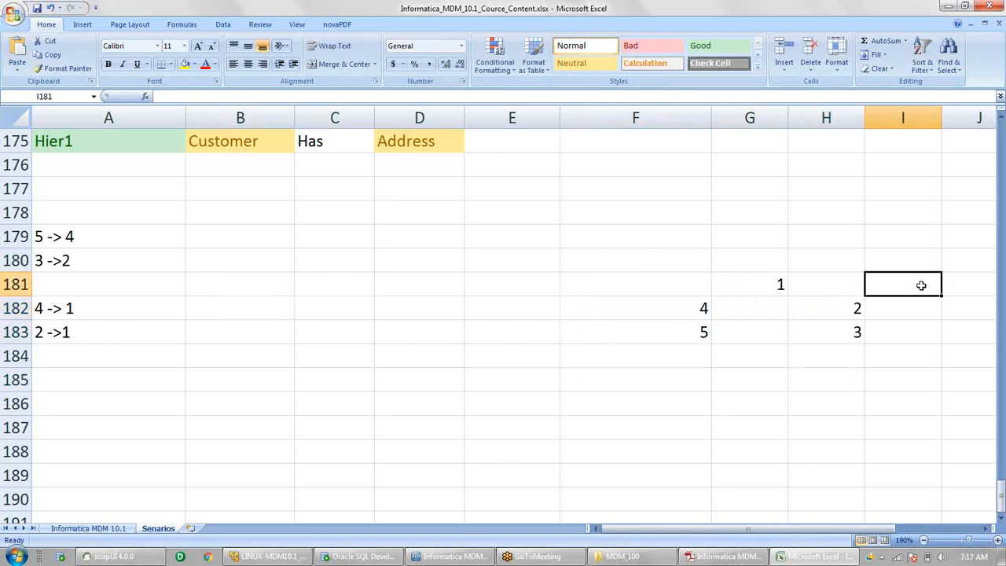
left_click(842, 333)
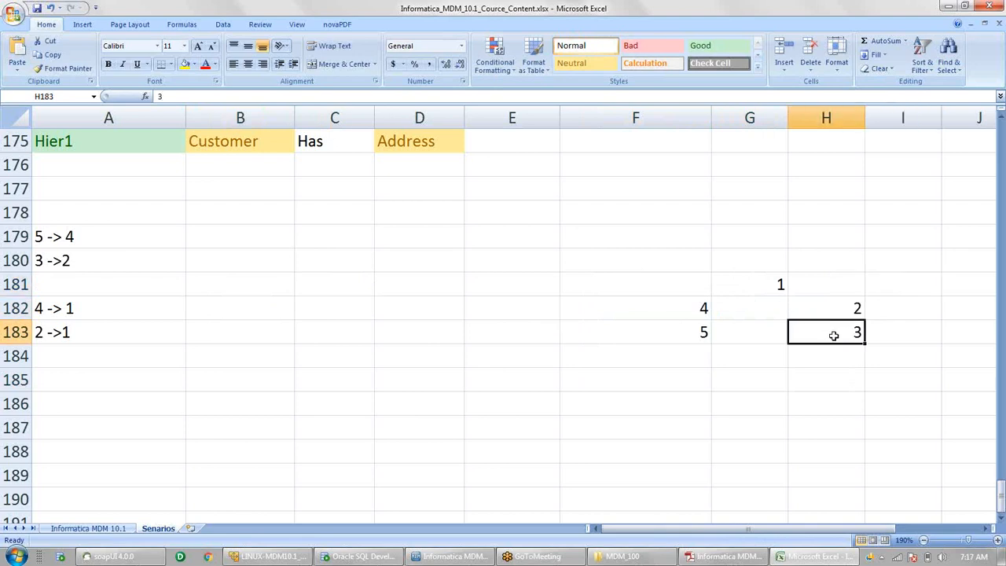
left_click(1000, 520)
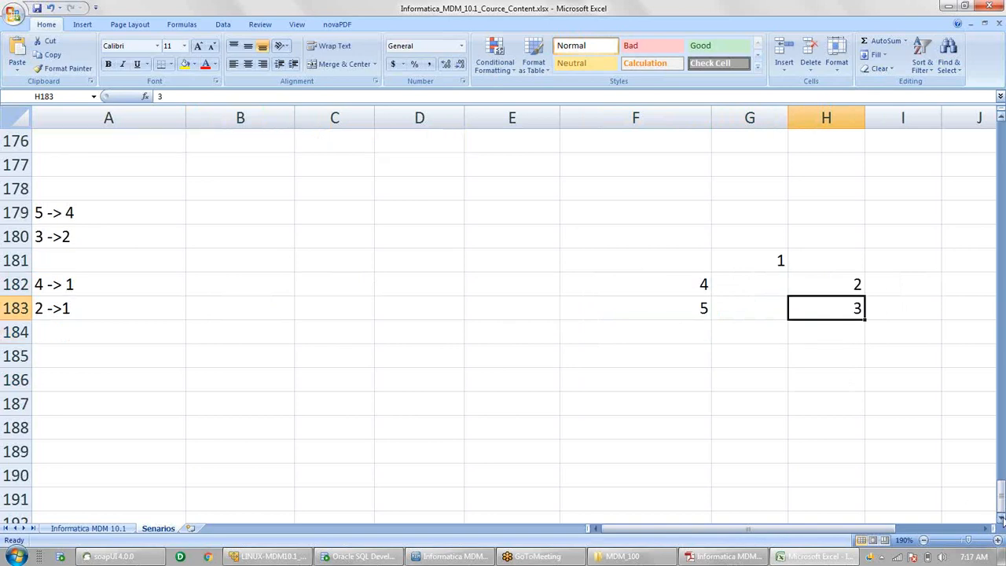
left_click(1000, 520)
left_click(1000, 520)
left_click(1000, 520)
left_click(852, 214)
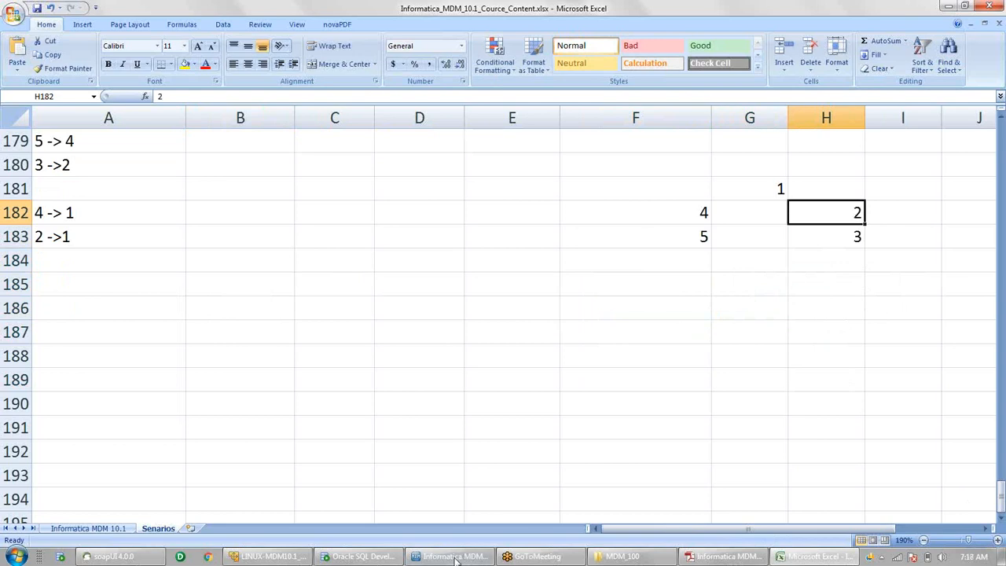
mouse_move(455, 560)
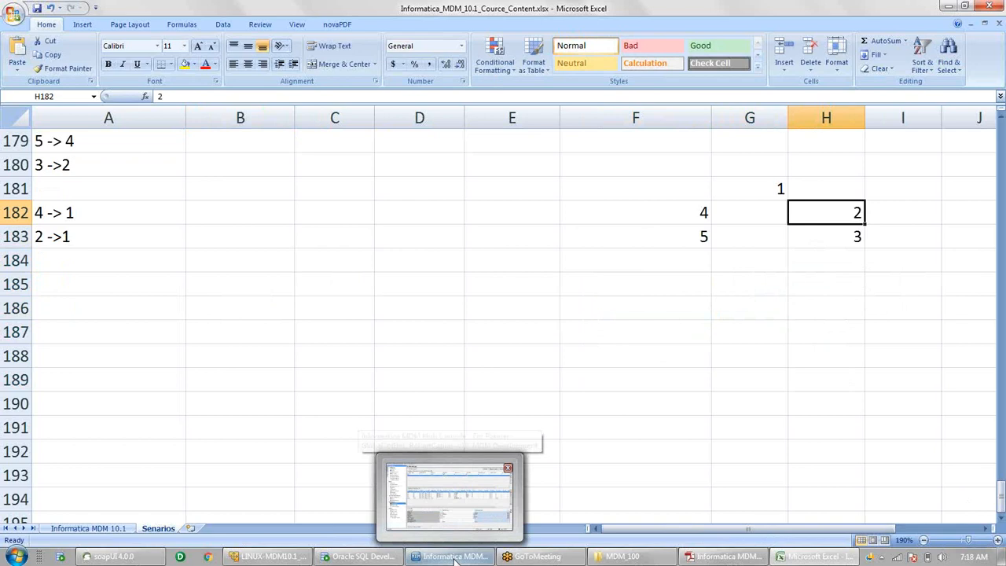
- Return to the Data Manager showing customer FULL1's cross-references and select the FULL2 row
left_click(455, 558)
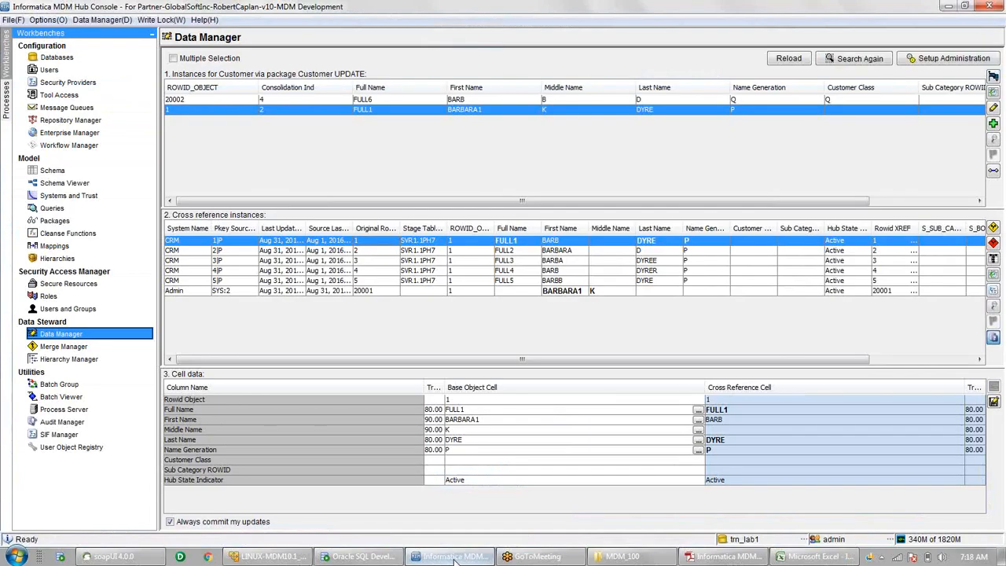
left_click(455, 558)
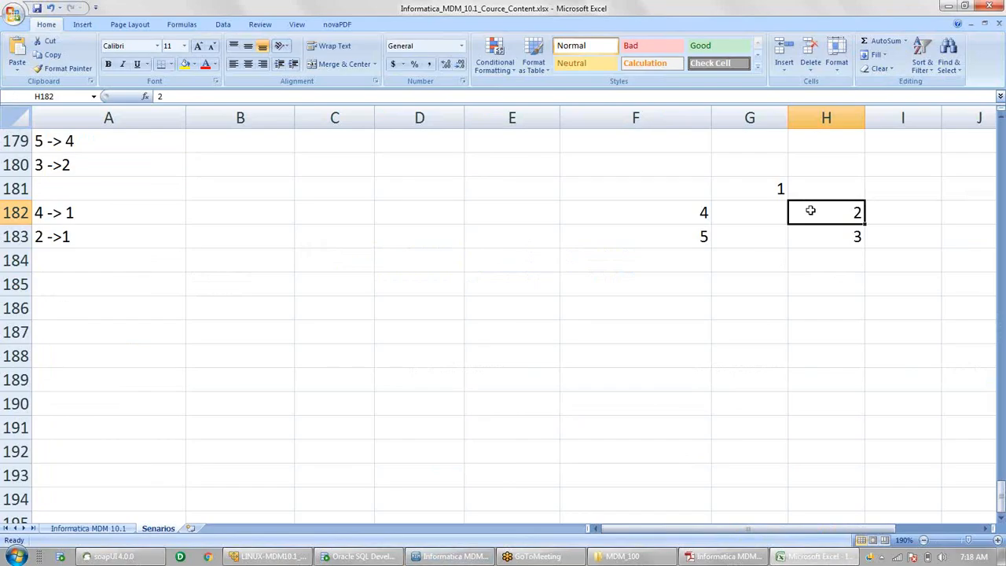
key("alt+Tab")
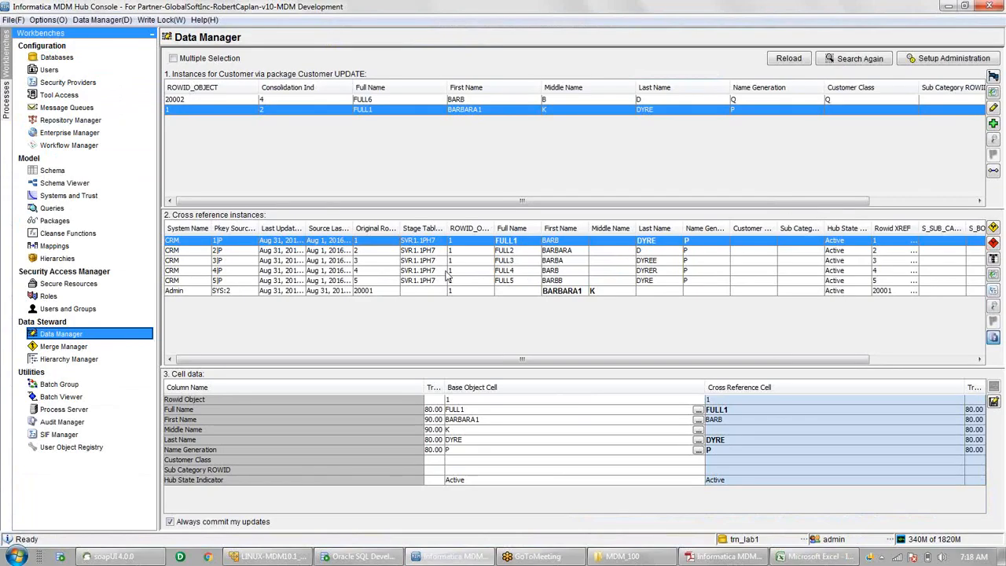
left_click(361, 250)
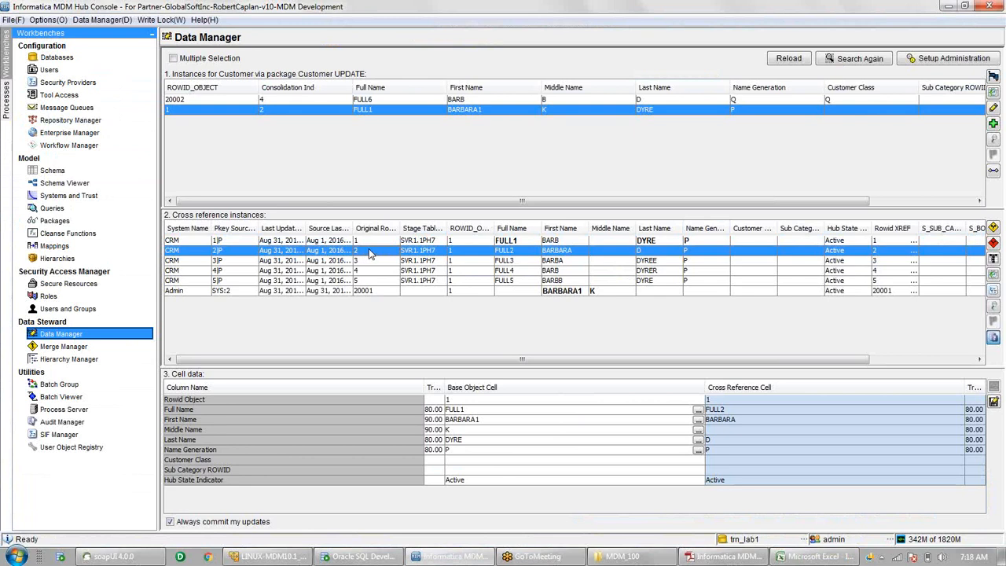
- Unmerge FULL2 from customer record 1 and reload so it appears as record 2
left_click(993, 227)
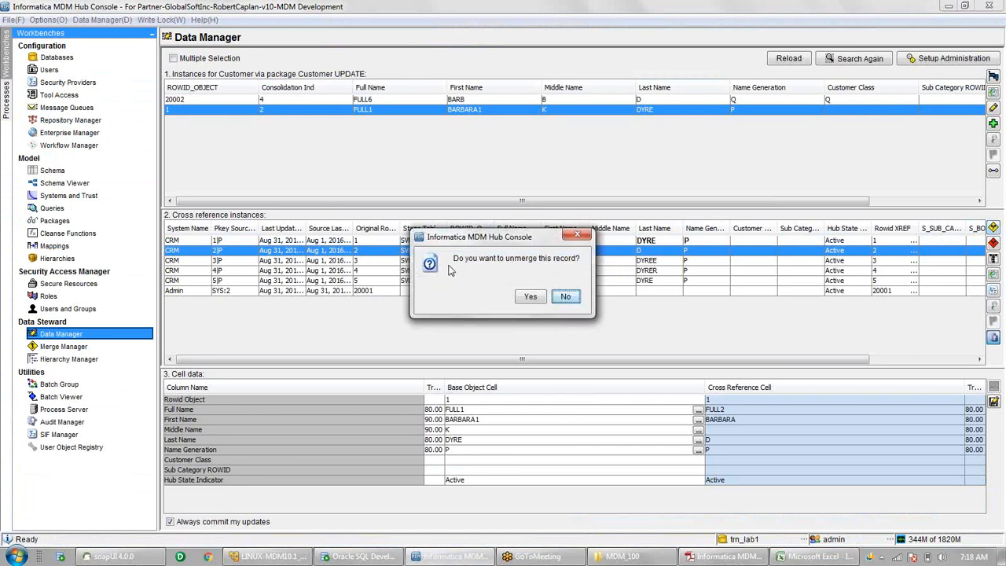
left_click(528, 297)
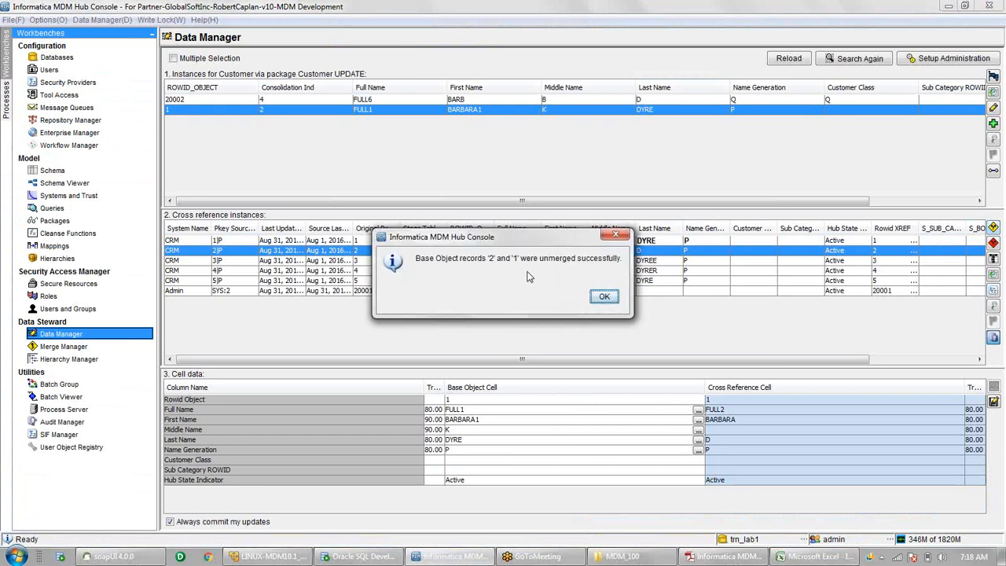
left_click(605, 298)
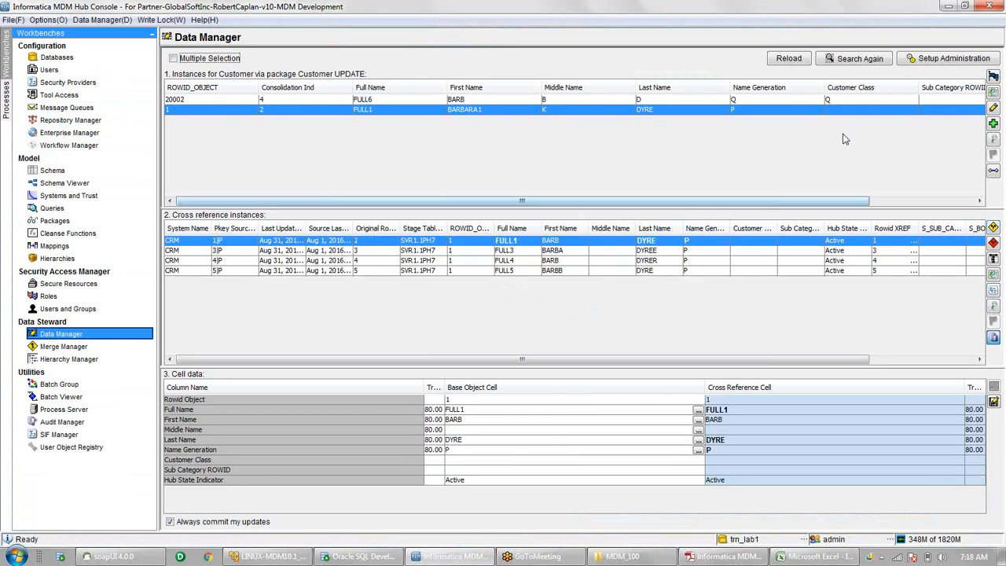
left_click(795, 61)
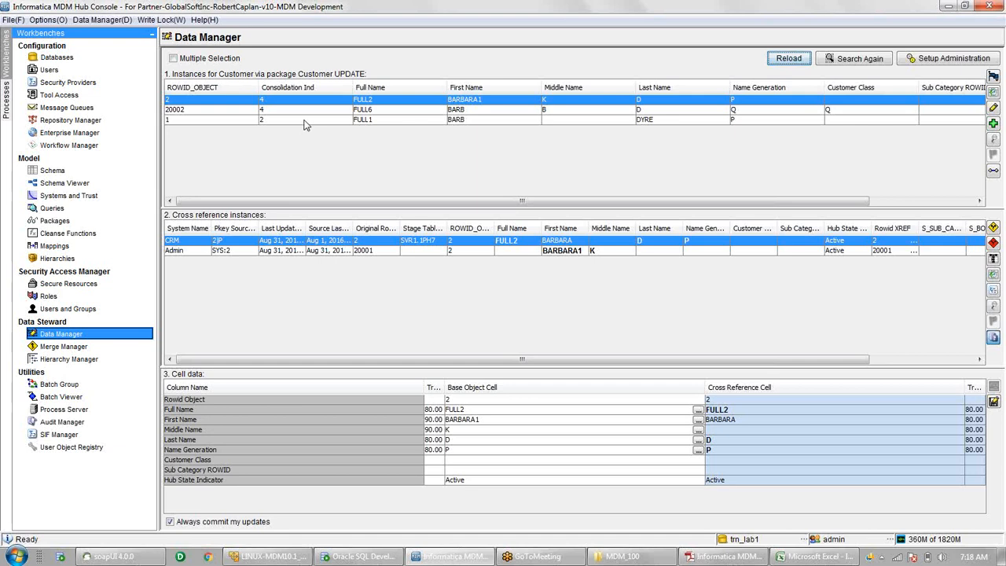
- Select customer ROWID 1 and its FULL3 cross-reference among FULL1, FULL3, FULL4 and FULL5
left_click(305, 122)
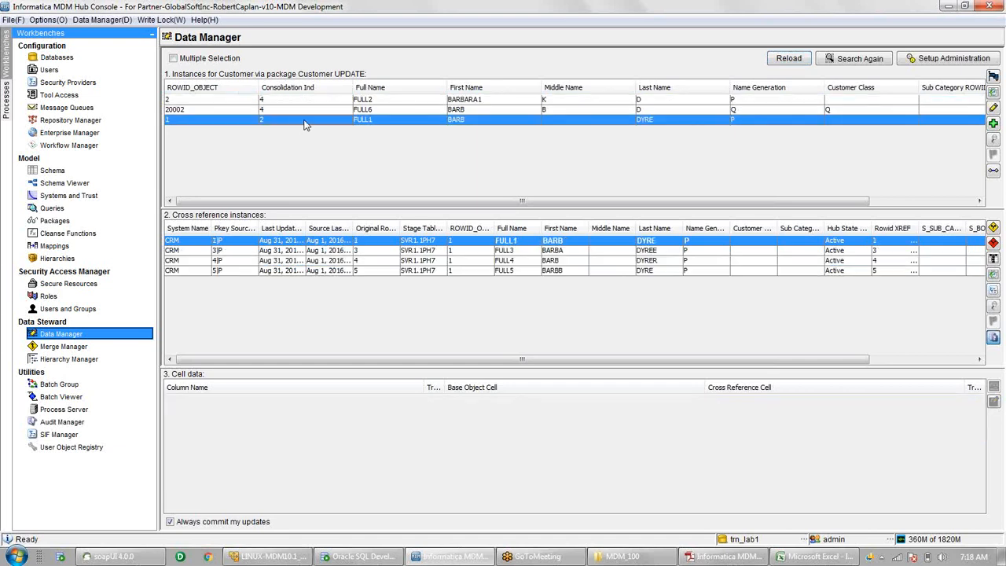
left_click(376, 251)
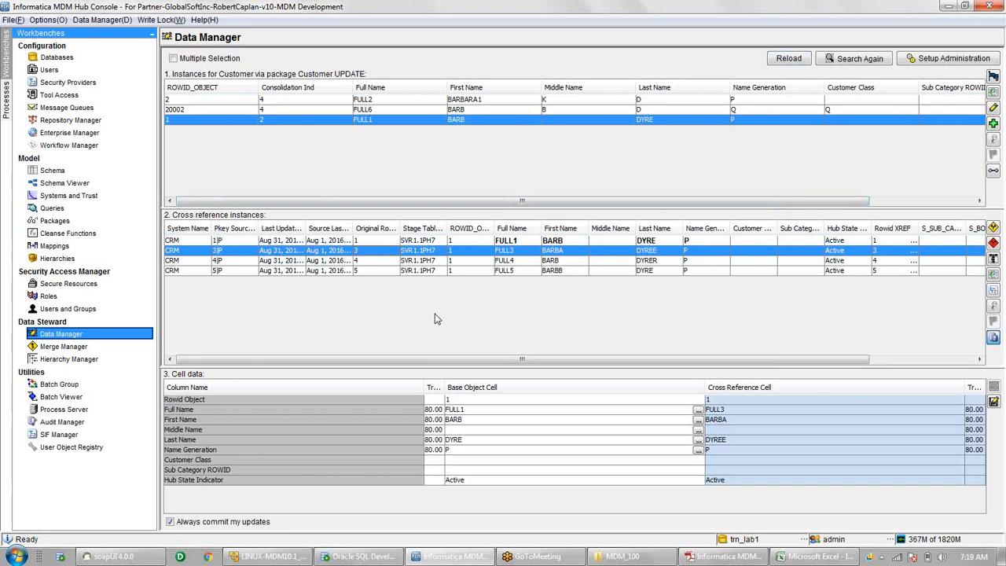
key("alt+Tab")
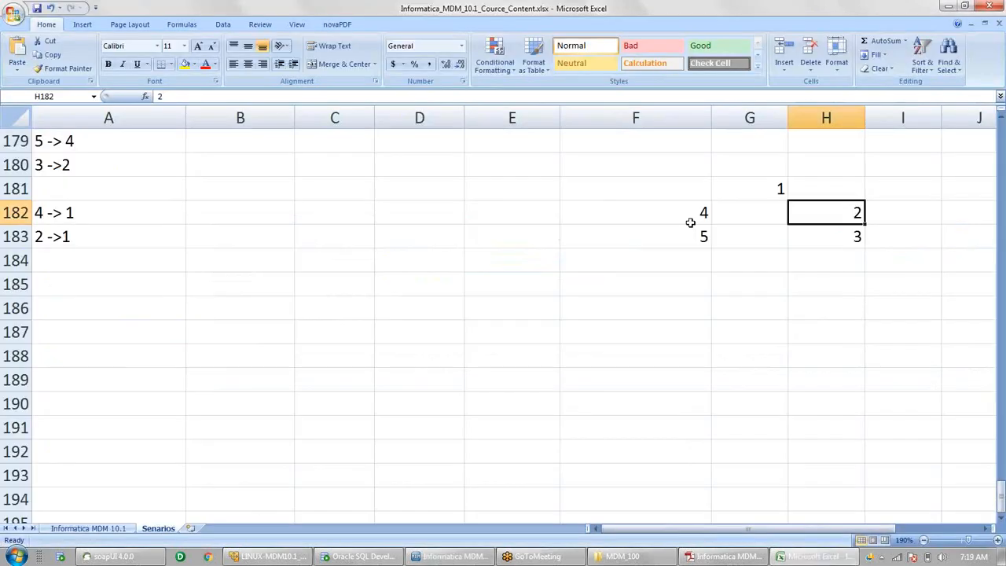
left_click(689, 222)
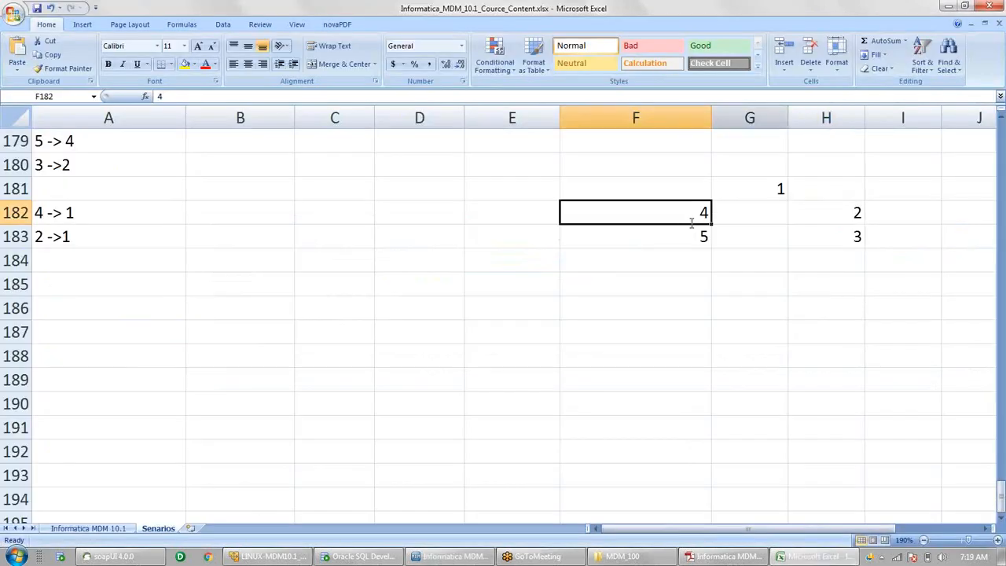
left_click(847, 18)
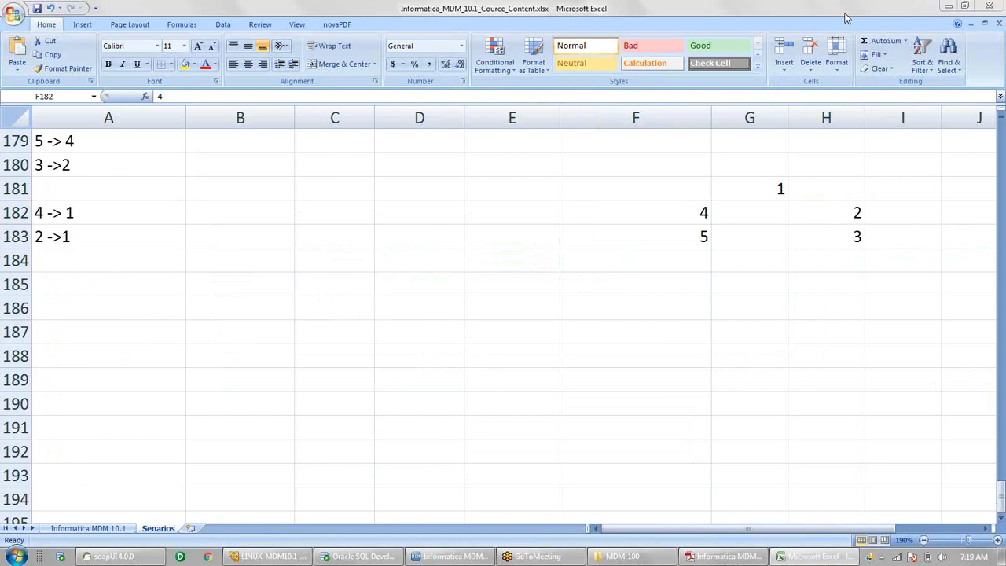
left_click(847, 18)
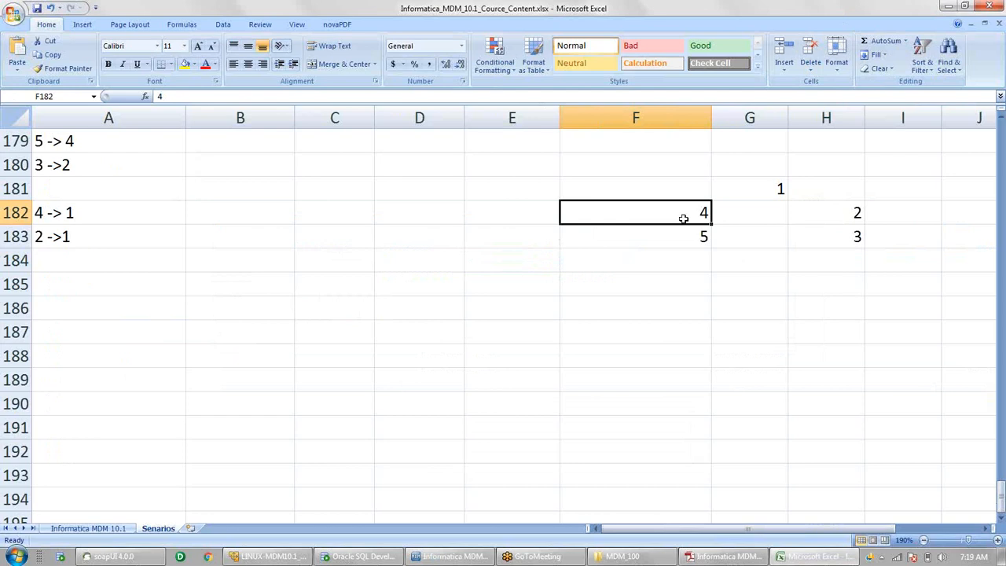
key("alt")
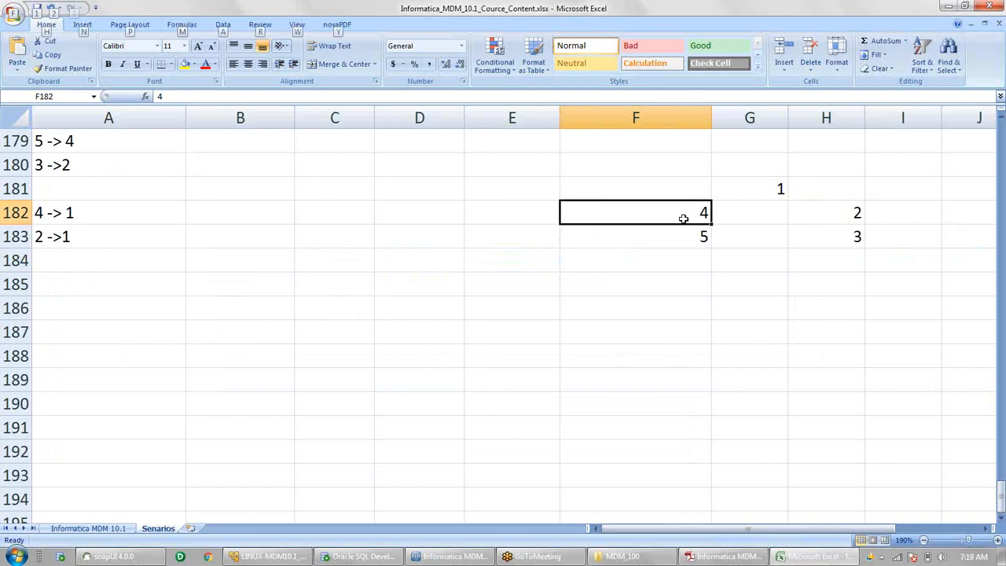
key("alt+Tab")
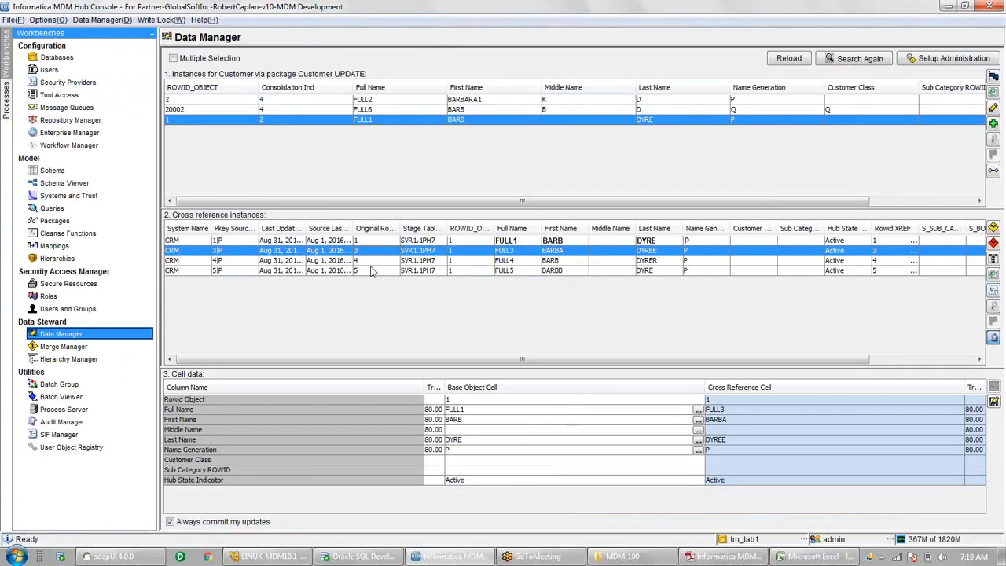
- Tree-unmerge FULL4 and FULL5 beneath it from customer record 1
left_click(372, 261)
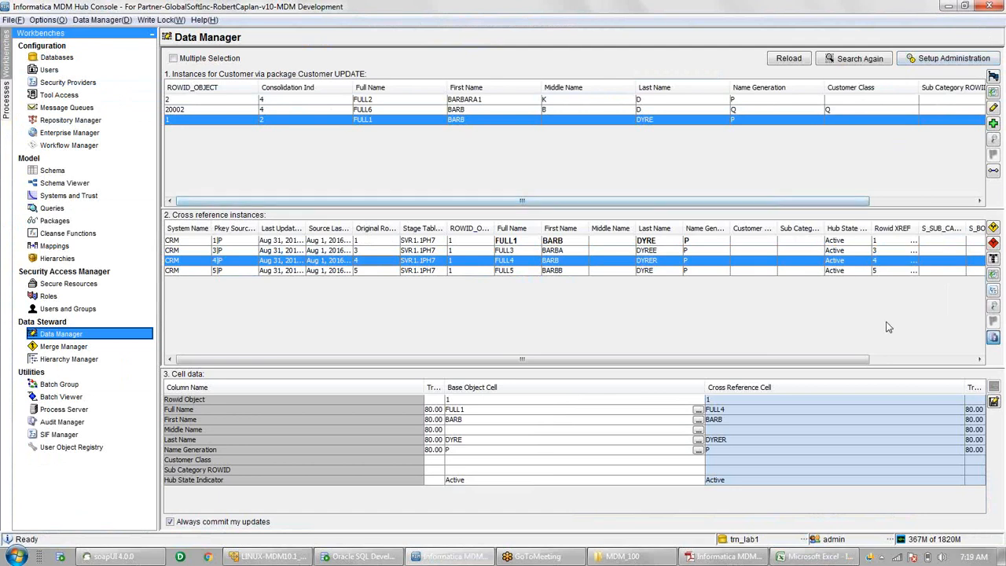
left_click(994, 244)
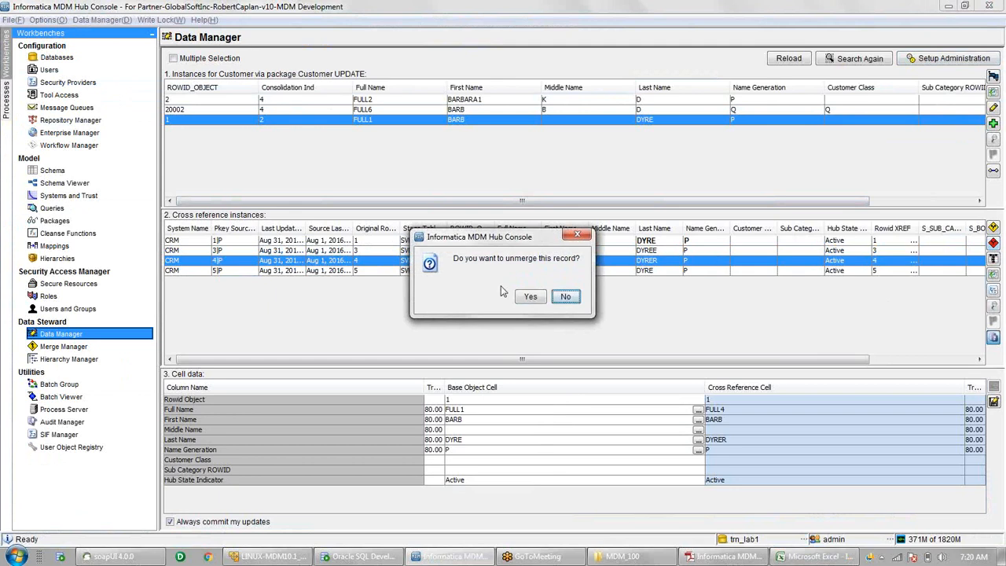
left_click(528, 298)
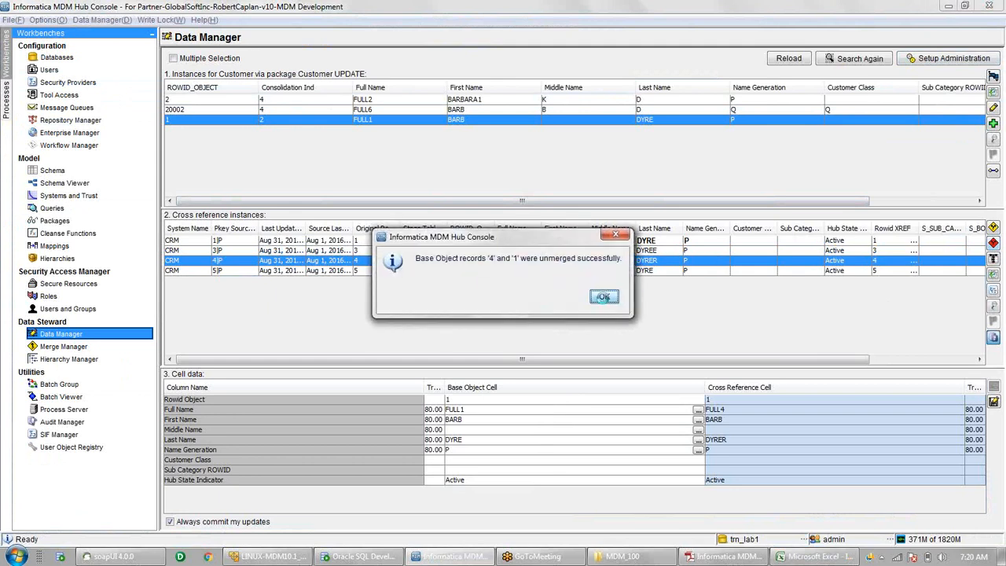
left_click(603, 297)
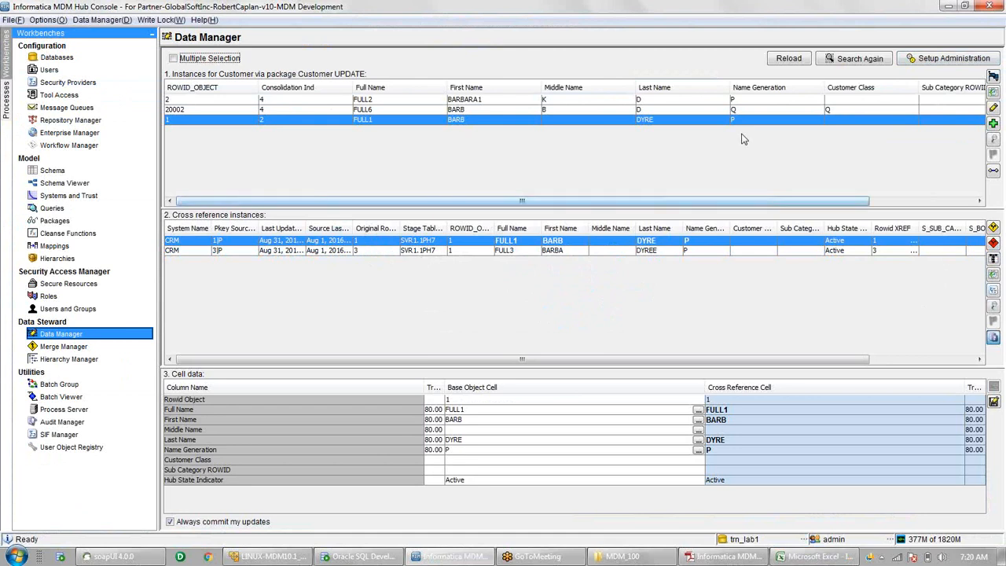
- Reload the customers and select the new record 4 holding FULL4 and FULL5
left_click(789, 58)
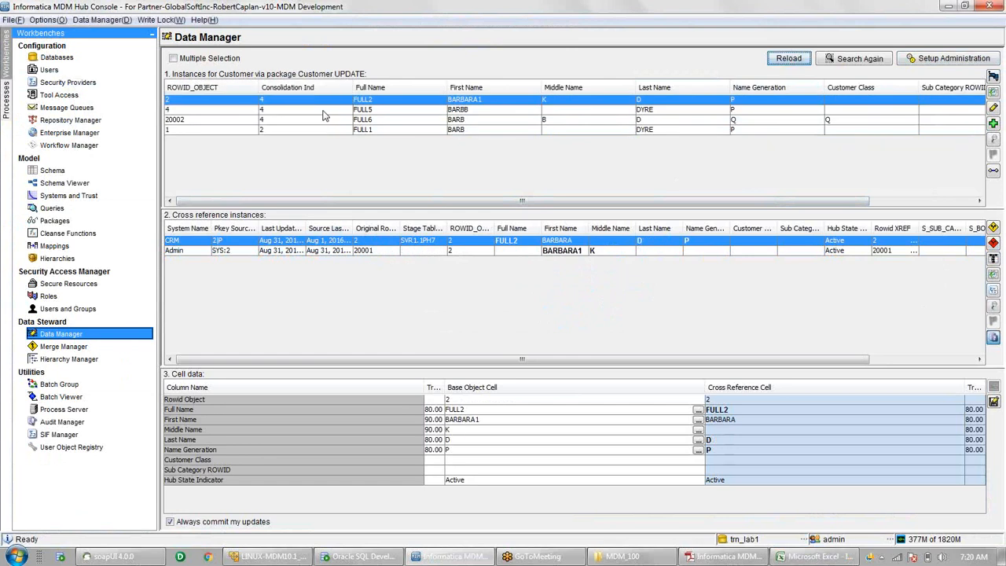
left_click(322, 110)
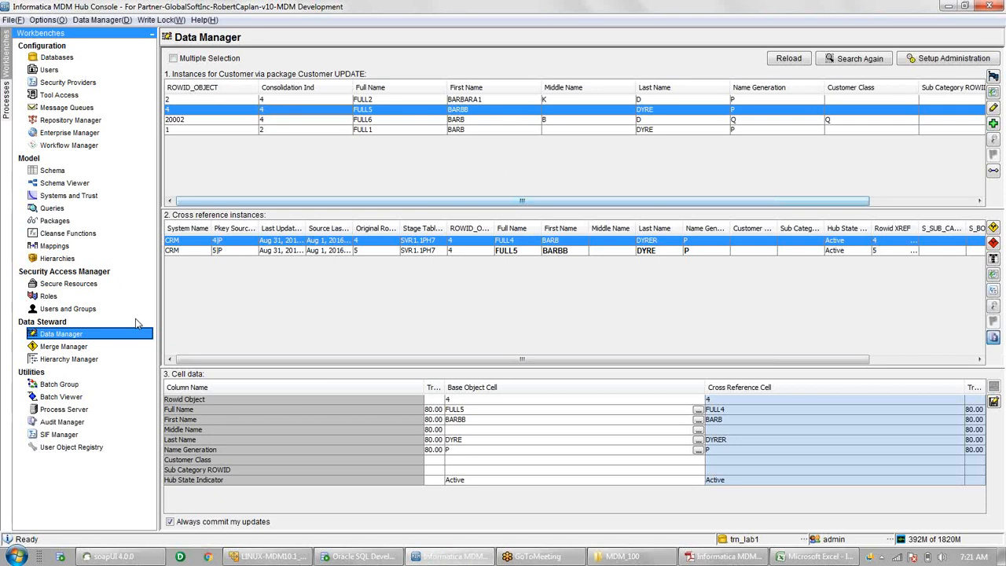
left_click(71, 398)
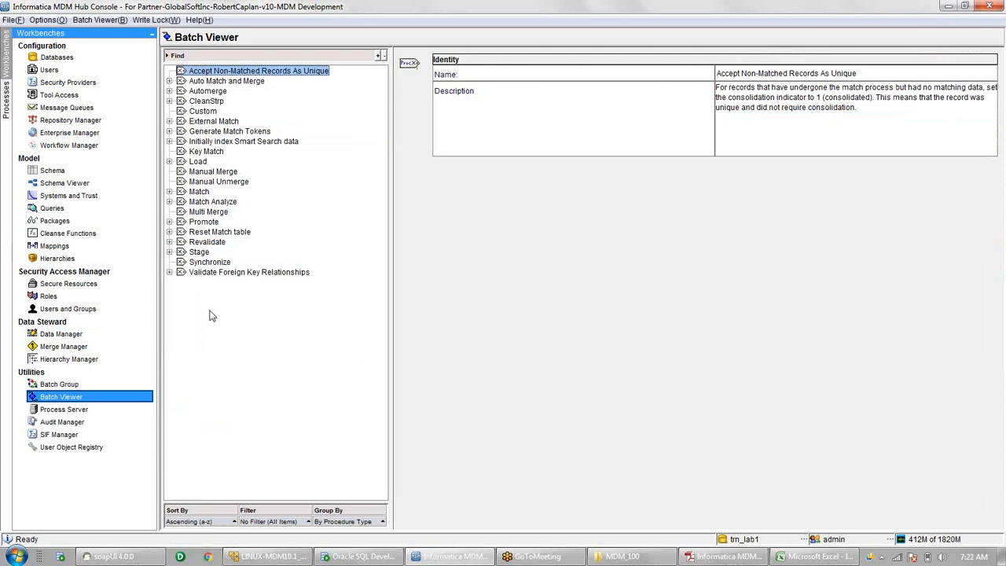
- Read the Batch Viewer descriptions of the Stage, Load and Generate Match Tokens jobs
left_click(198, 253)
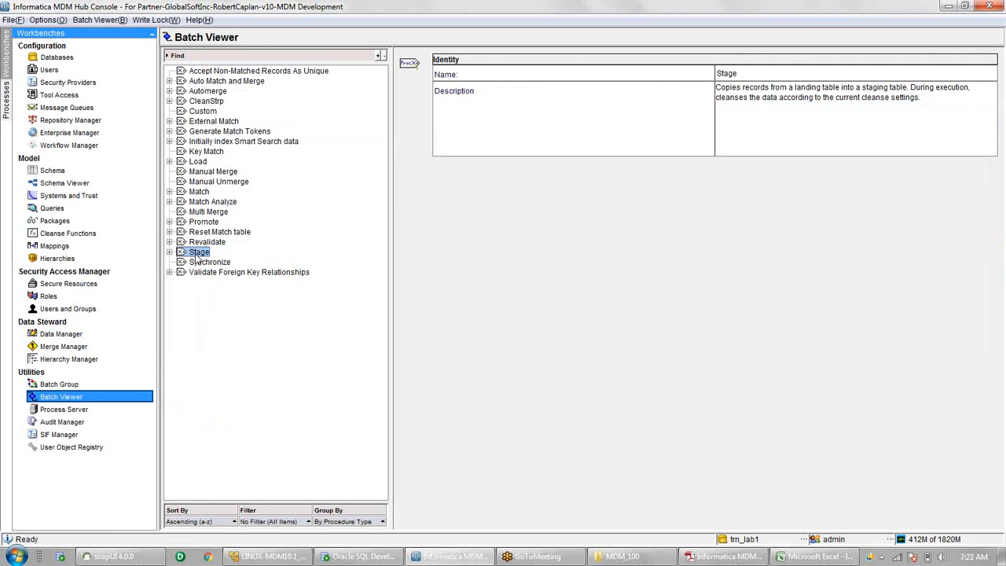
left_click(201, 162)
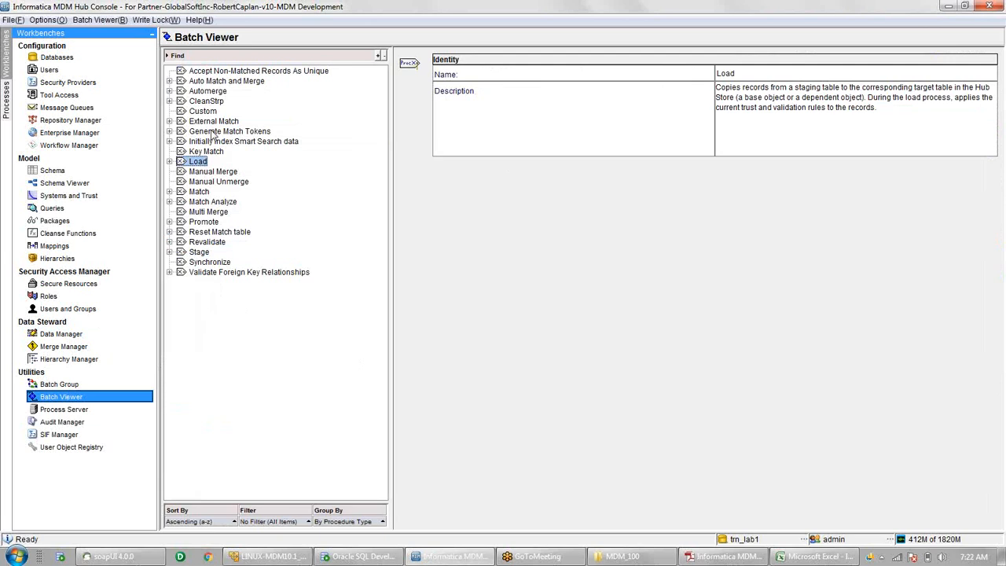
left_click(210, 131)
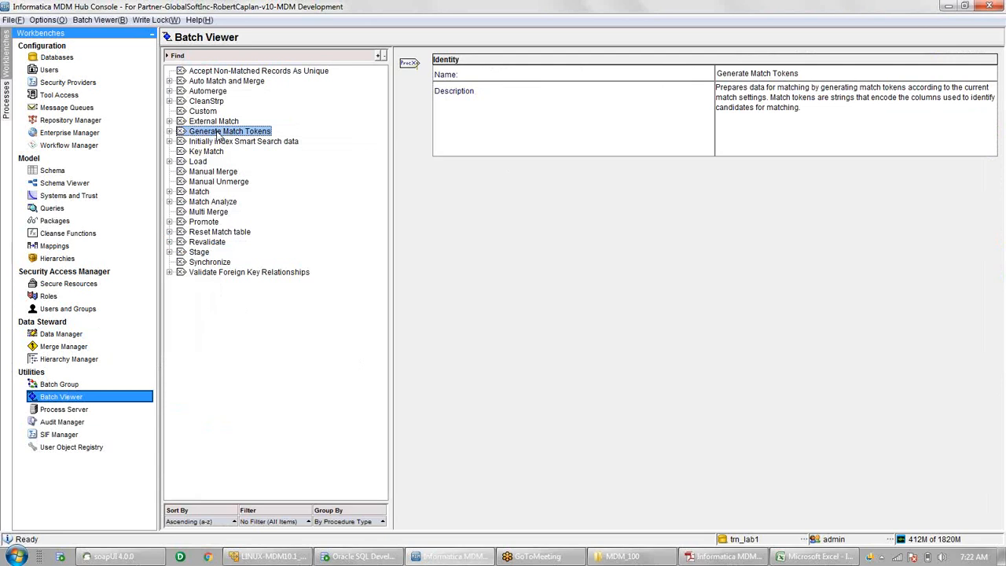
- Read the Match and Automerge job descriptions in the Batch Viewer
left_click(199, 192)
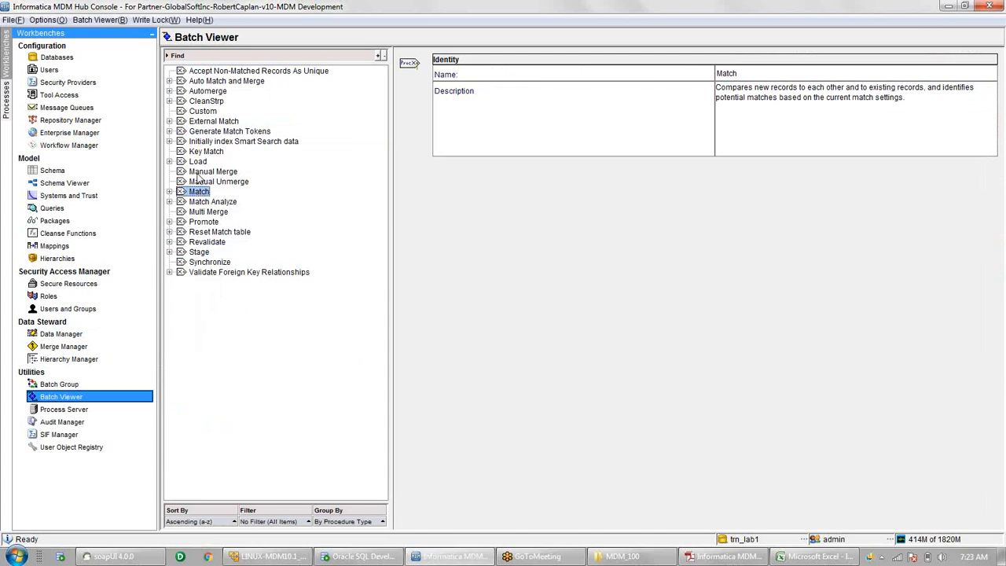
left_click(222, 135)
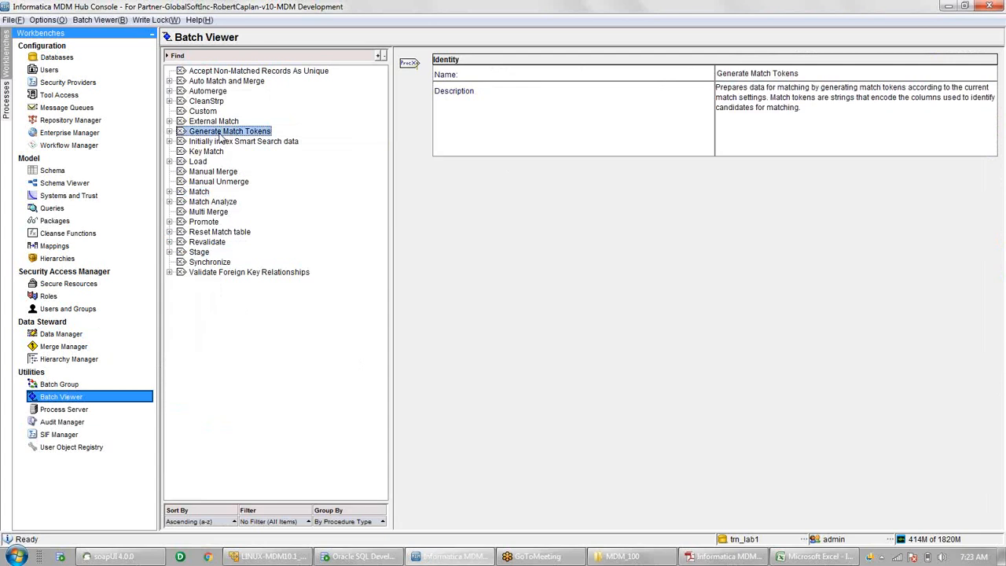
left_click(199, 193)
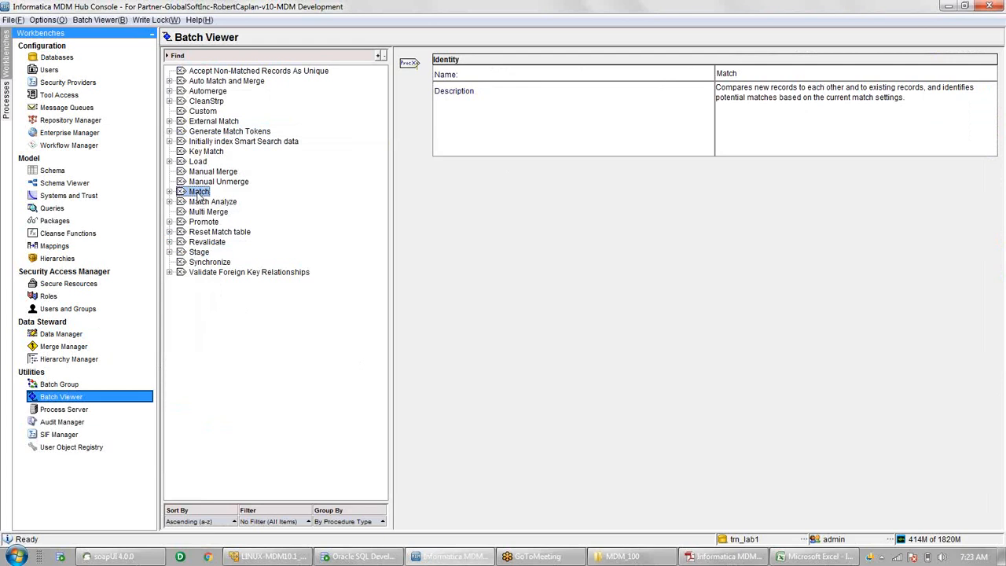
left_click(213, 93)
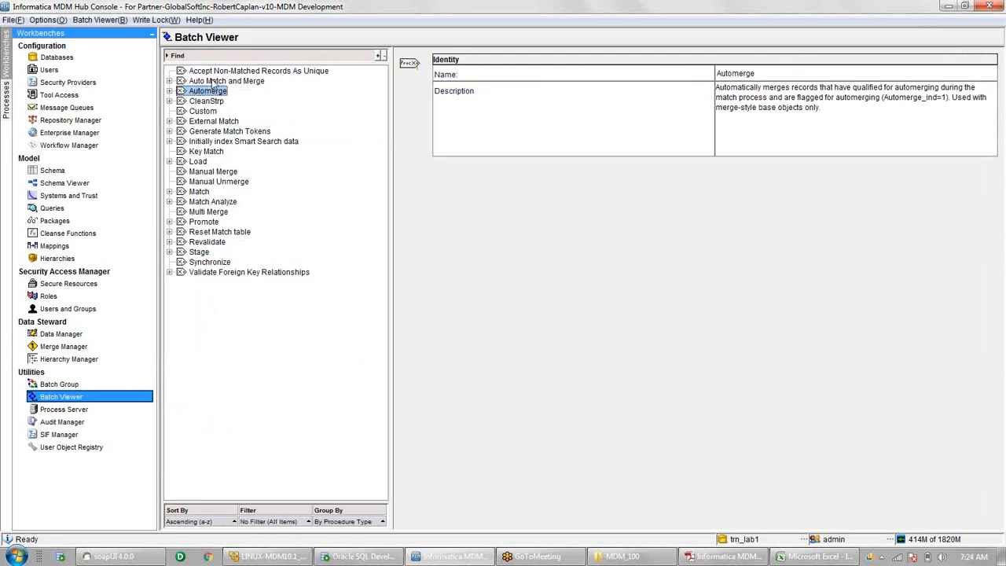
- Read the Auto Match and Merge and Synchronize job descriptions
left_click(213, 82)
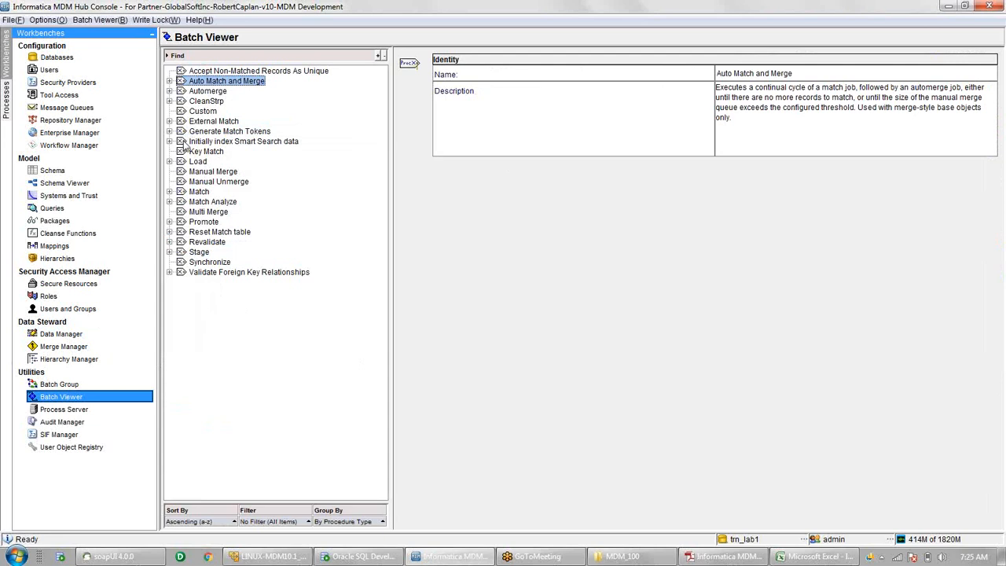
left_click(212, 263)
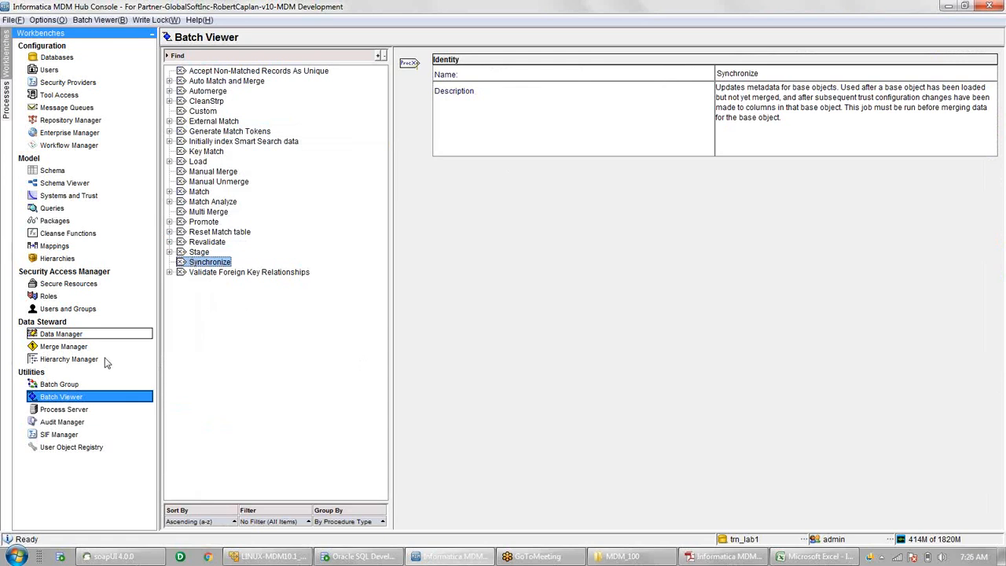
left_click(76, 385)
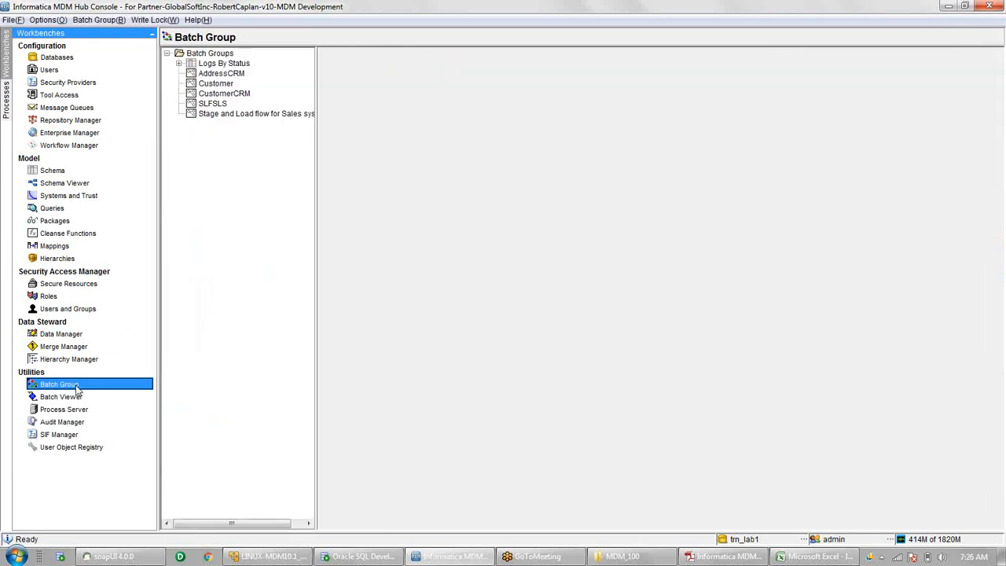
- Add a new batch group under Batch Groups named 'CustomerBatch'
left_click(210, 54)
right_click(212, 56)
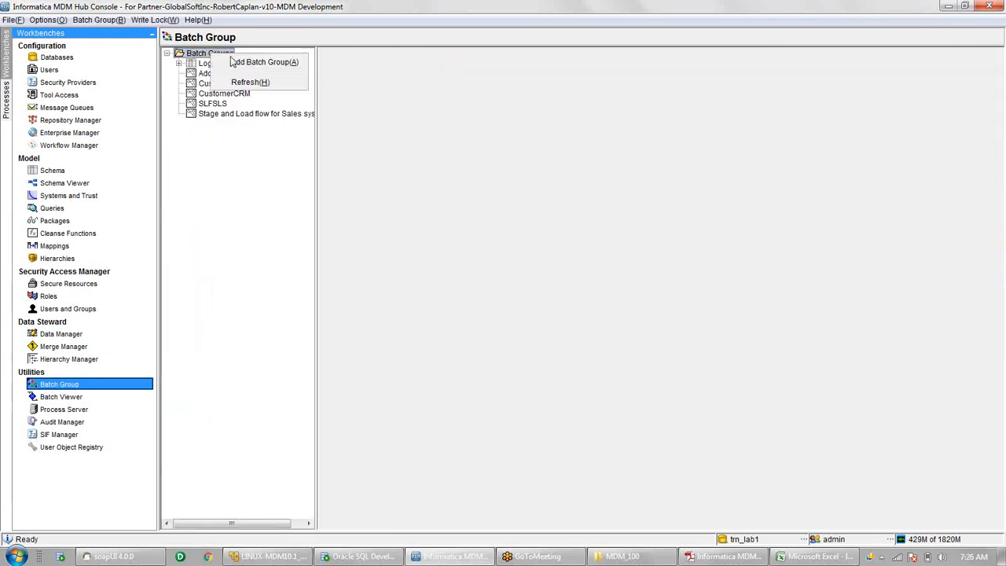
left_click(259, 62)
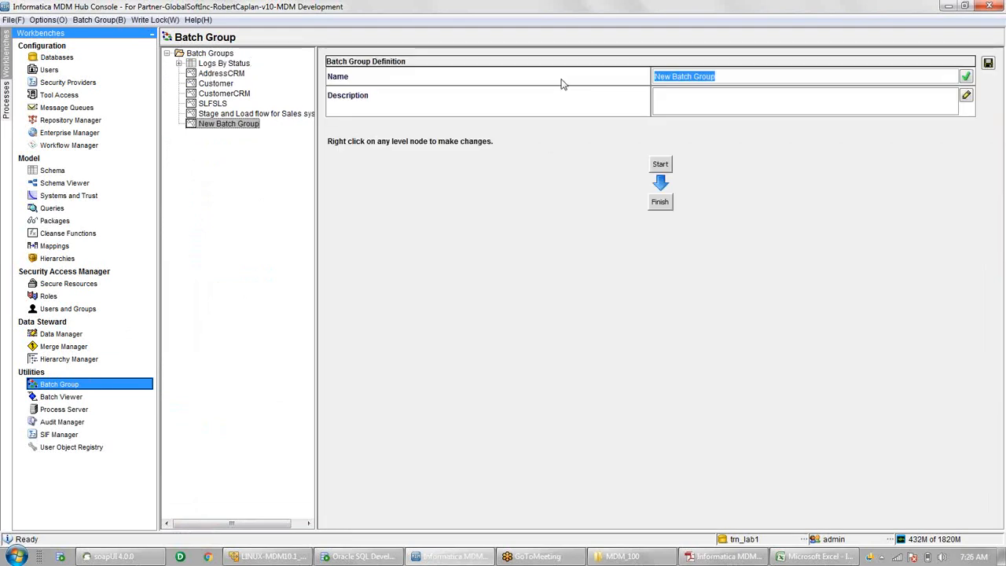
type("cUSTO")
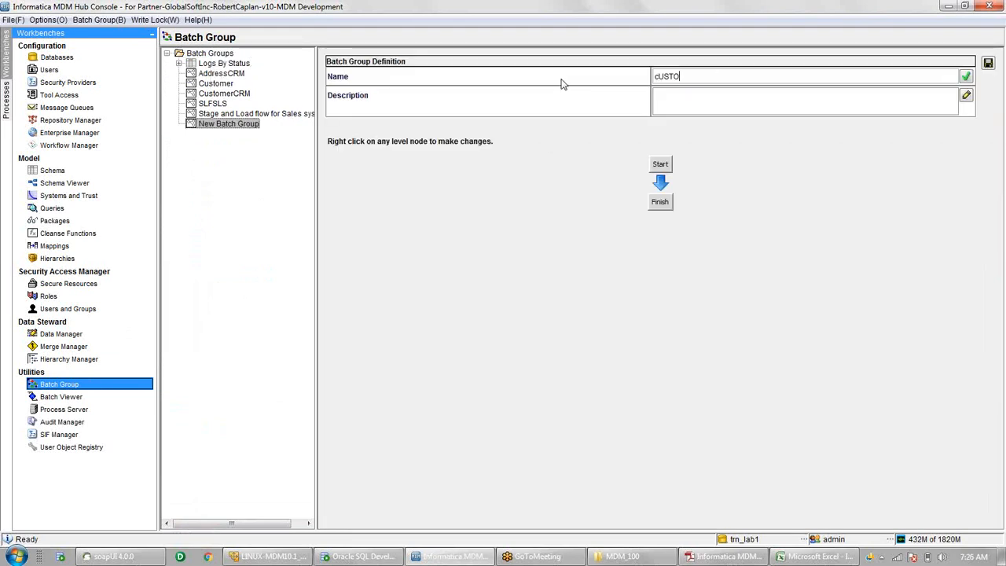
type("MERbATCH")
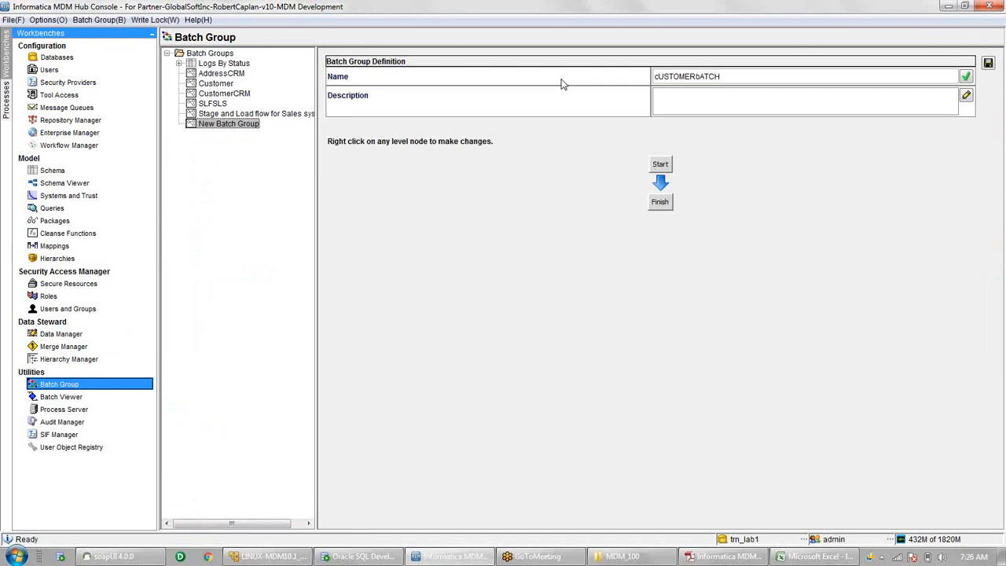
key("BackSpace")
key("BackSpace")
key("BackSpace")
key("BackSpace")
key("BackSpace")
key("BackSpace")
key("BackSpace")
key("BackSpace")
key("BackSpace")
key("BackSpace")
key("BackSpace")
key("BackSpace")
key("BackSpace")
type("CustomerBatch")
- Add a level below Start with the Customer Stage job M CRM Customer to STG CRM Customer
right_click(662, 168)
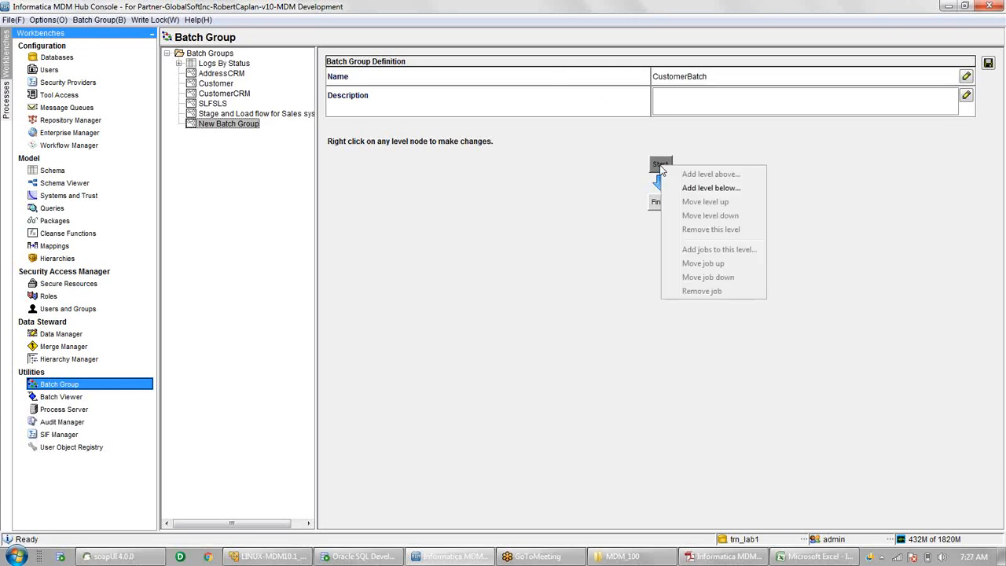
left_click(703, 192)
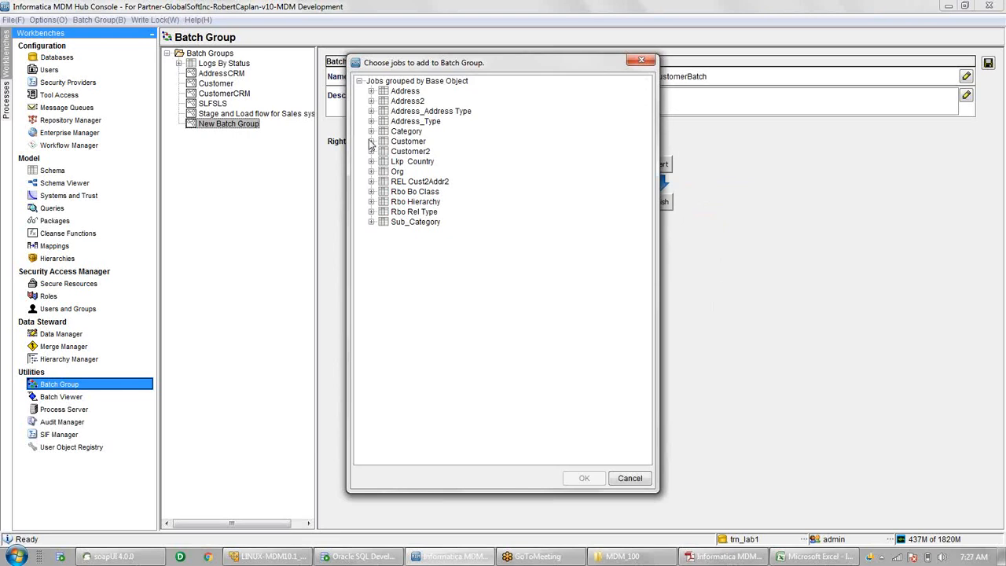
left_click(371, 142)
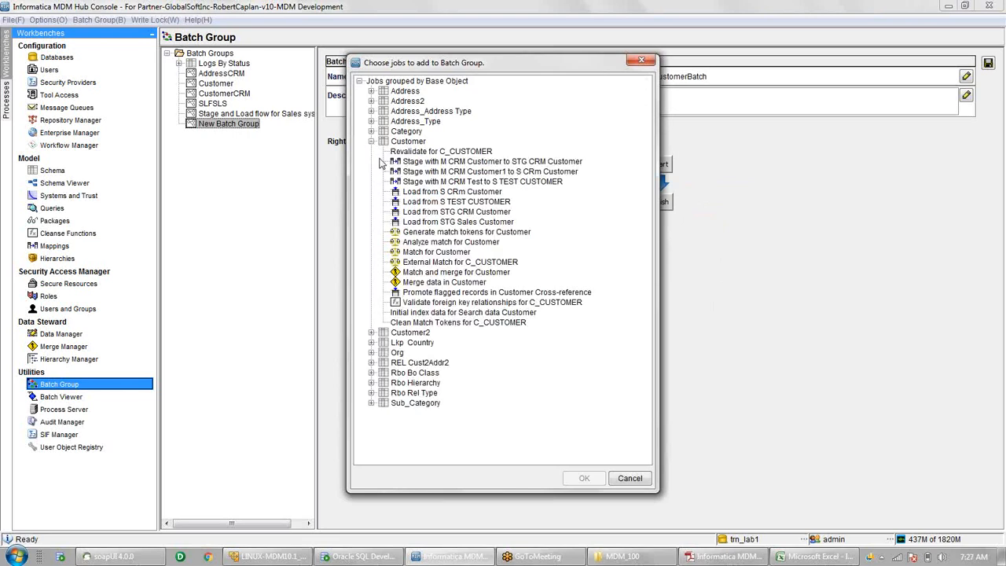
left_click(478, 163)
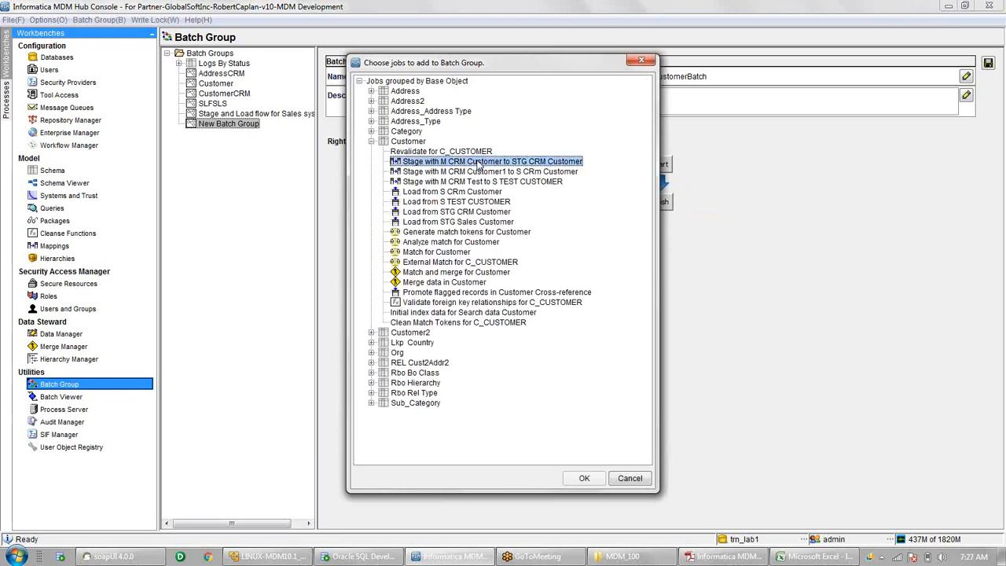
left_click(588, 485)
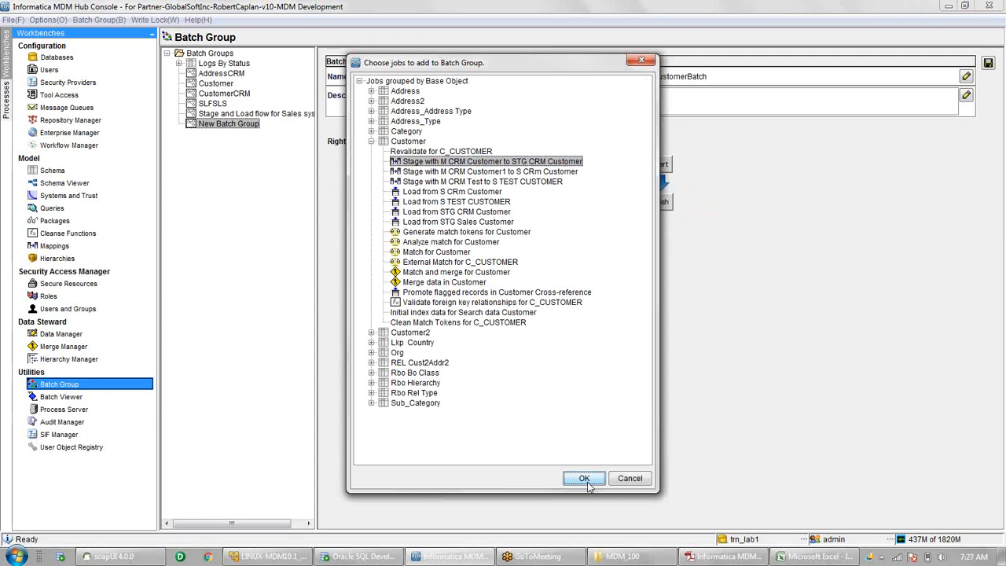
- Add the Customer job 'Stage with M CRM Customer1 to S CRm Customer' to CustomerBatch's first level
right_click(582, 211)
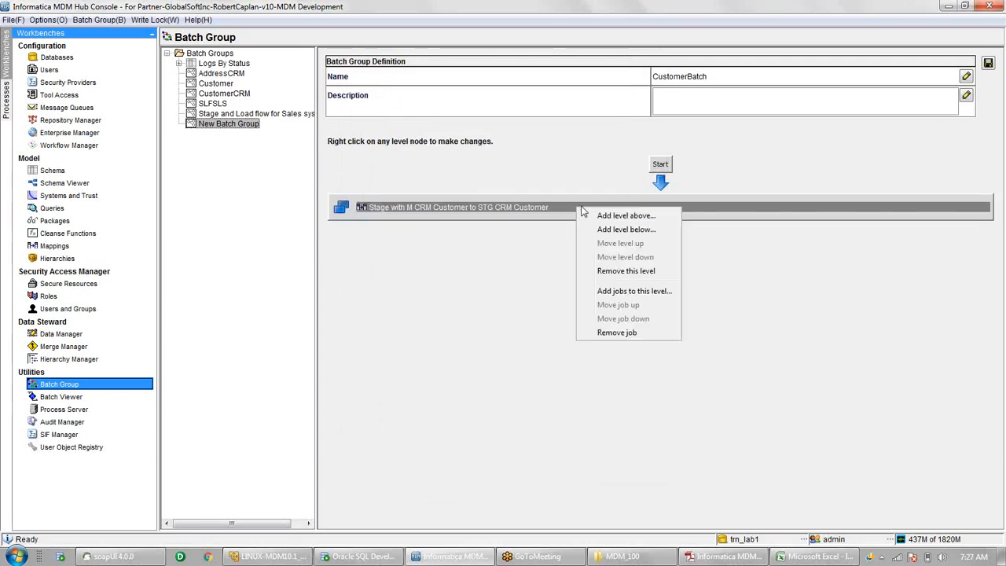
left_click(623, 297)
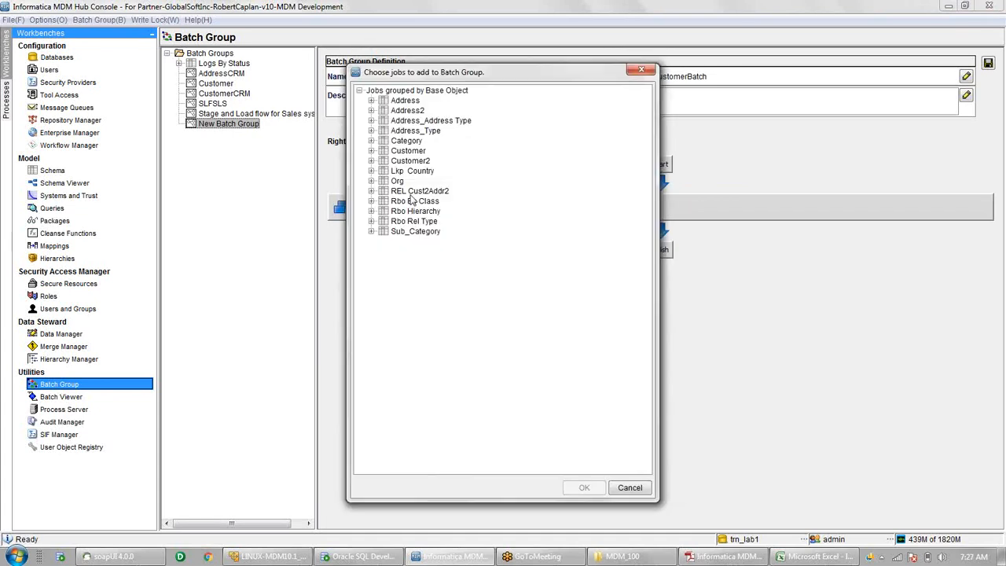
left_click(371, 150)
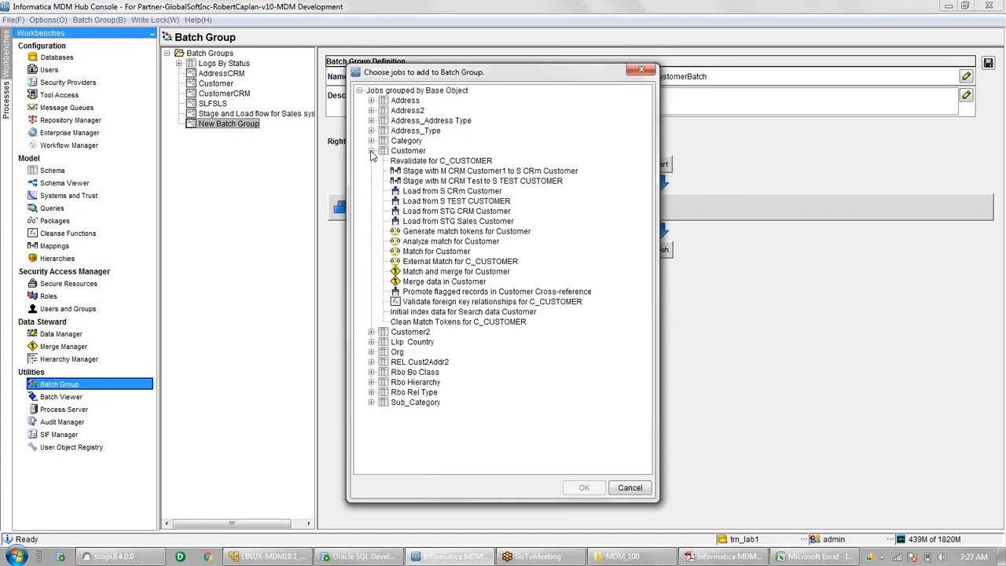
left_click(432, 171)
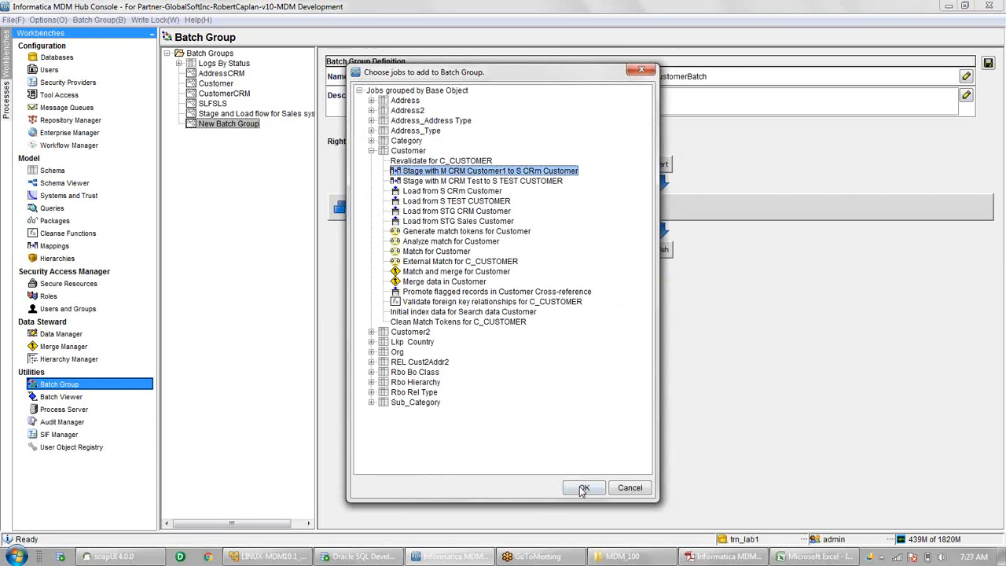
left_click(582, 488)
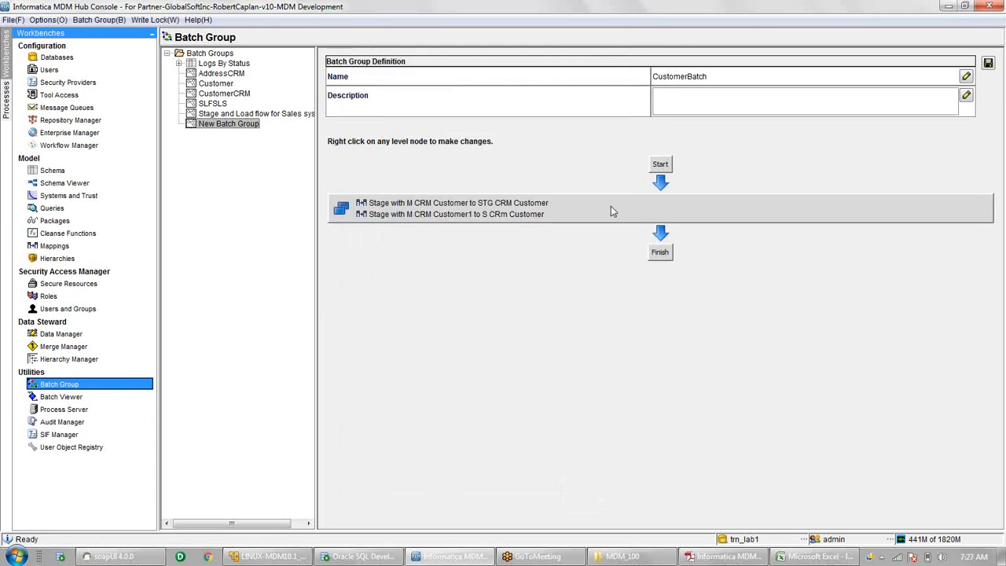
right_click(610, 206)
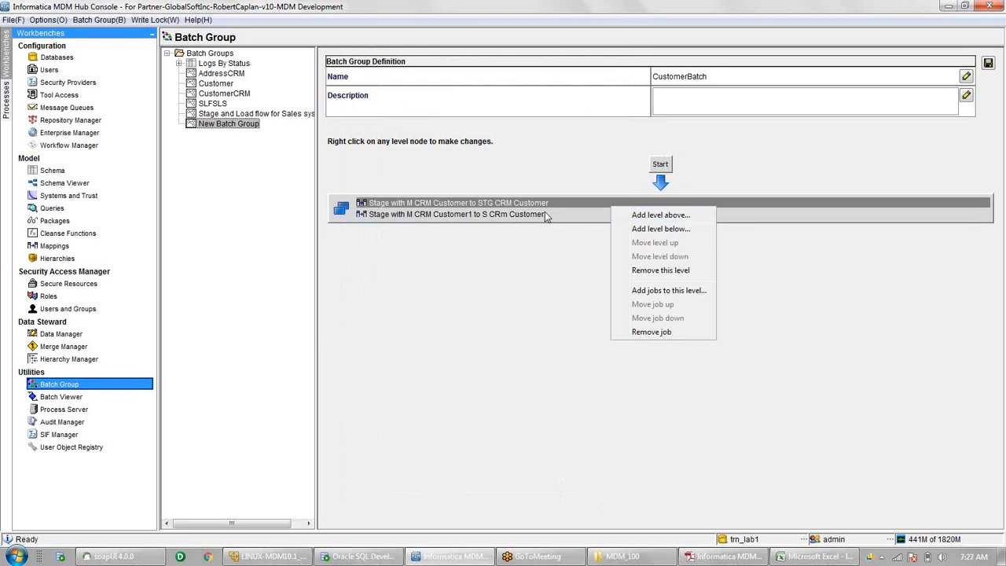
left_click(602, 231)
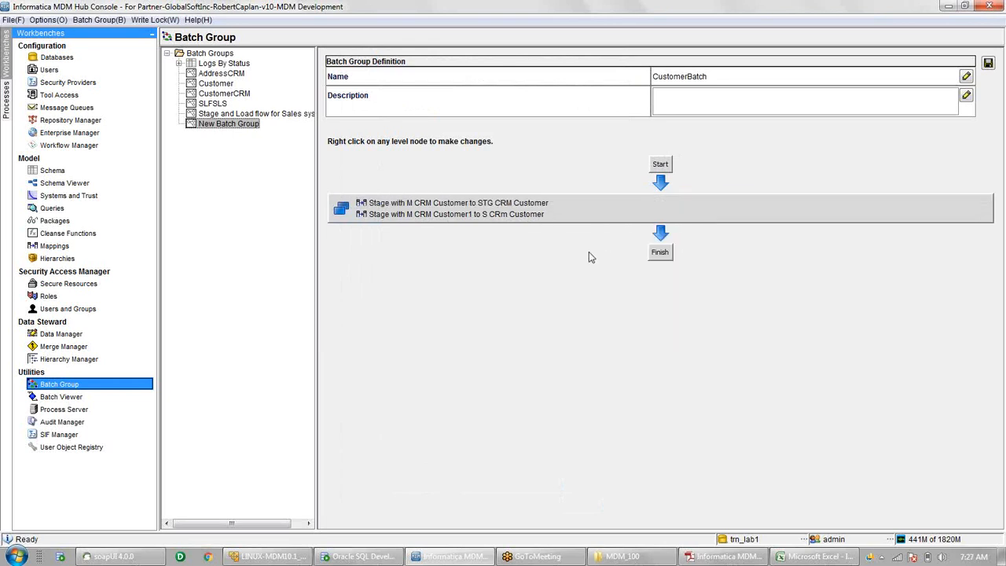
- Add Load from S CRm Customer to the stage level, then remove it from that level
right_click(610, 215)
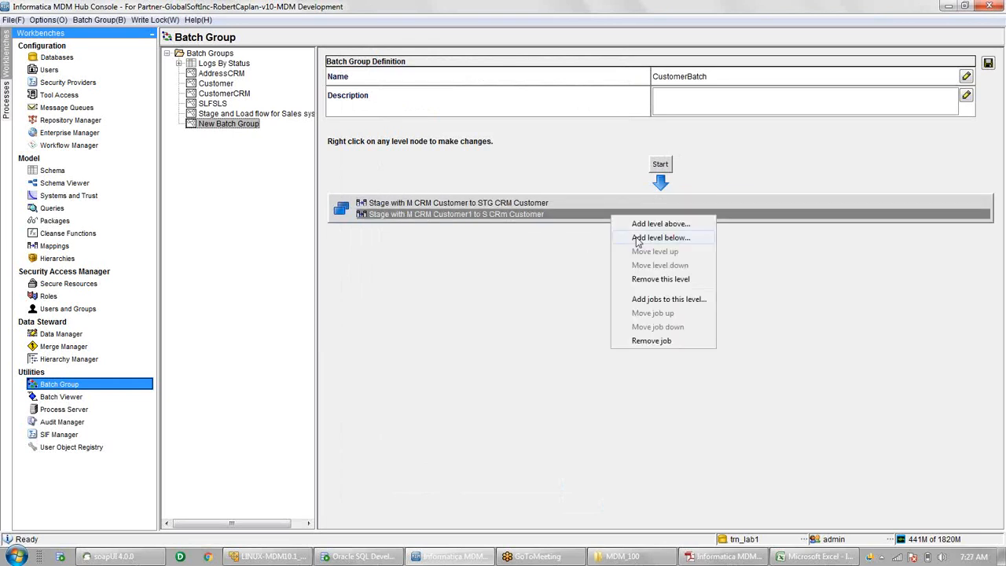
left_click(639, 300)
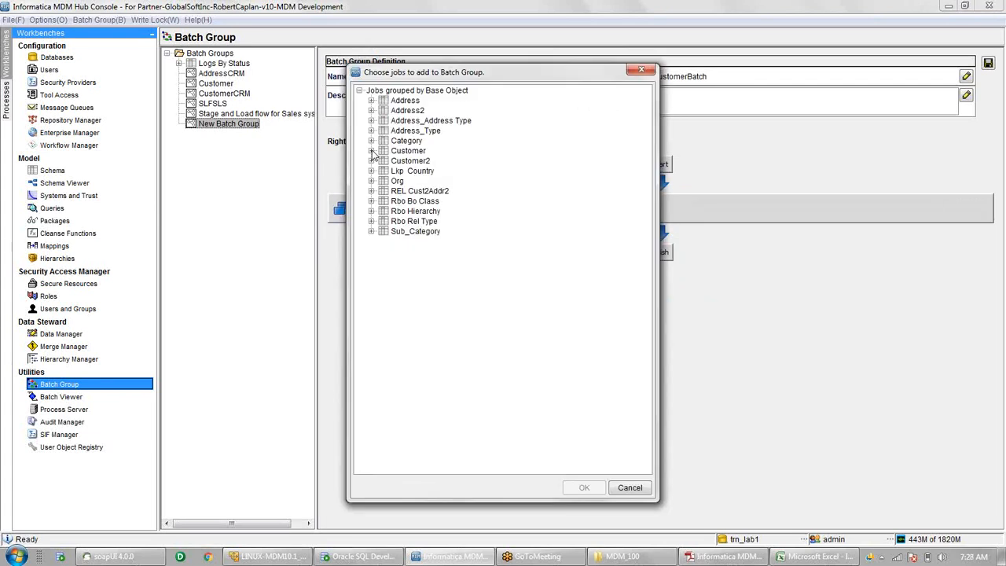
left_click(371, 151)
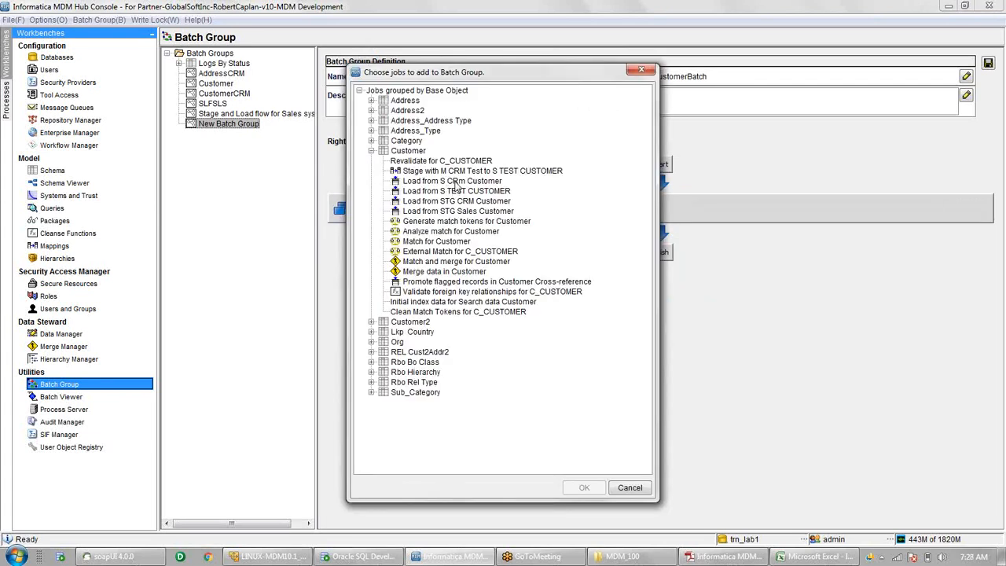
left_click(455, 182)
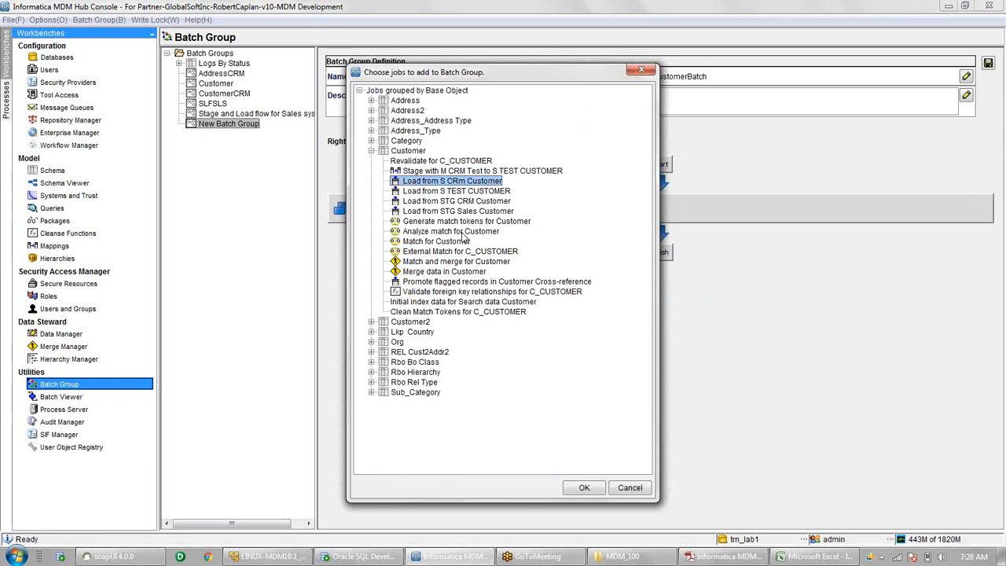
left_click(590, 488)
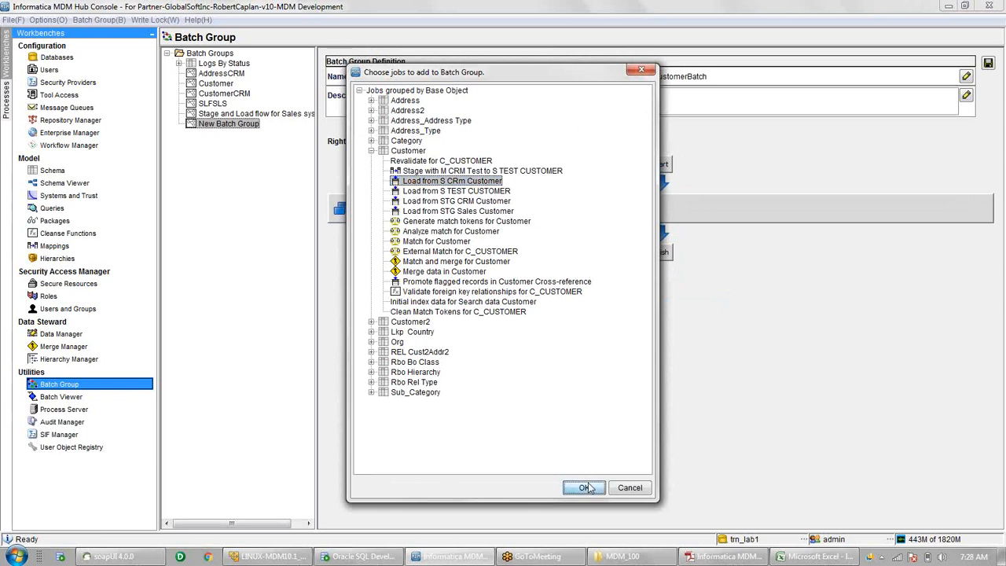
right_click(538, 230)
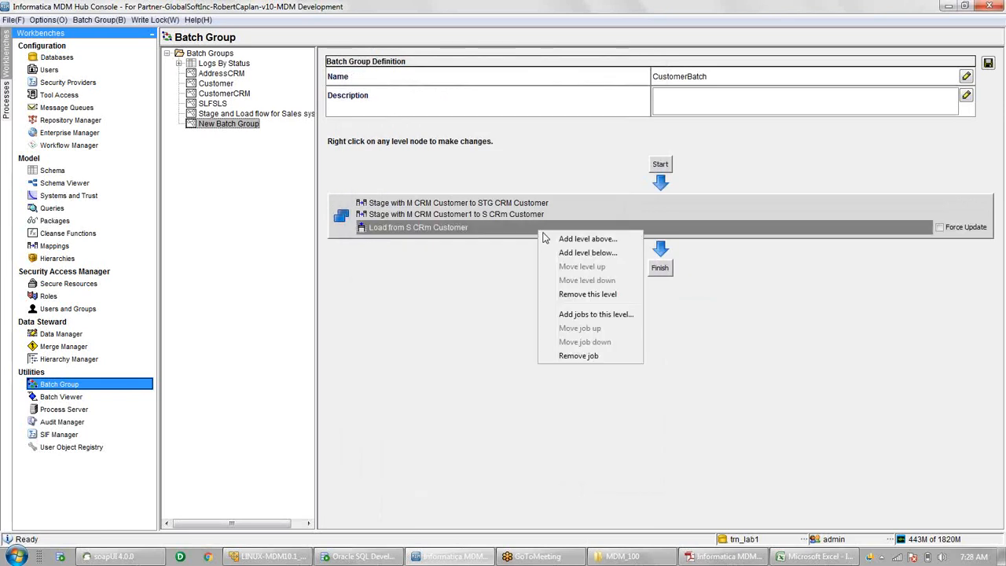
left_click(582, 356)
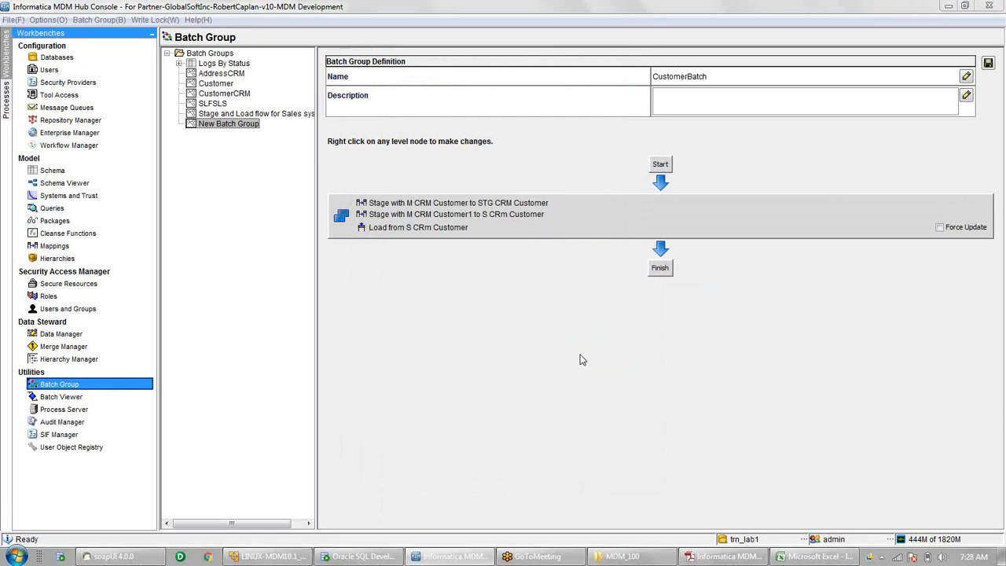
left_click(709, 311)
- Add a new level below the stage level holding the Load from S CRm Customer job
right_click(639, 212)
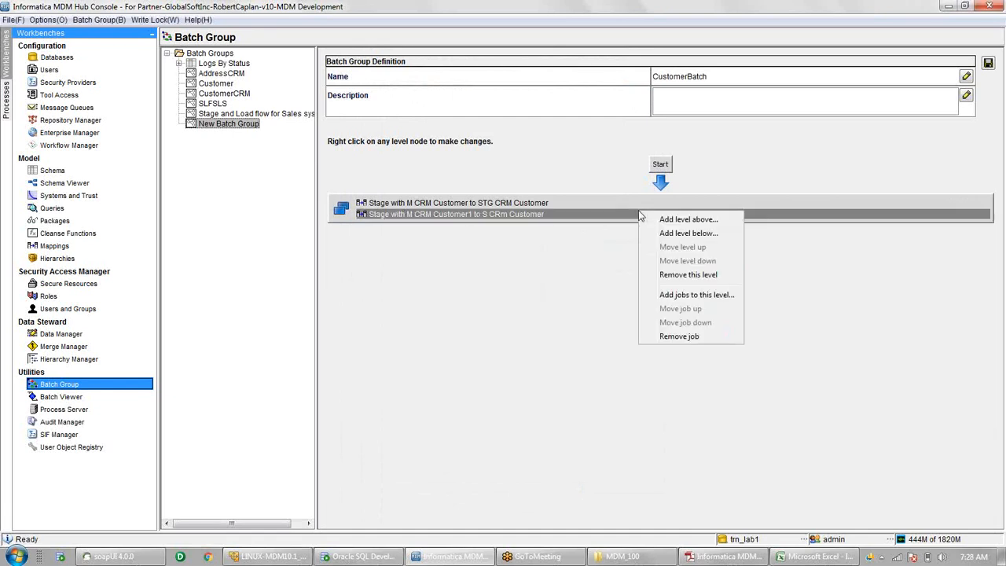
left_click(677, 234)
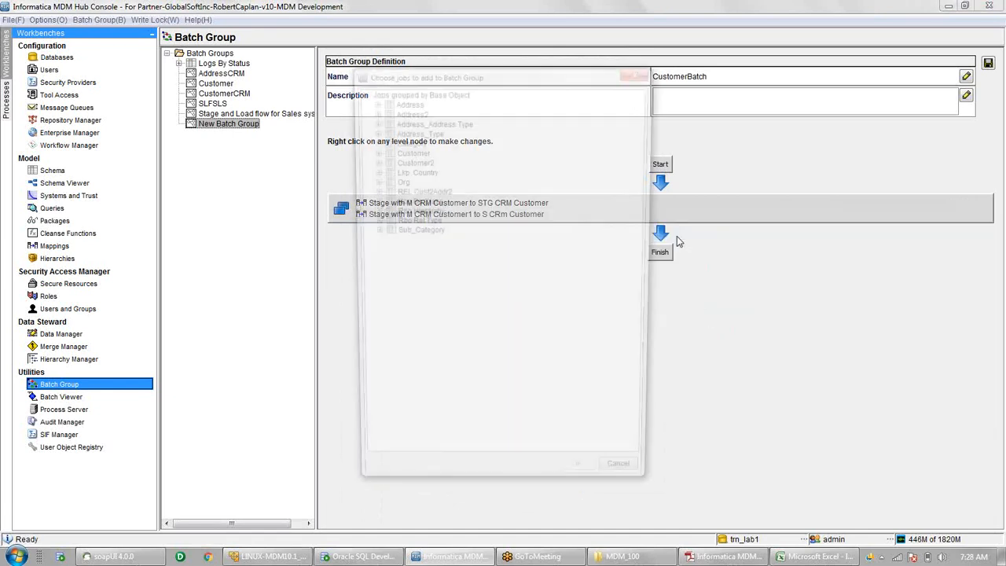
left_click(629, 488)
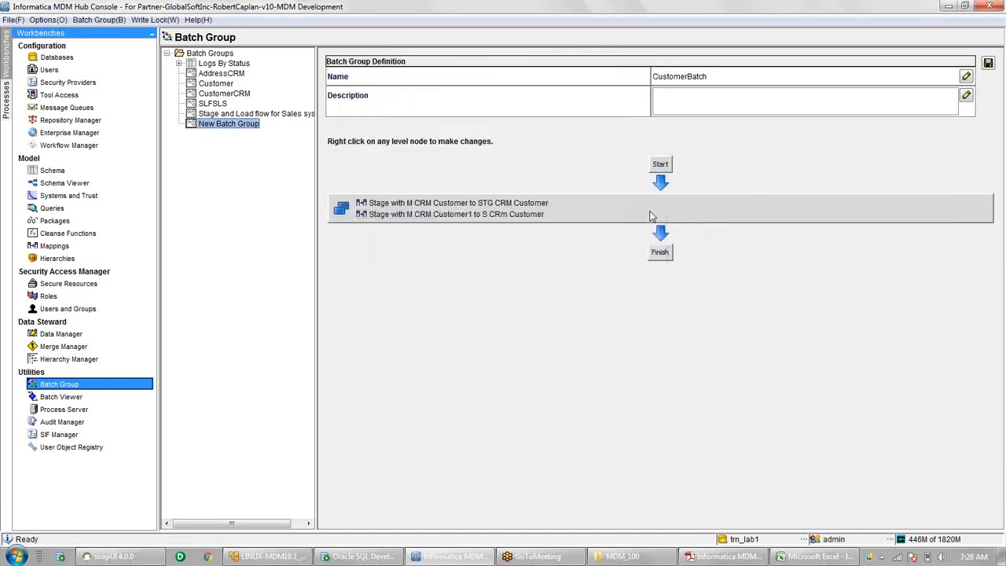
right_click(650, 211)
left_click(680, 234)
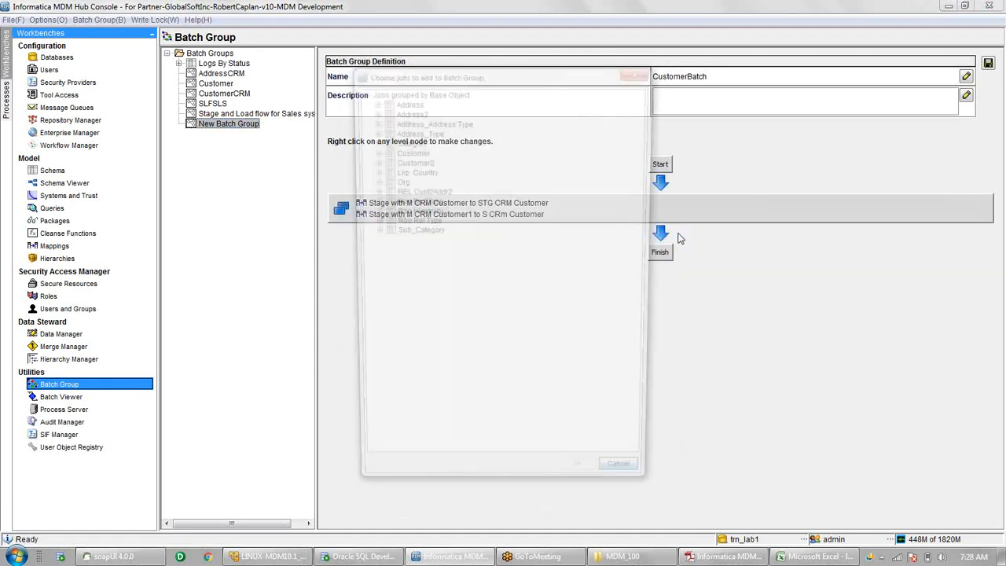
left_click(371, 150)
left_click(440, 181)
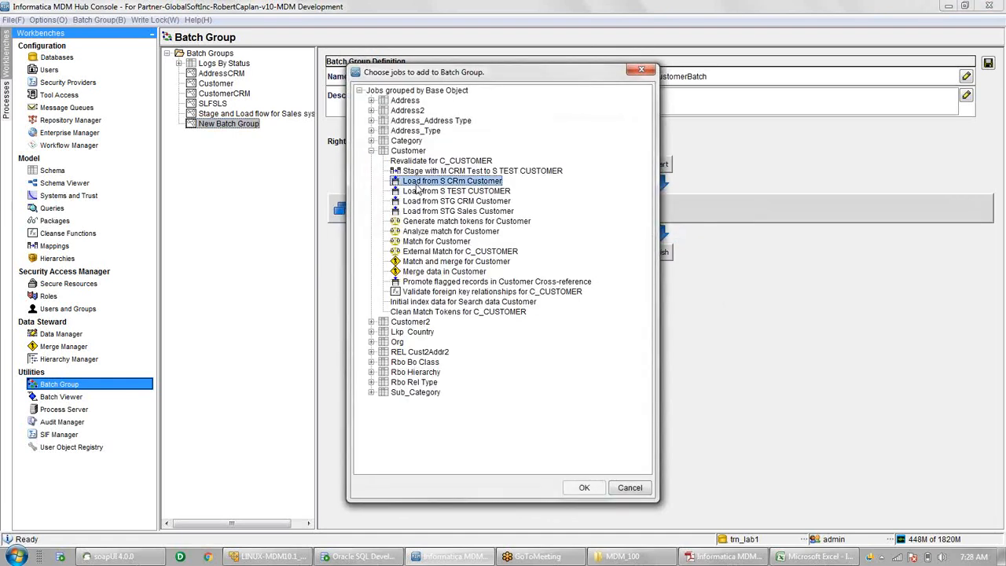
left_click(584, 488)
right_click(550, 257)
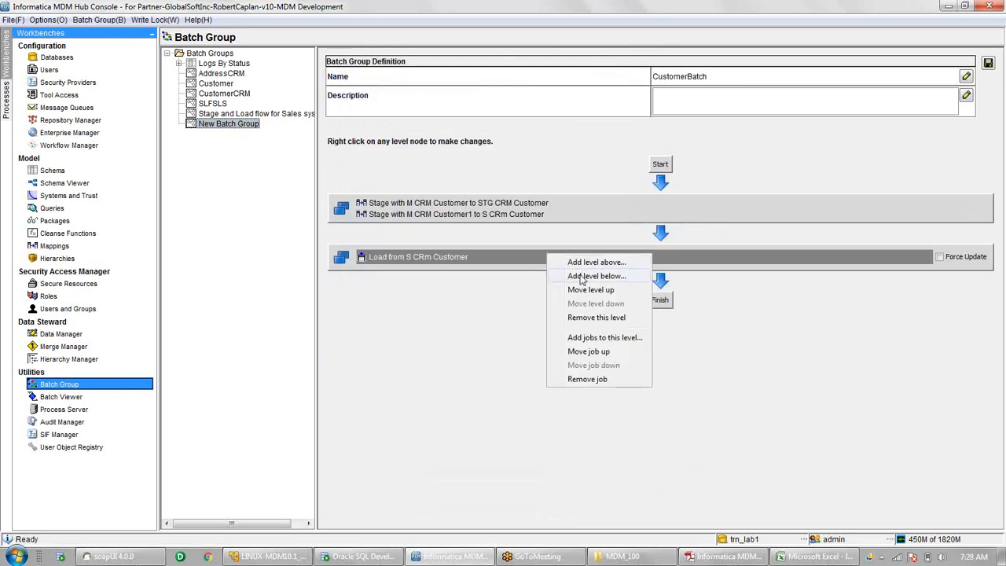
- Add levels for the Load from STG CRM Customer and Load from STG Sales Customer jobs
left_click(580, 277)
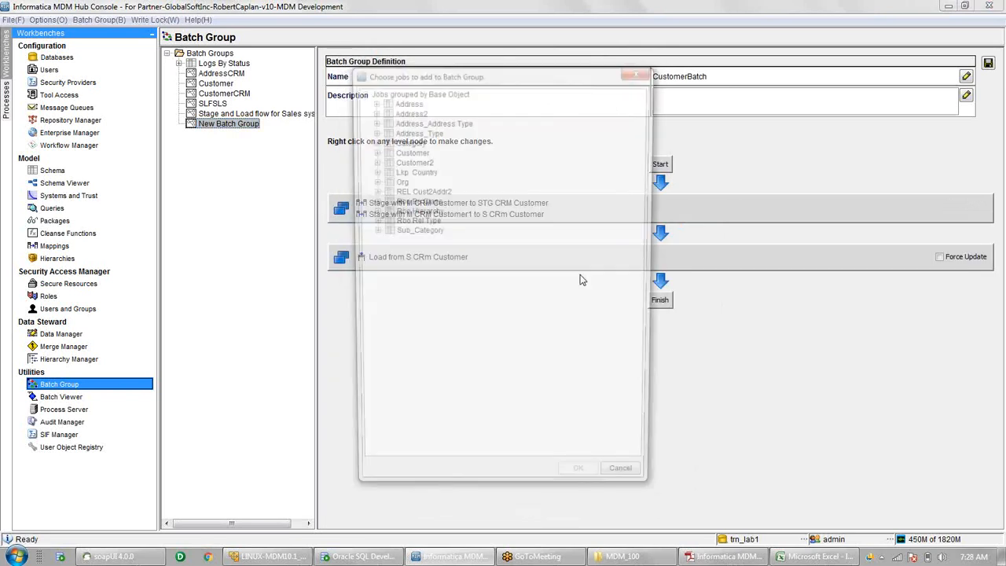
left_click(371, 150)
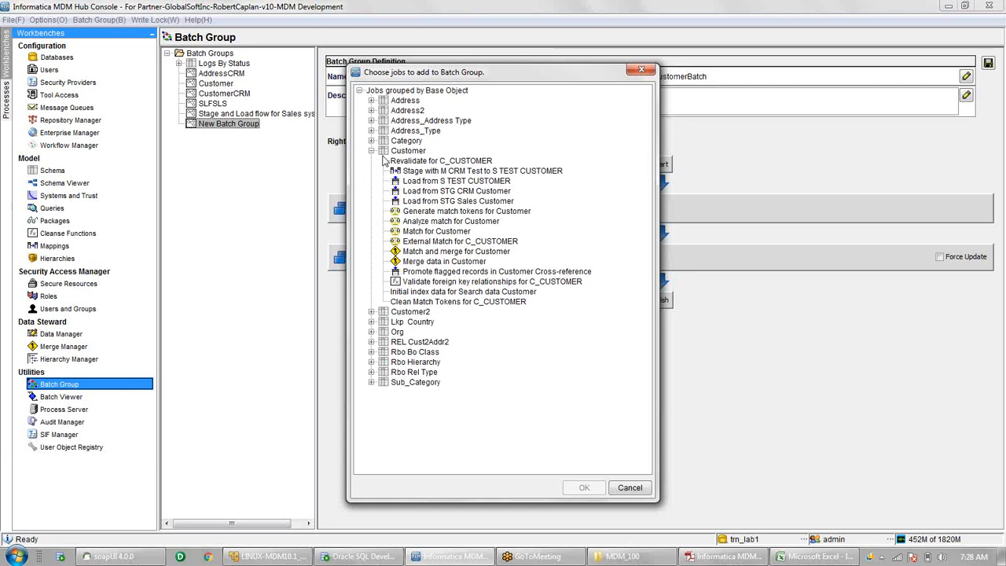
left_click(456, 191)
left_click(582, 488)
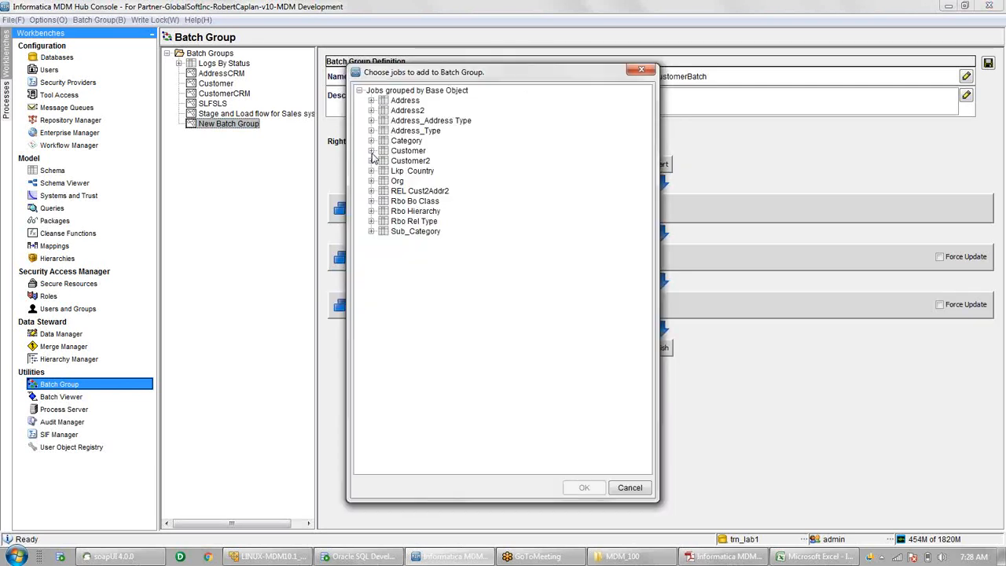
left_click(370, 151)
left_click(459, 191)
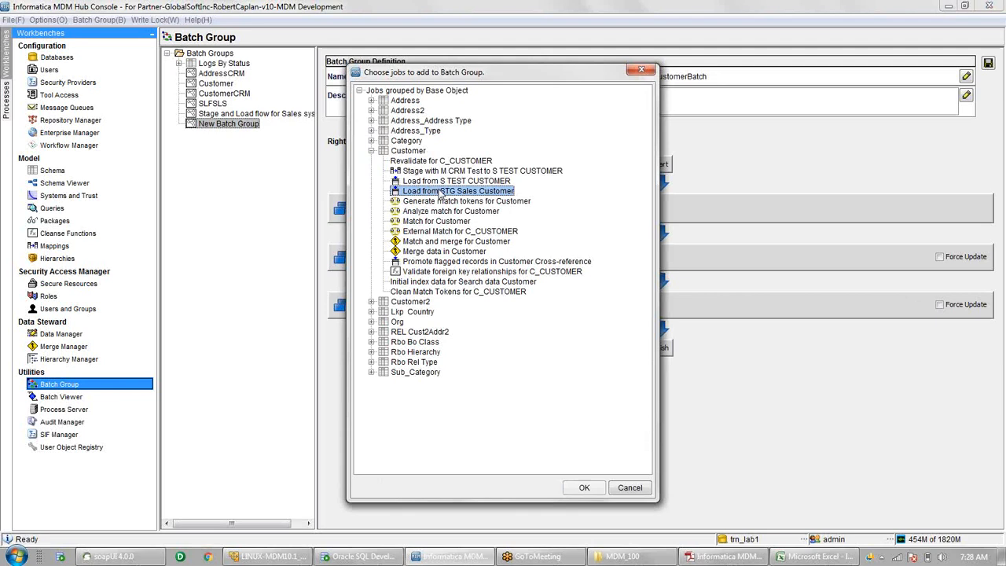
left_click(581, 488)
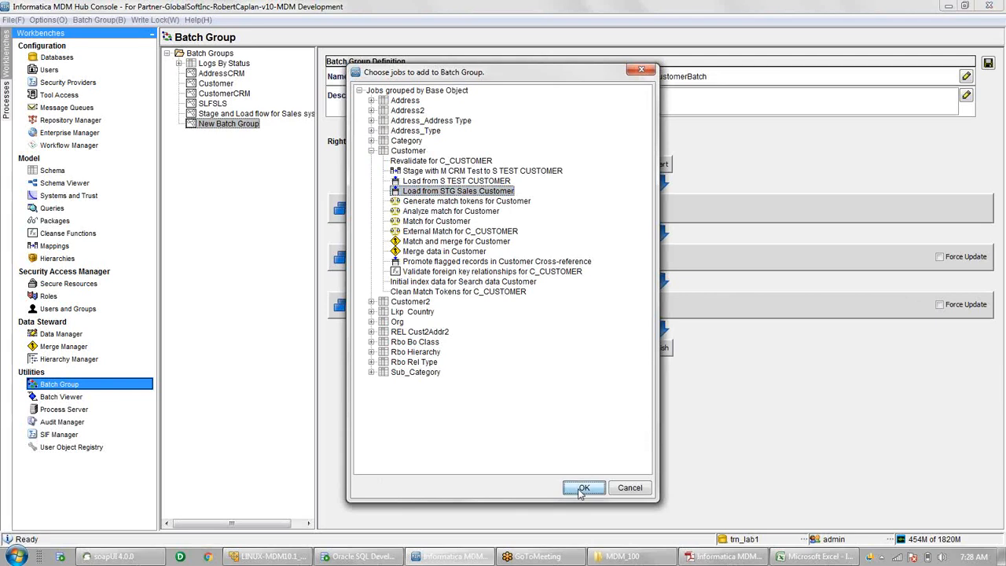
- Add a level below the STG Sales load for Generate match tokens for Customer
right_click(524, 353)
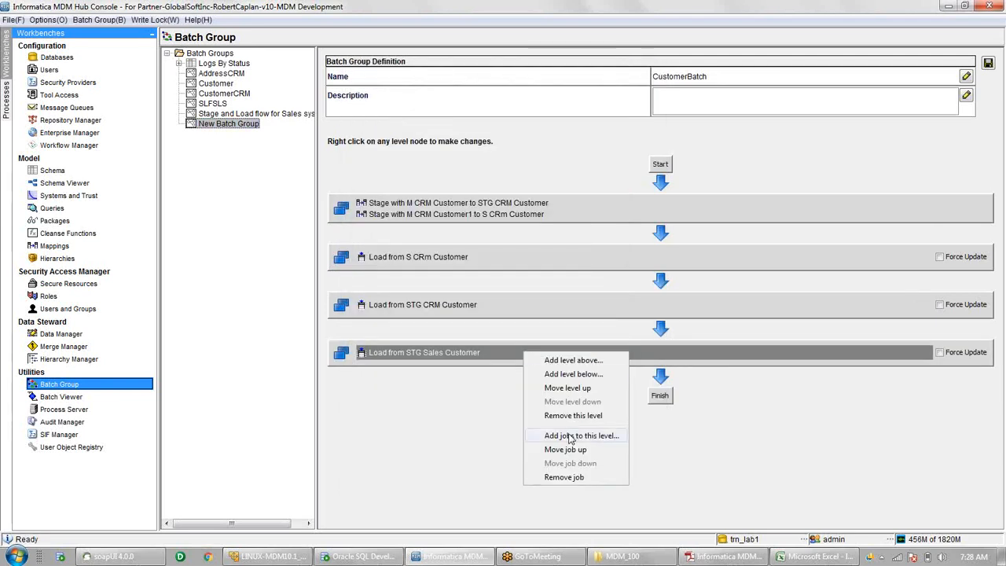
left_click(582, 374)
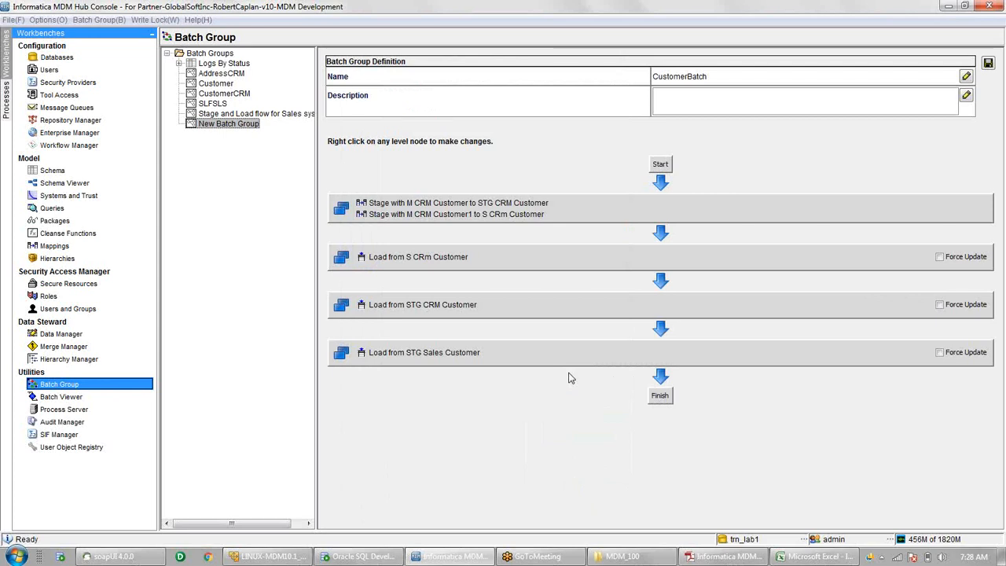
left_click(372, 151)
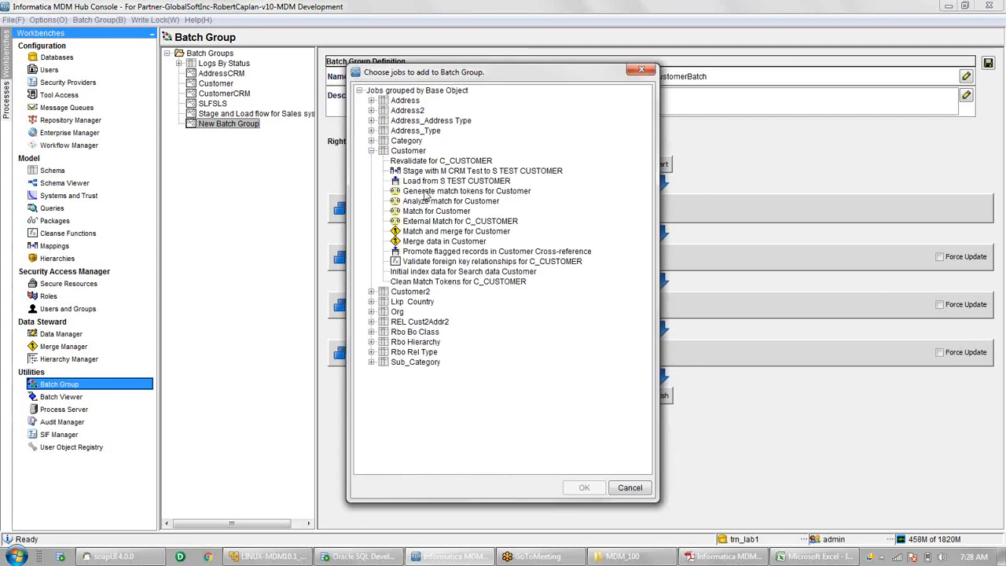
left_click(427, 192)
left_click(589, 488)
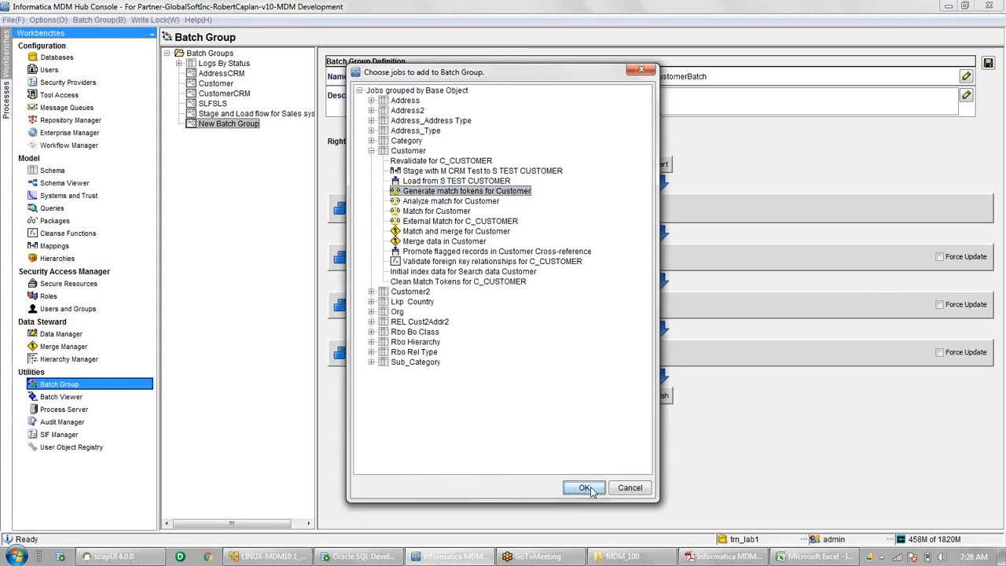
- Add a final level holding the Match for Customer job
right_click(595, 401)
key("Escape")
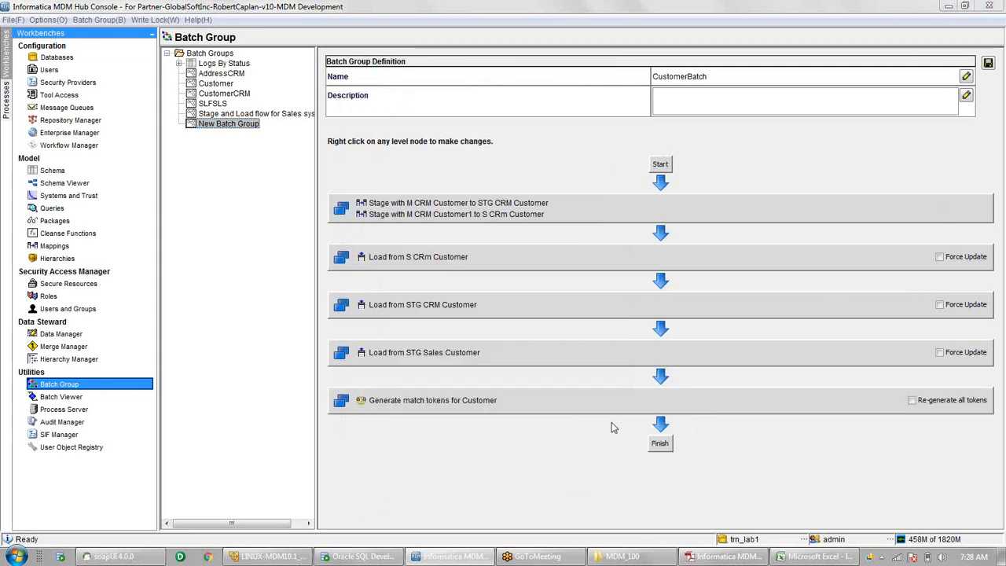
left_click(372, 151)
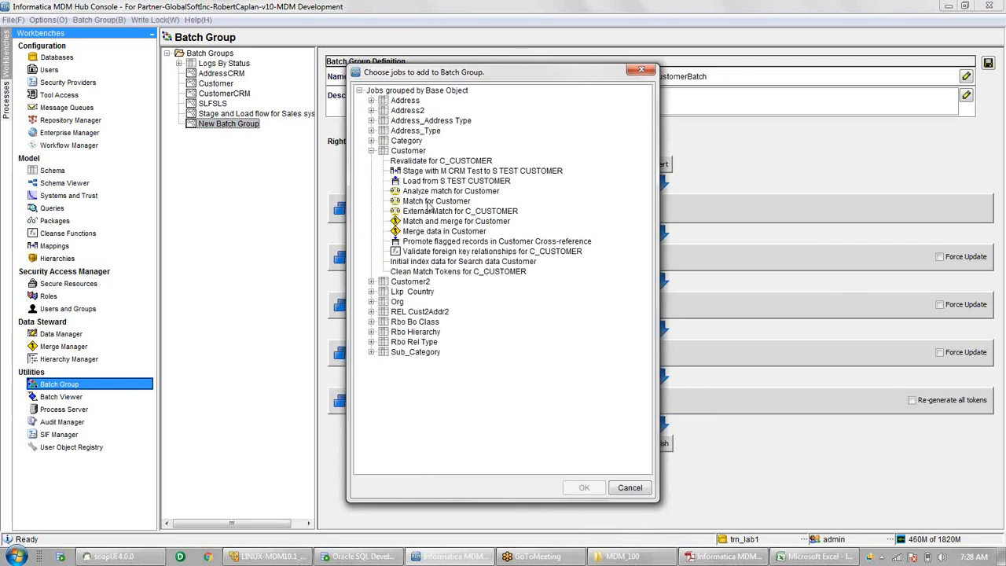
left_click(430, 202)
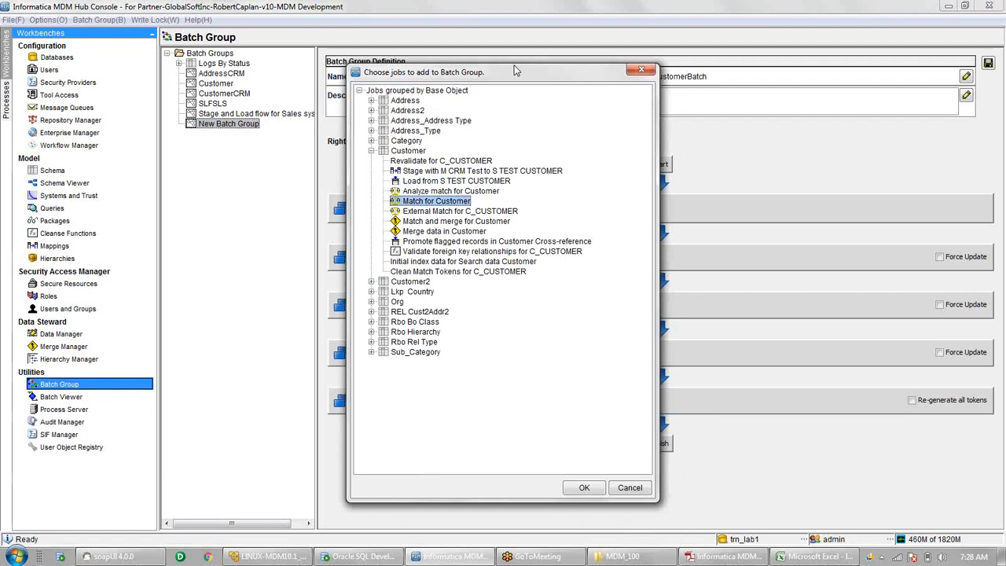
left_click_drag(514, 71, 525, 41)
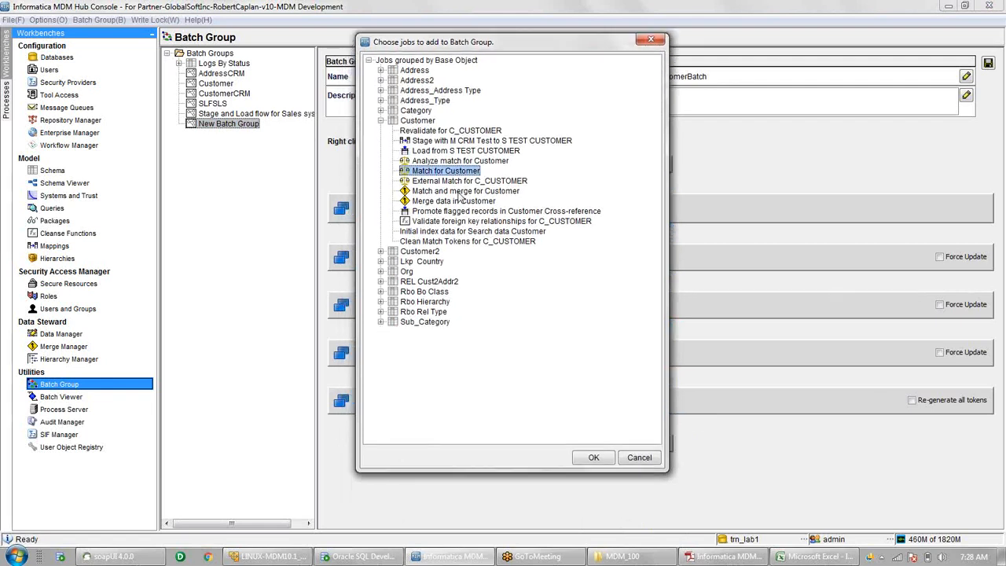
left_click(593, 459)
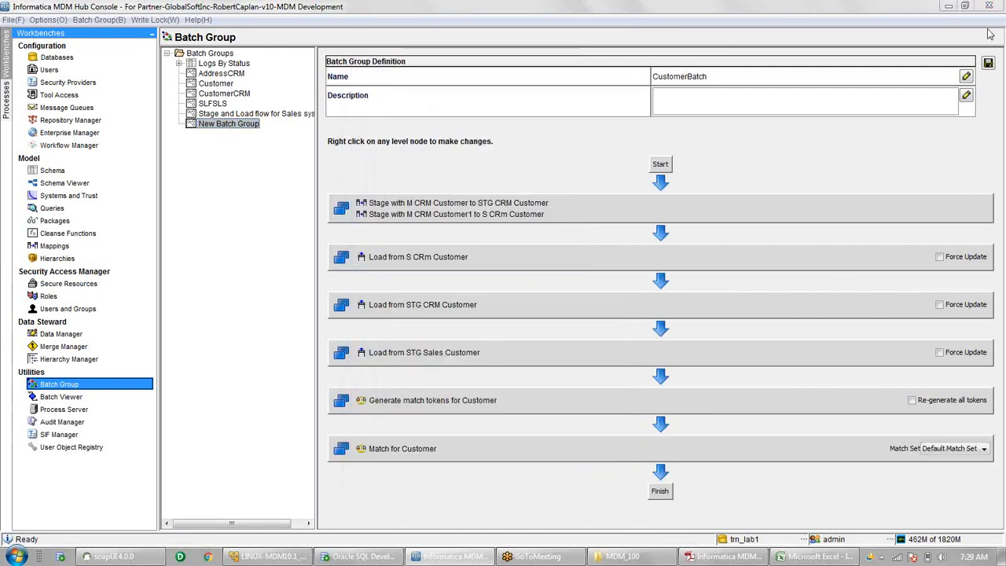
- Save the CustomerBatch definition and open its Control & Logs page from the Batch Groups tree
left_click(989, 63)
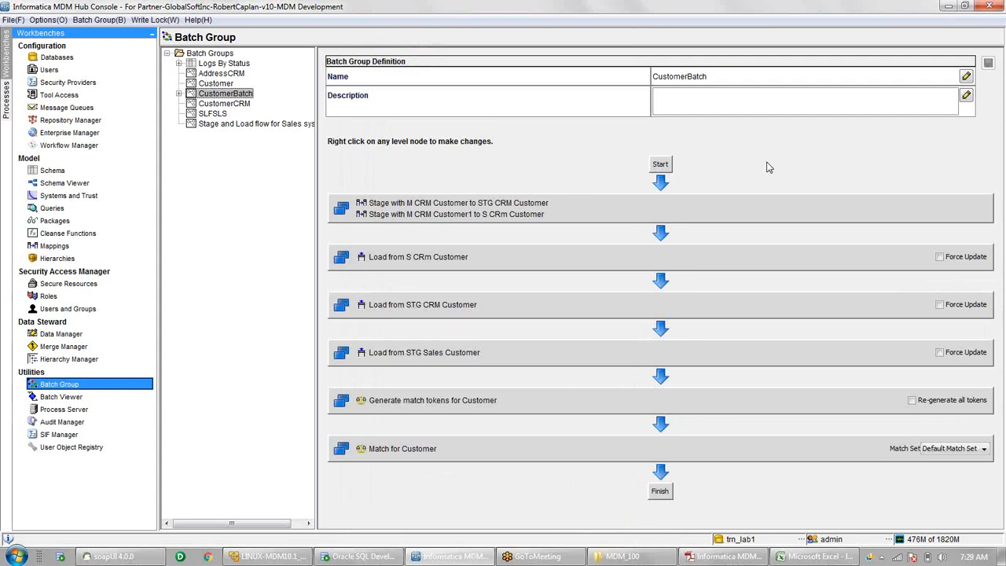
left_click(179, 94)
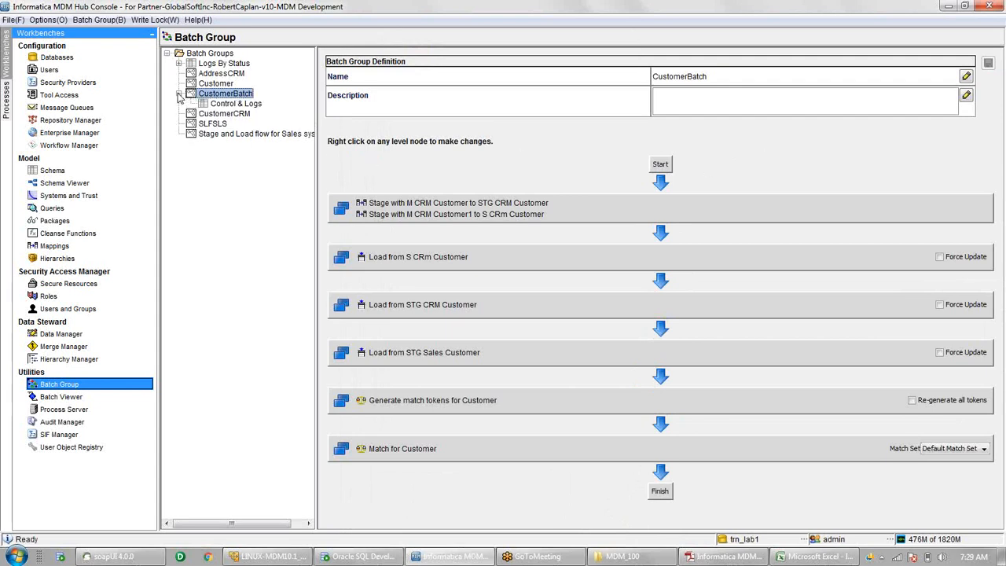
left_click(232, 106)
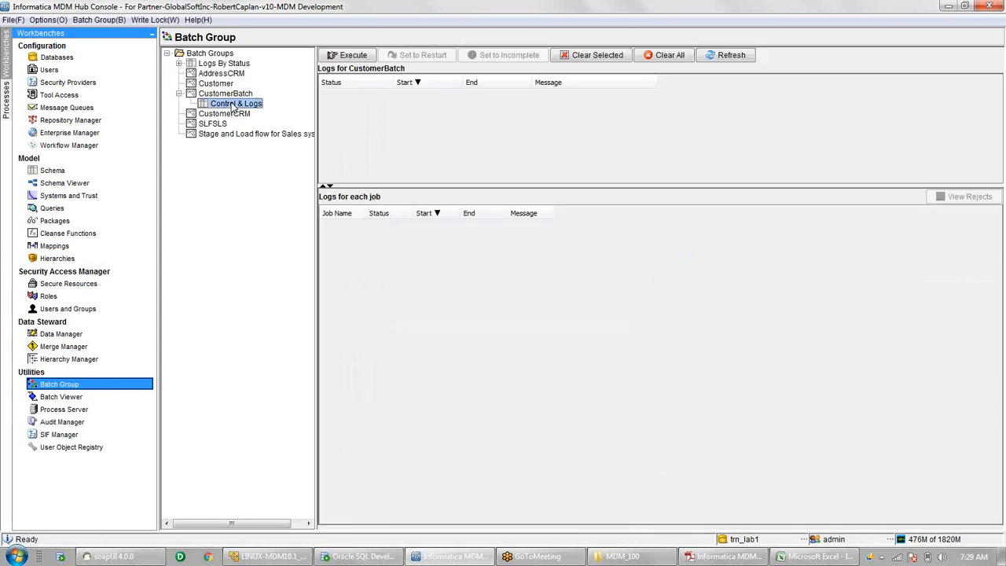
- Execute CustomerBatch and refresh its logs until all seven jobs read Completed successfully
left_click(353, 55)
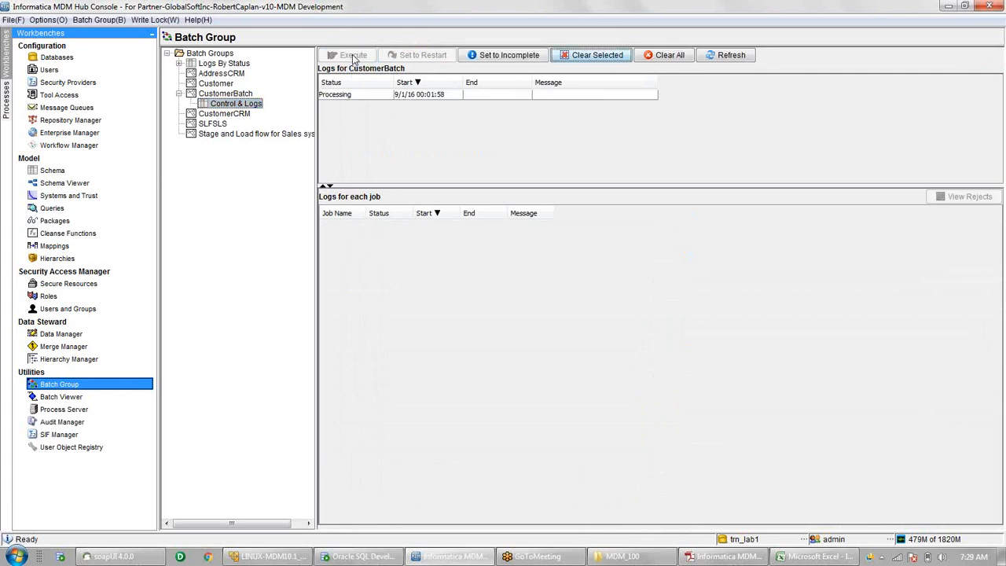
left_click(346, 96)
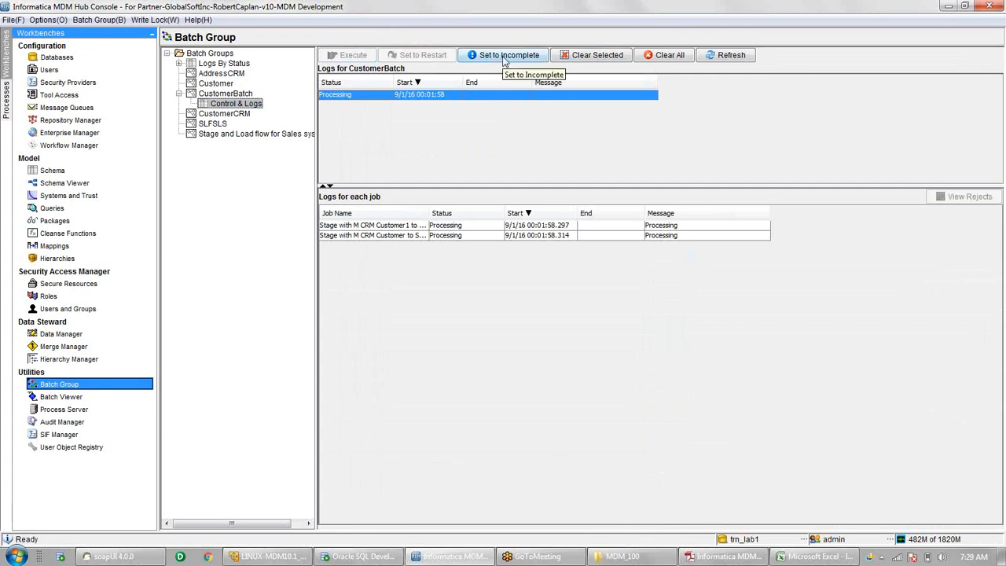
left_click(724, 57)
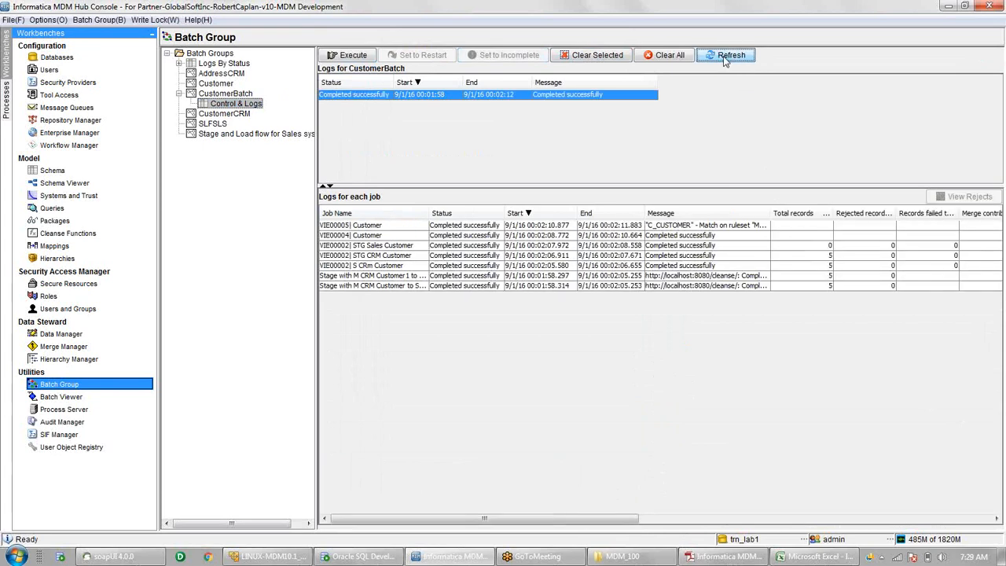
left_click(725, 60)
- Widen the logs pane to show staging jobs processing 5 records and rejecting 0
left_click_drag(159, 222, 95, 226)
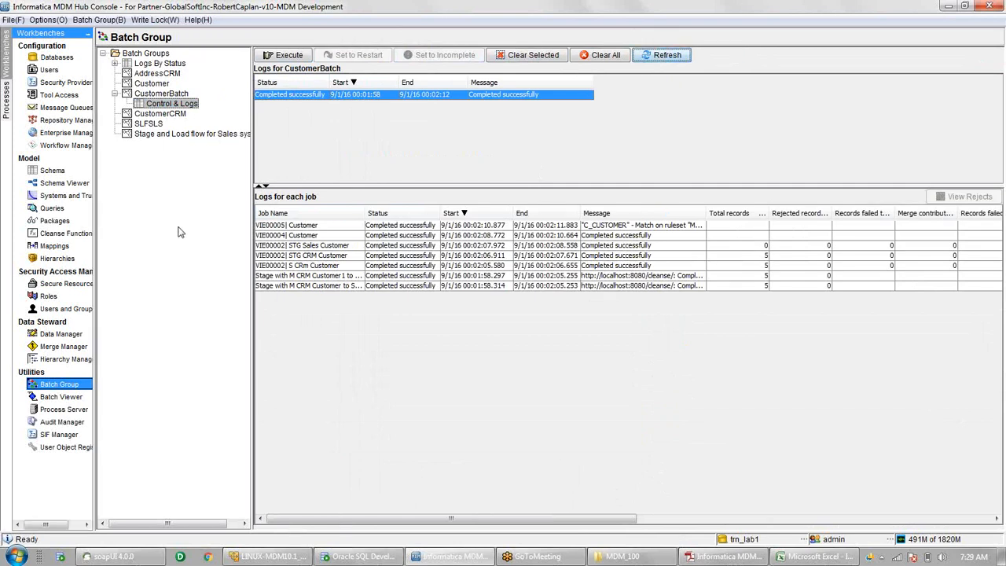
left_click_drag(252, 231, 168, 232)
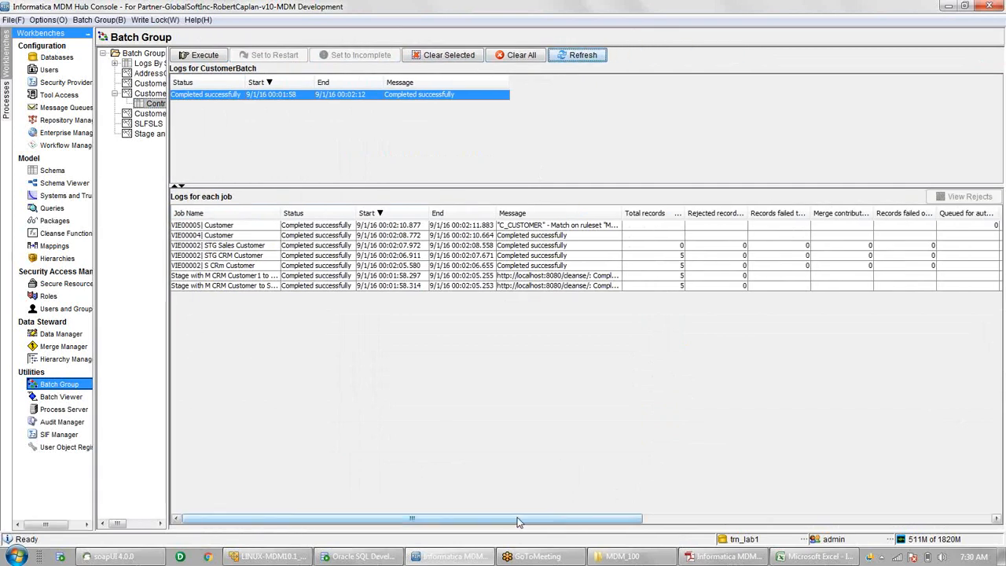
left_click_drag(517, 522, 518, 495)
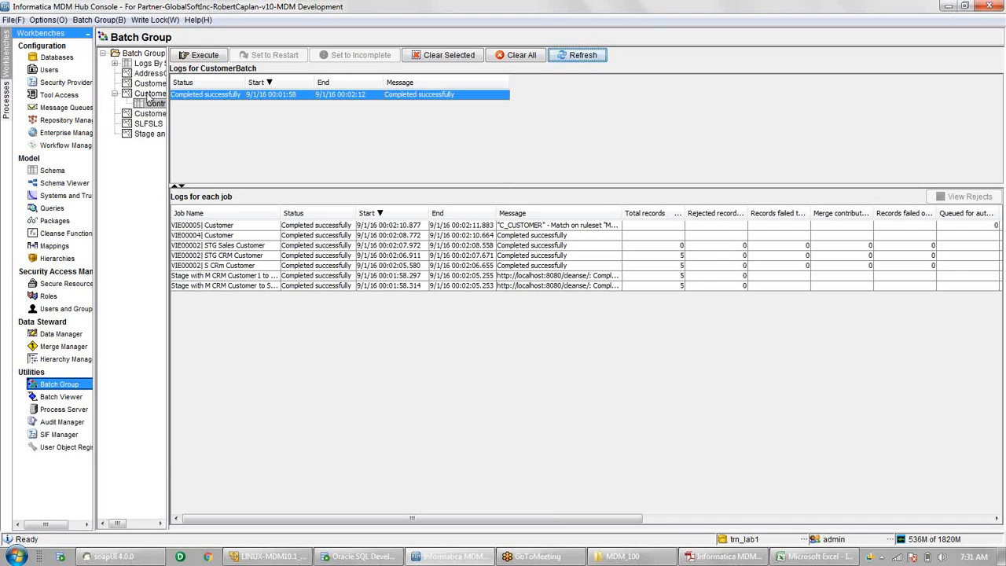
- Review the CustomerBatch level flow, then switch to the Data Steward Guide PDF in Adobe Reader
left_click(149, 95)
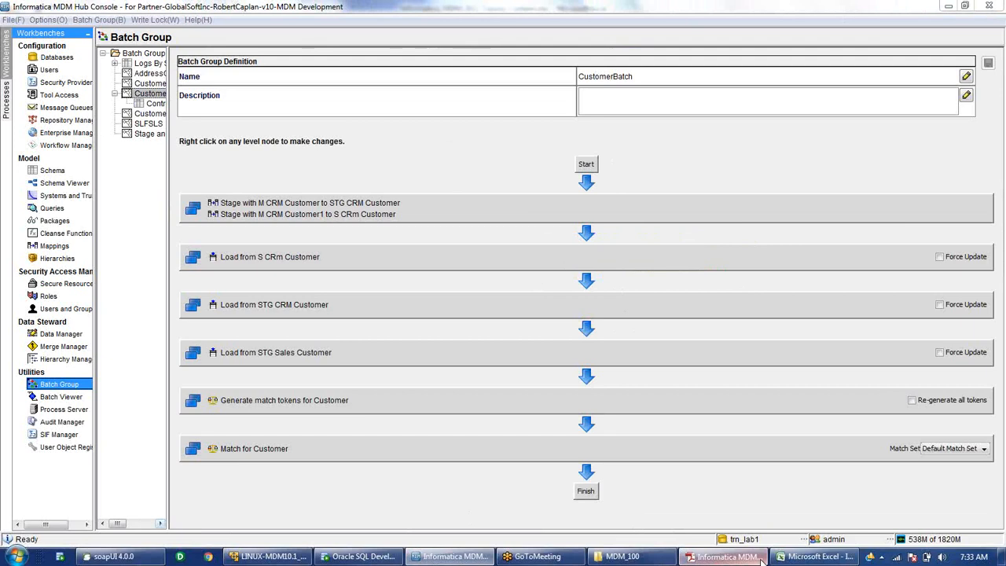
left_click(761, 560)
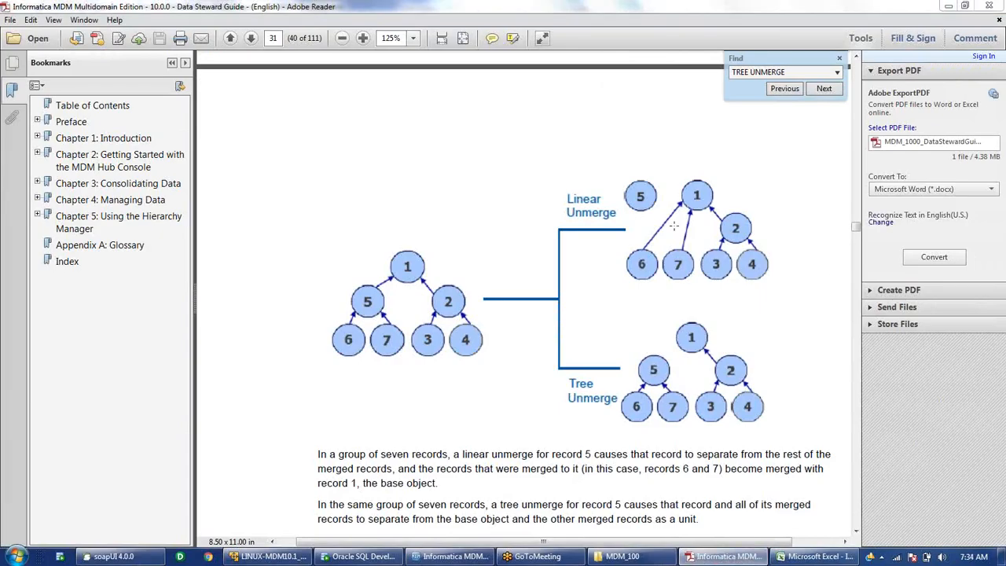